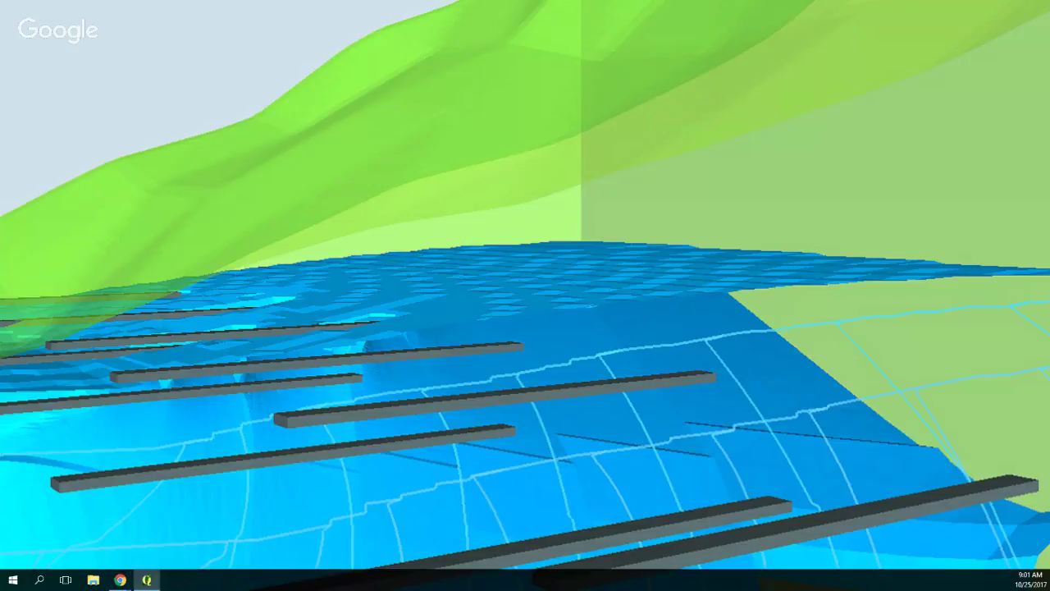
- Maximize QGIS, open Proyecto1 from Recent Projects and dismiss the bad layers report
left_click(147, 580)
left_click_drag(31, 243, 513, 160)
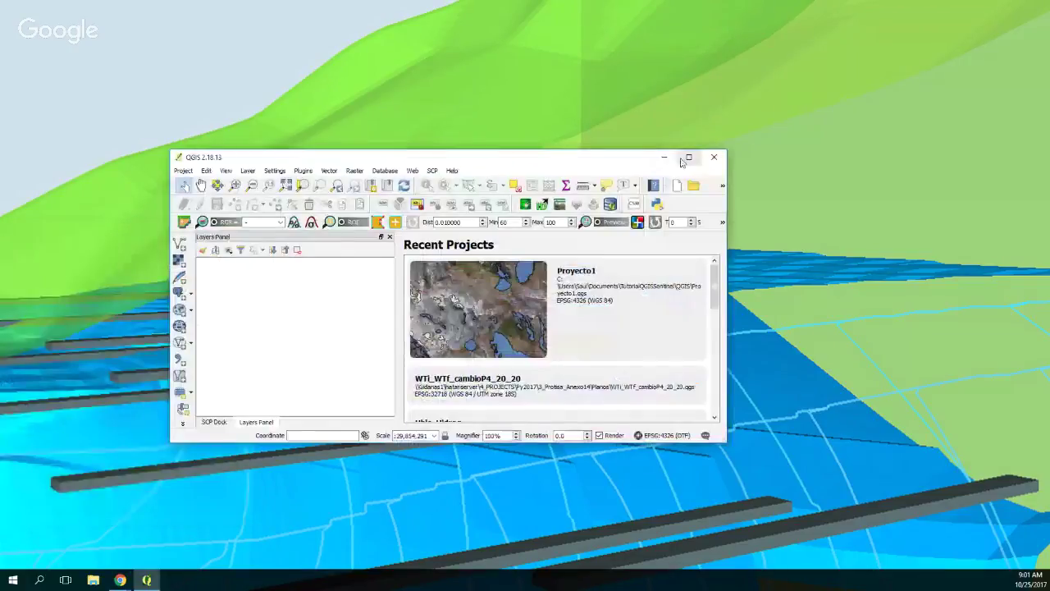
left_click(690, 155)
double_click(417, 179)
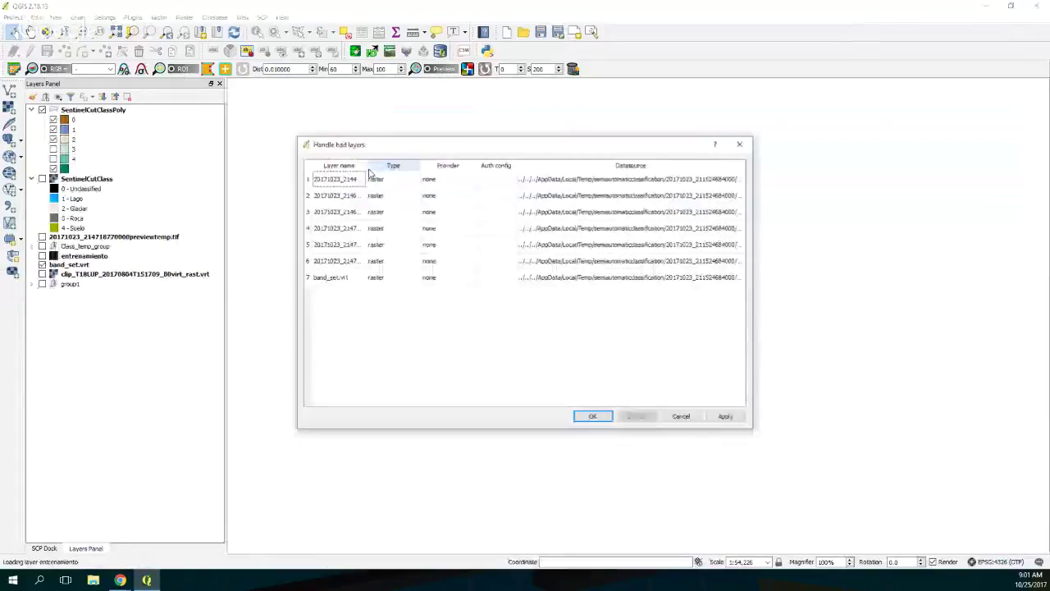
left_click(739, 144)
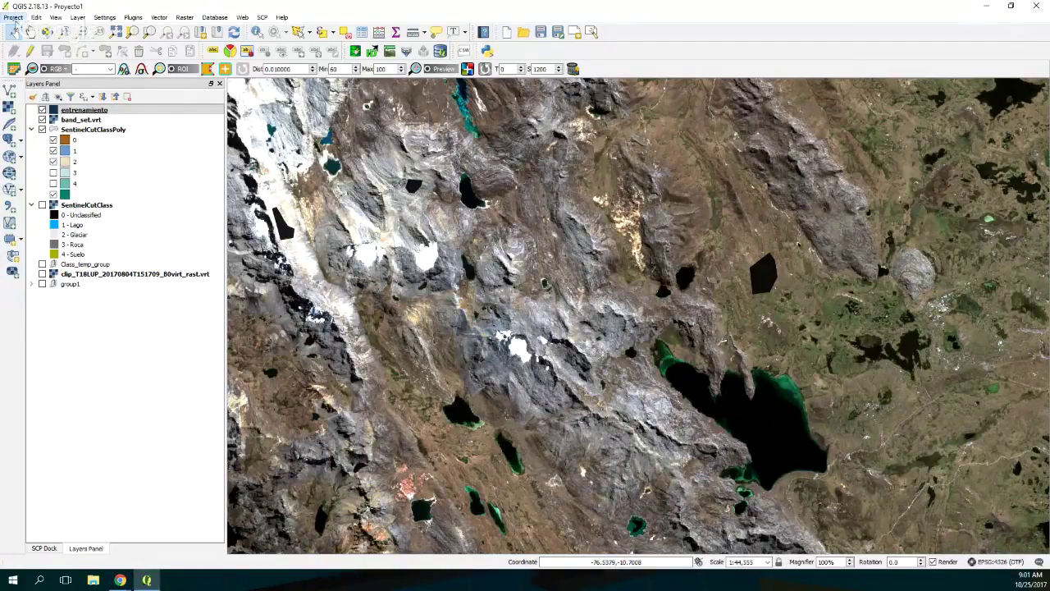
- Start a new empty project, discarding changes to the current one
left_click(14, 18)
left_click(33, 36)
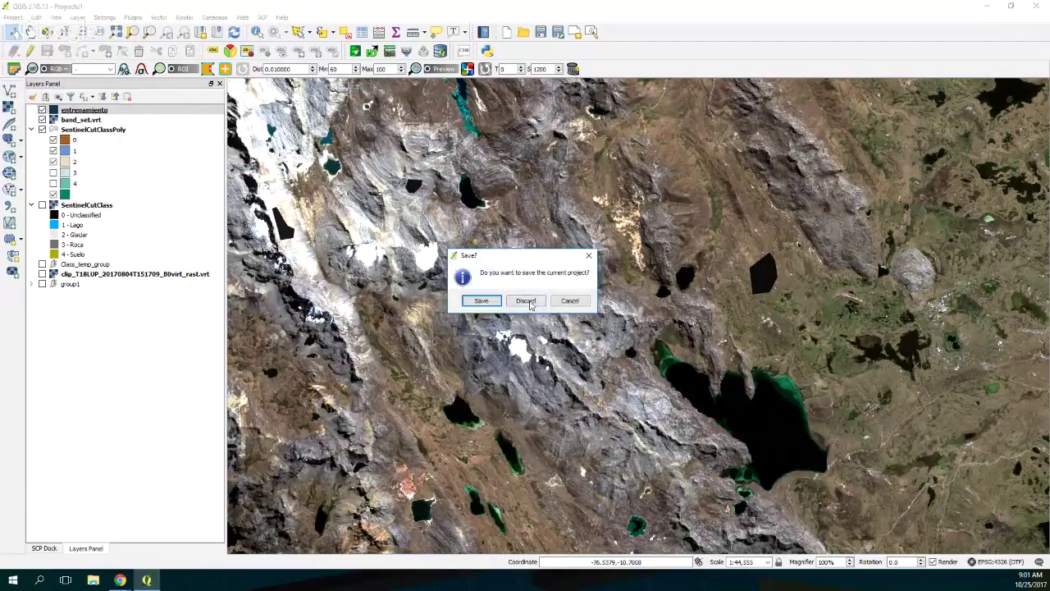
left_click(527, 301)
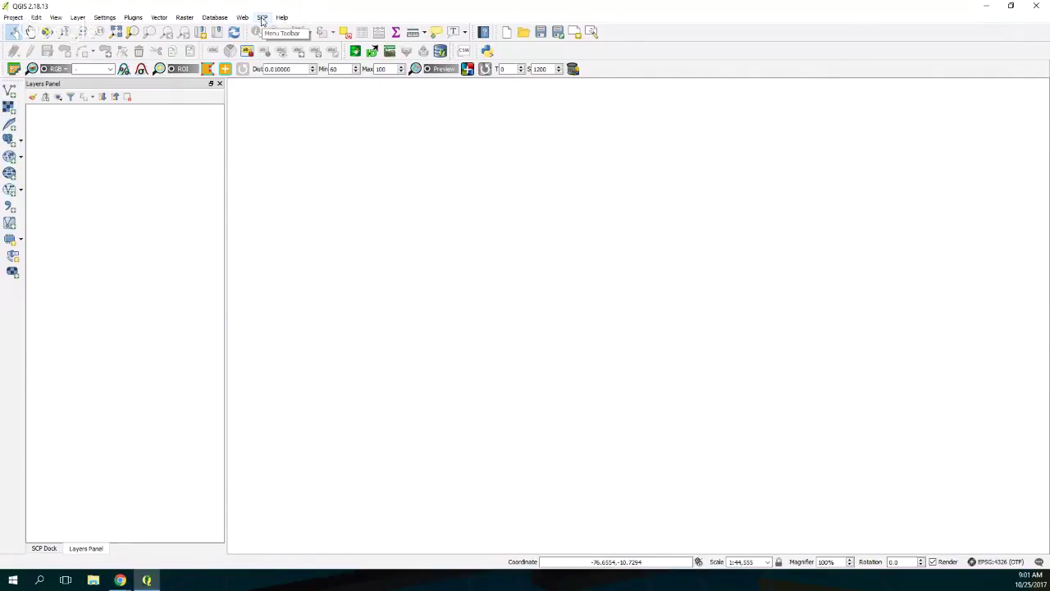
- Search the plugin manager for 'semi' to confirm Semi-Automatic Classification is installed
left_click(132, 18)
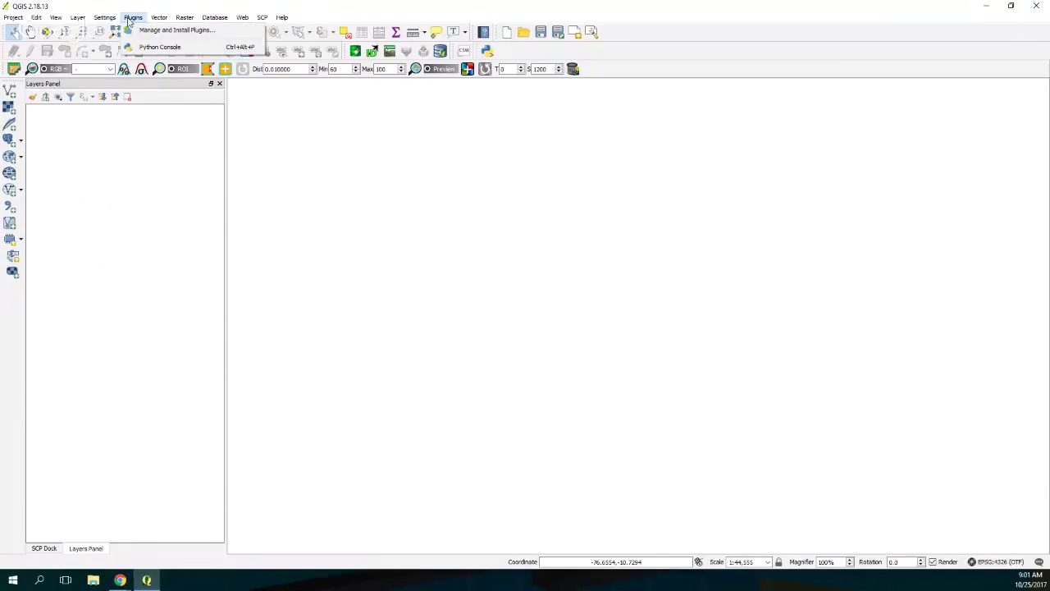
left_click(164, 30)
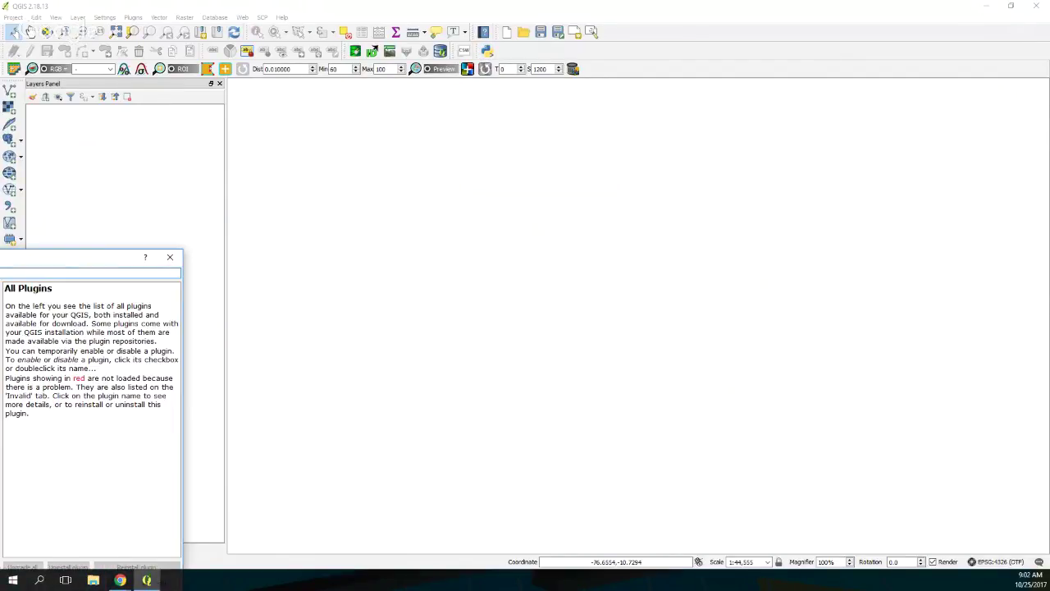
type("semi")
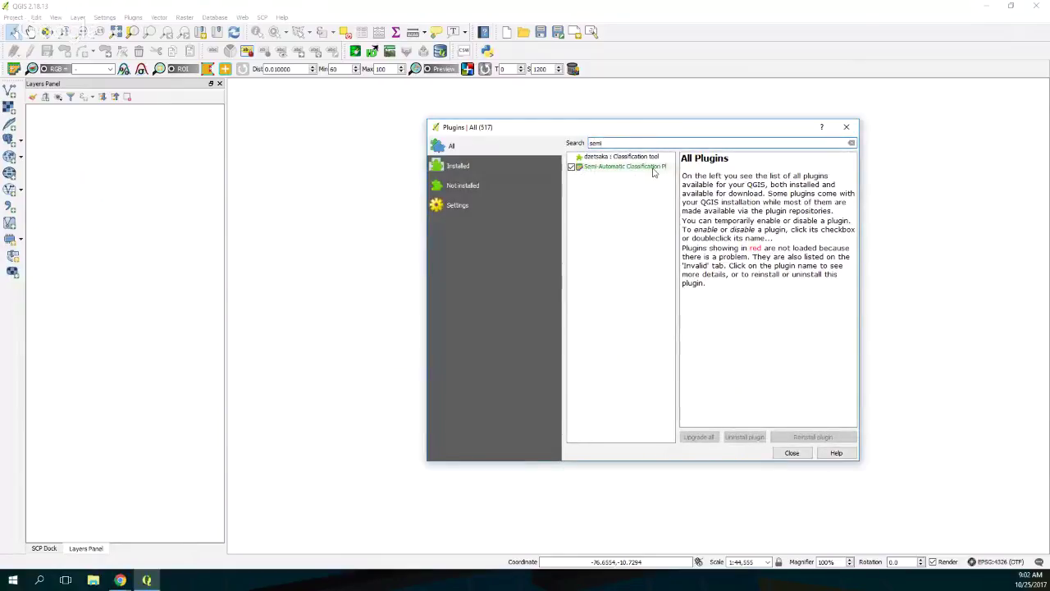
- Open the SCP Band set and browse to Documentos\TutorialQGISSentinel\Clip for raster bands
left_click(846, 126)
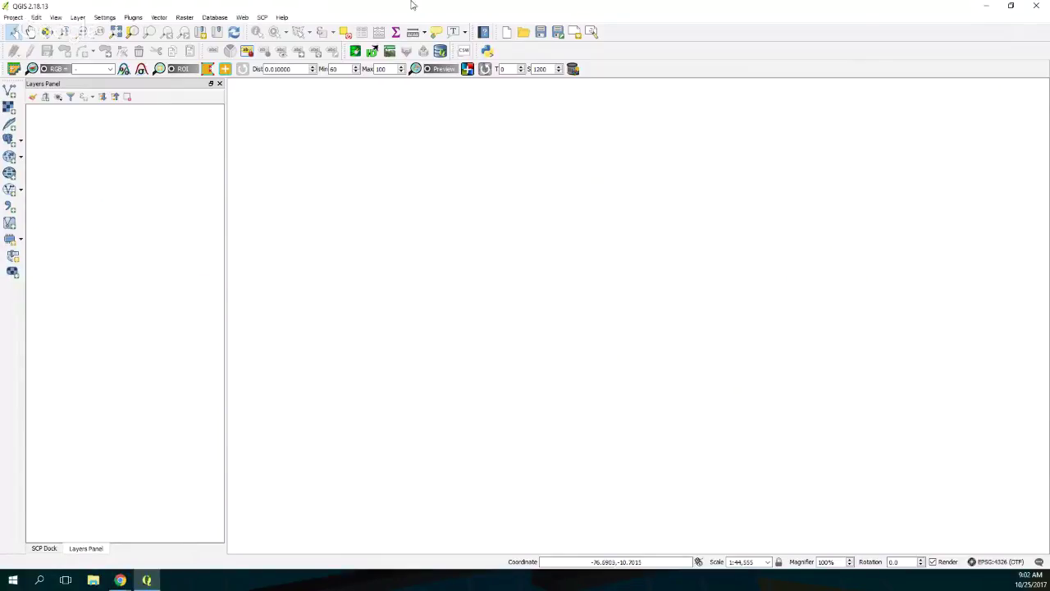
left_click(262, 17)
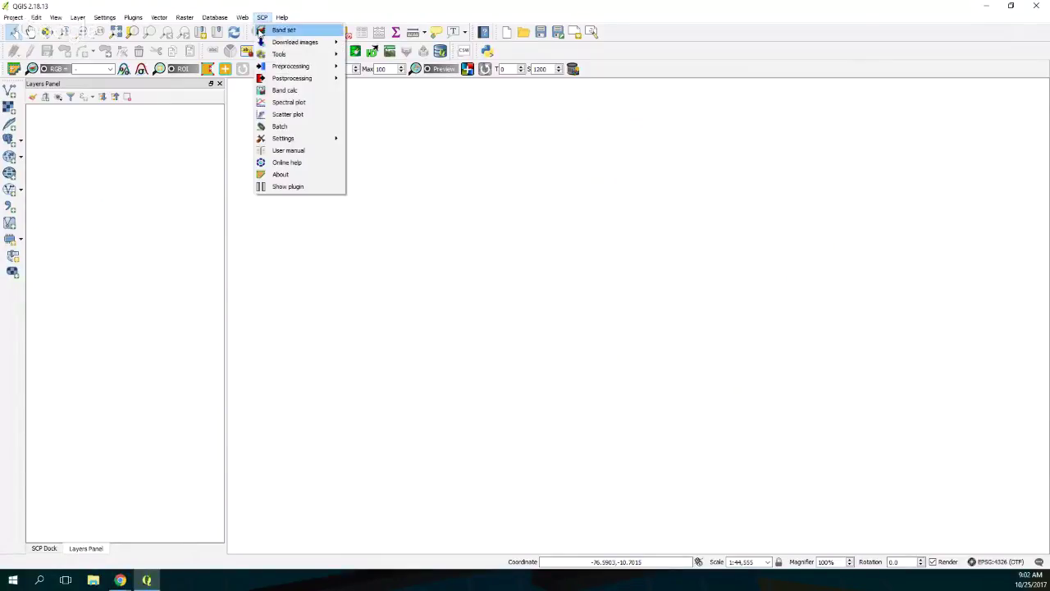
left_click(278, 31)
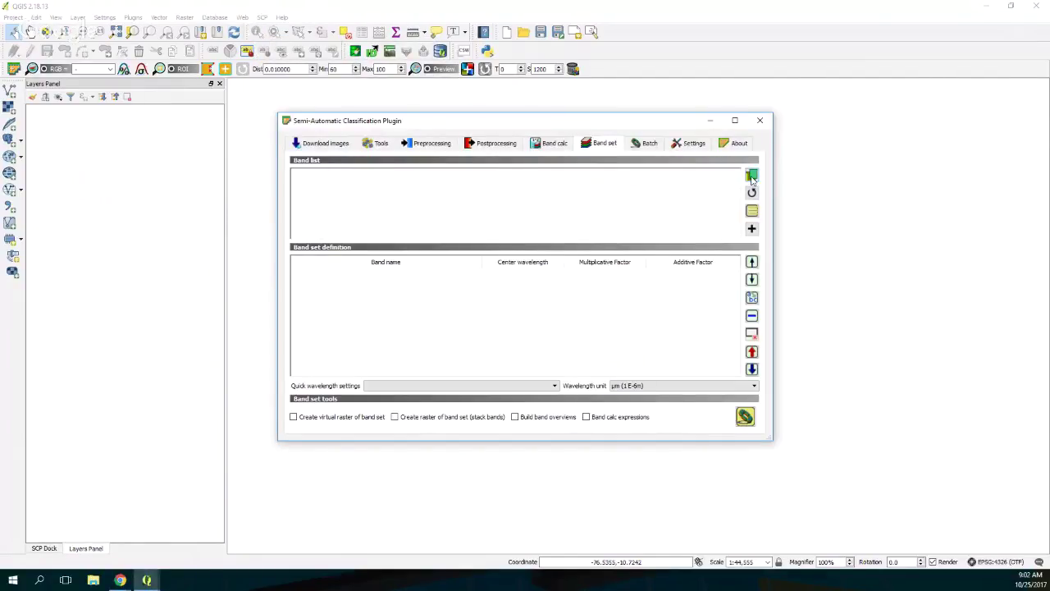
left_click(752, 177)
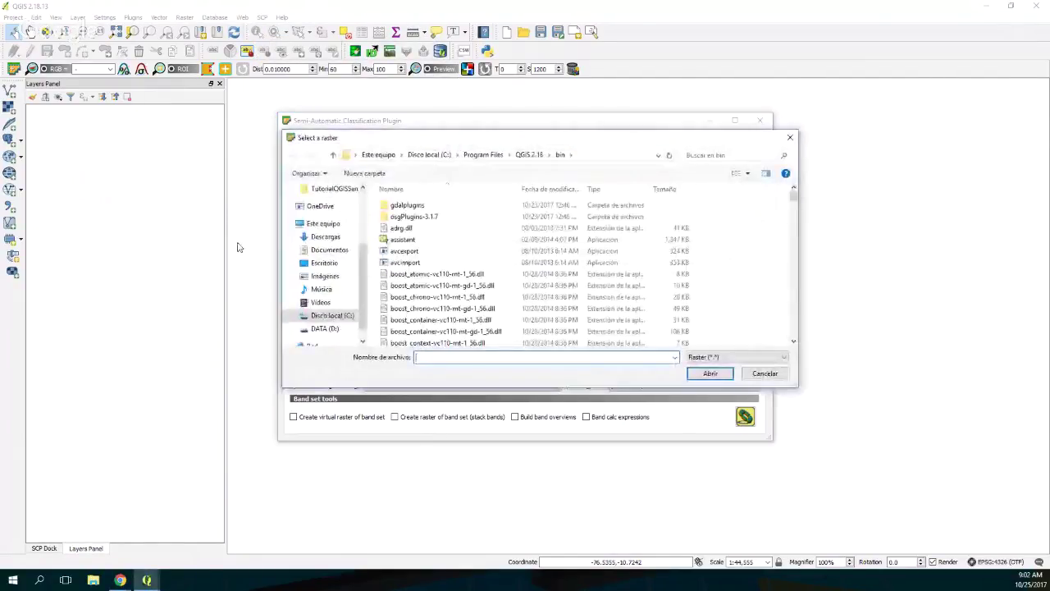
left_click(329, 277)
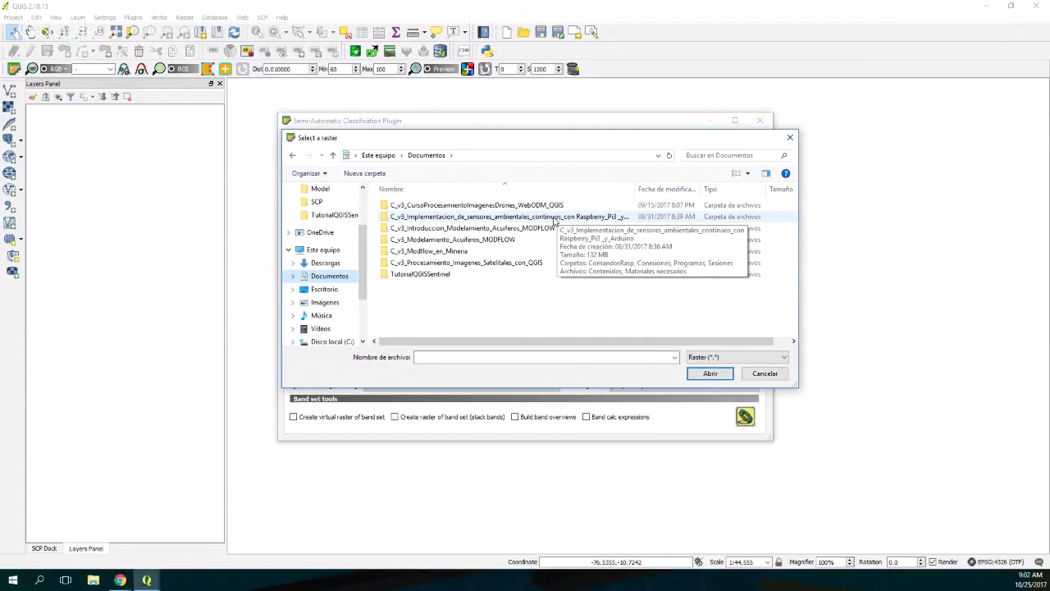
double_click(414, 274)
double_click(394, 205)
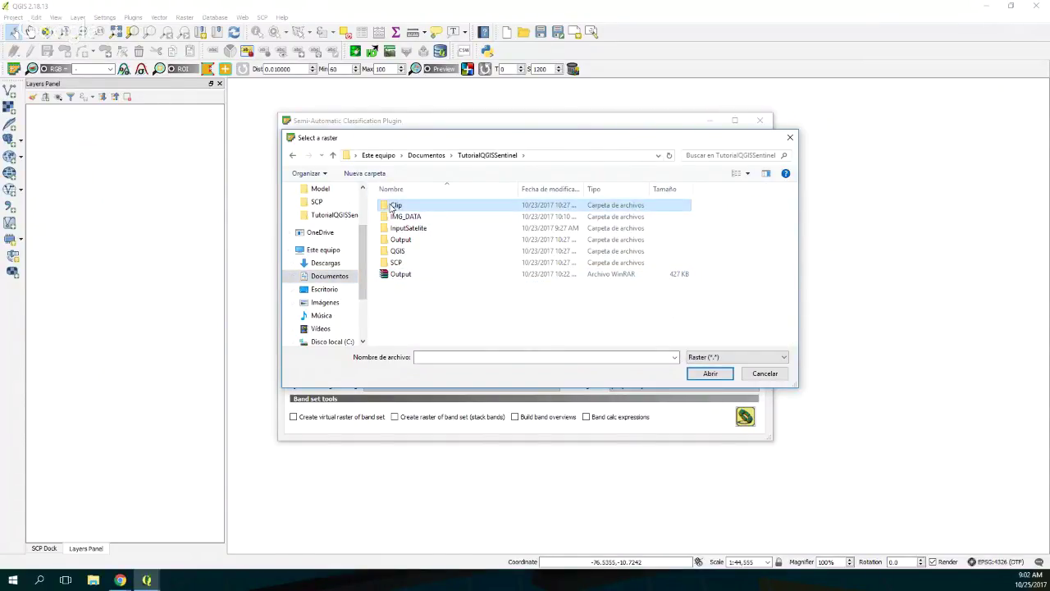
- Select all clip_T18LUP band TIFs, excluding Clip1 and Clip2, and load them
left_click(747, 174)
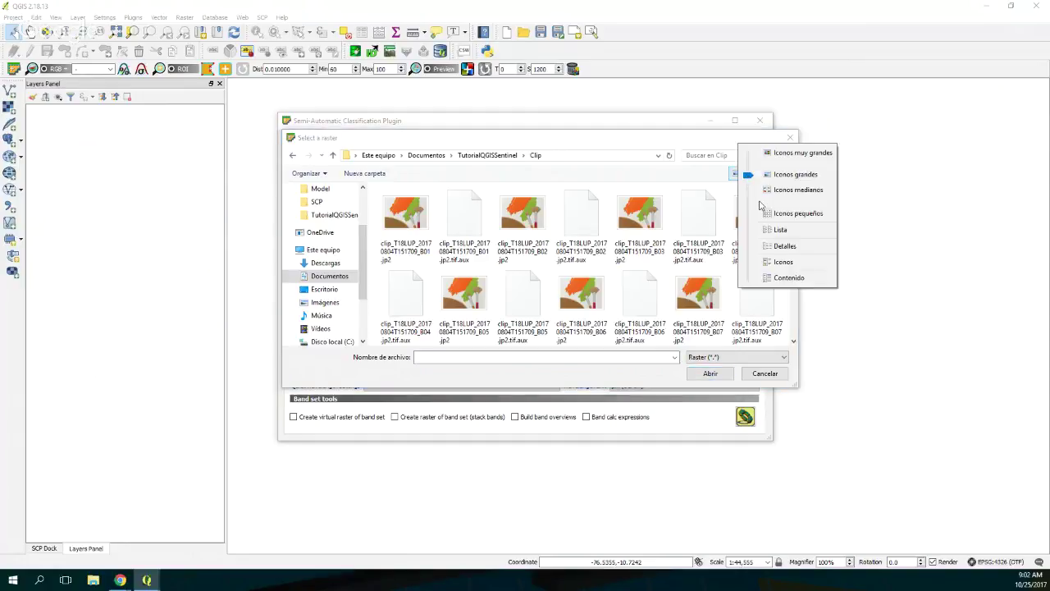
left_click(776, 247)
left_click(422, 205)
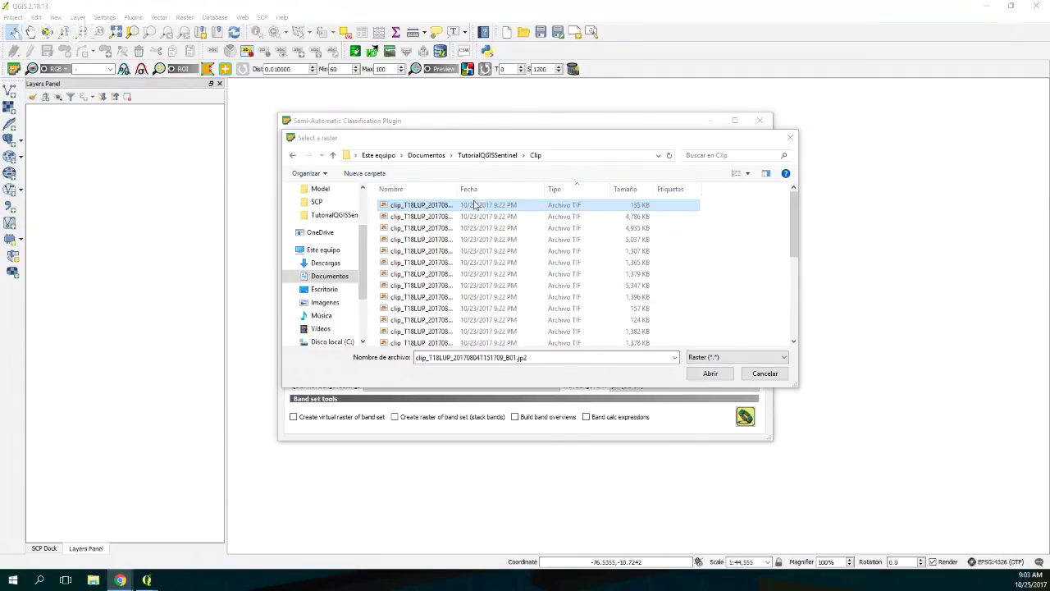
left_click(470, 209)
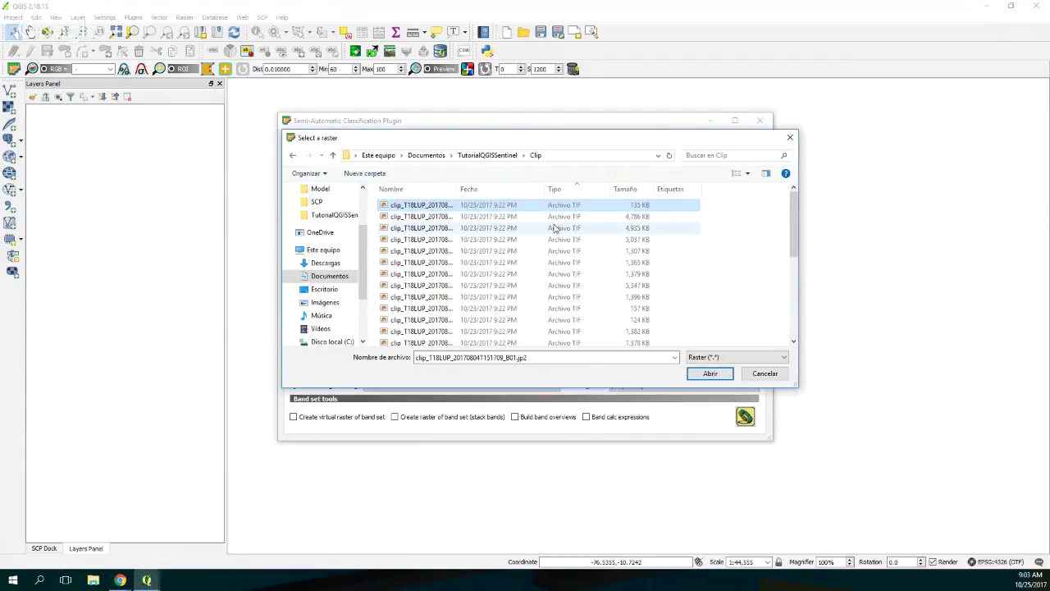
key("shift+Down")
key("shift+Down")
key("shift+Down")
key("shift+Down")
key("shift+Down")
key("shift+Down")
key("shift+Down")
key("shift+Down")
key("shift+Down")
key("shift+Down")
key("shift+Down")
key("shift+Down")
key("shift+Down")
key("shift+Down")
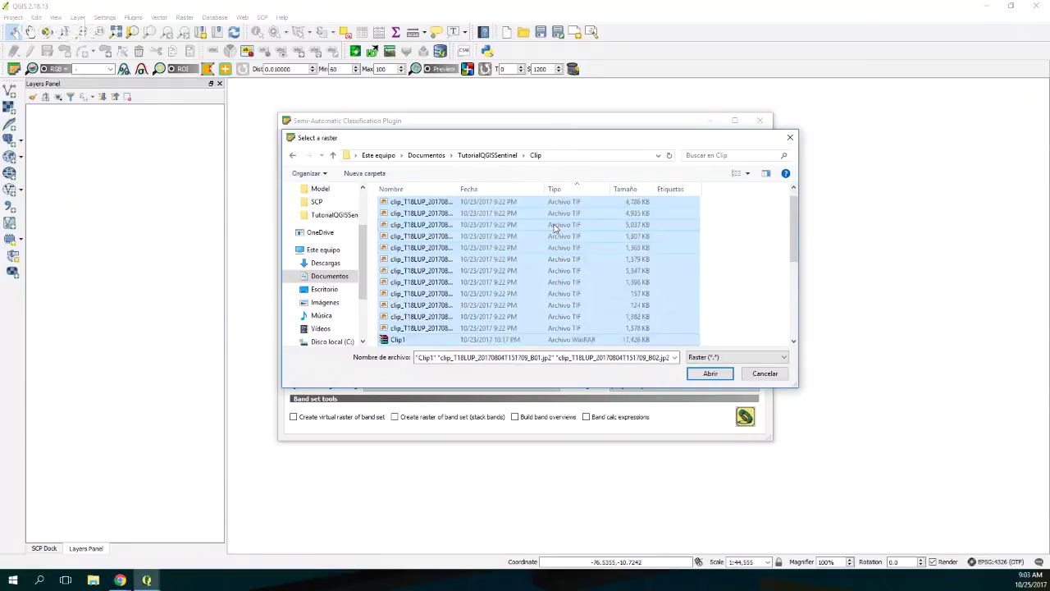
key("shift+Up")
key("shift+Up")
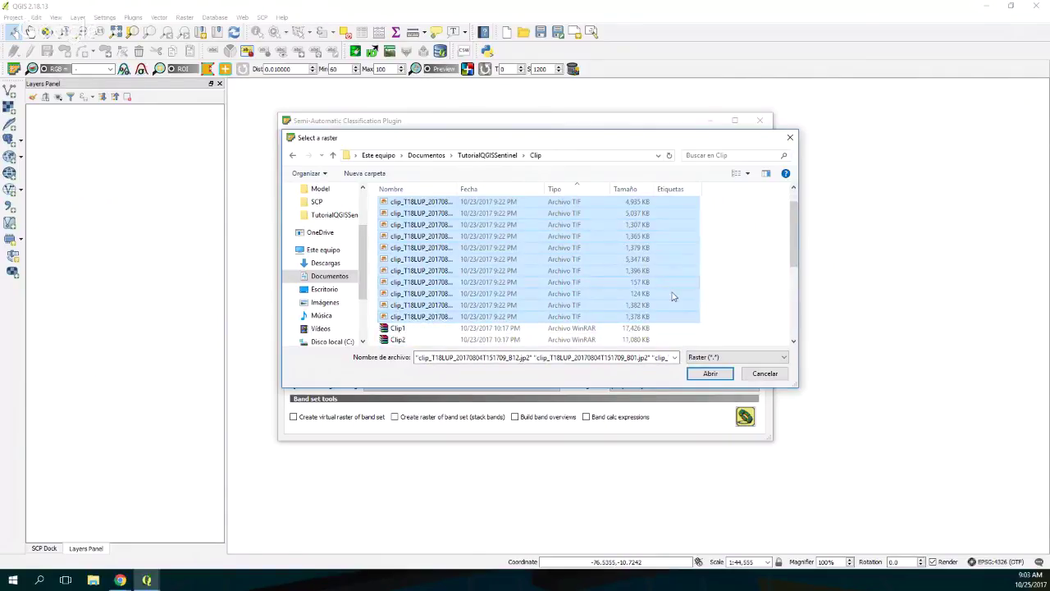
left_click(718, 375)
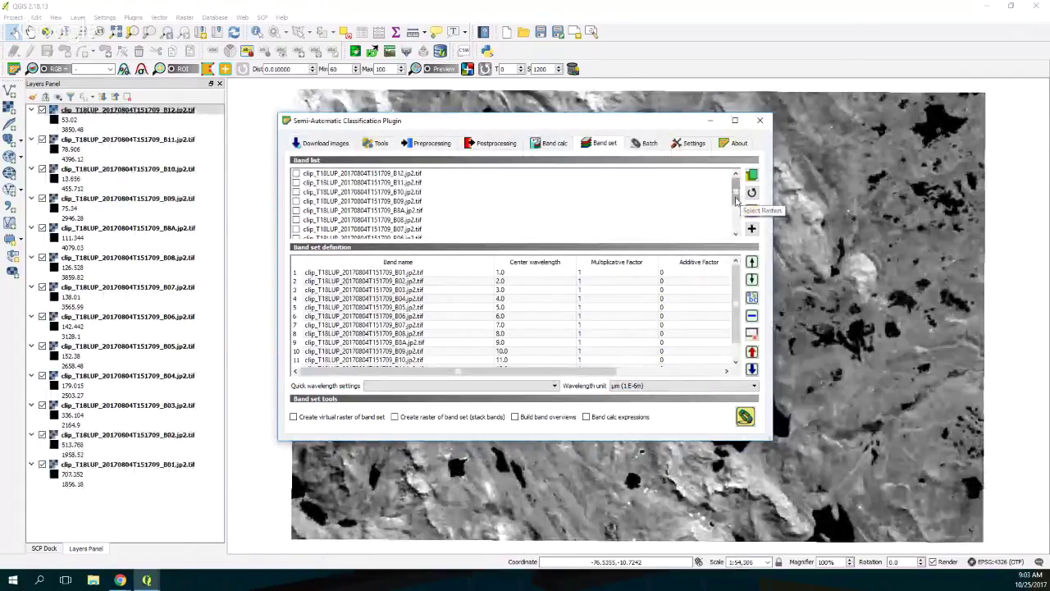
- Remove band B01 from the SCP band set
mouse_move(735, 200)
left_mouse_down()
mouse_move(738, 225)
mouse_move(736, 182)
left_mouse_up()
left_click(347, 272)
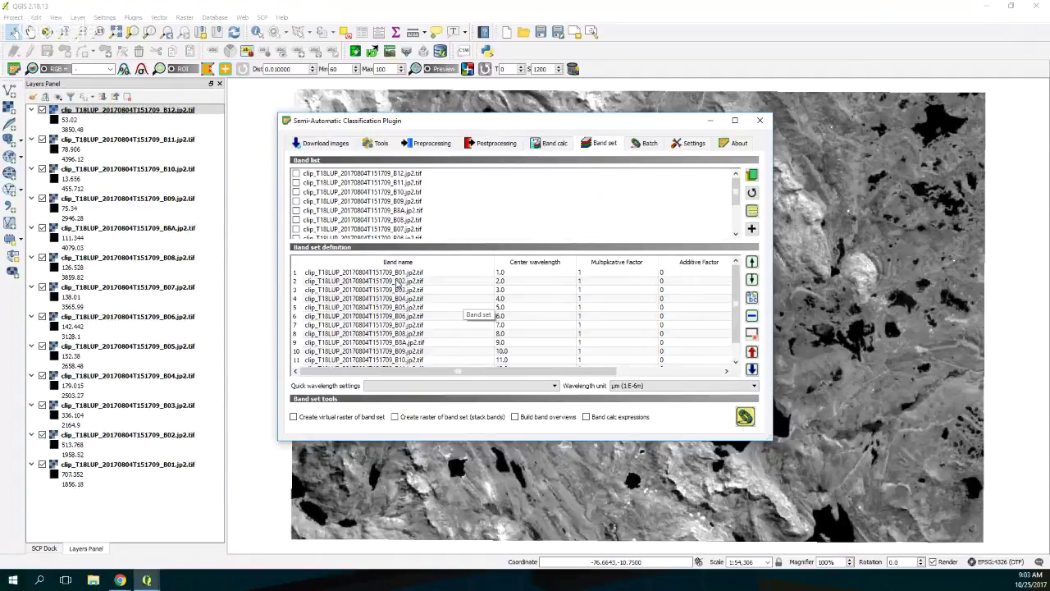
left_click(556, 387)
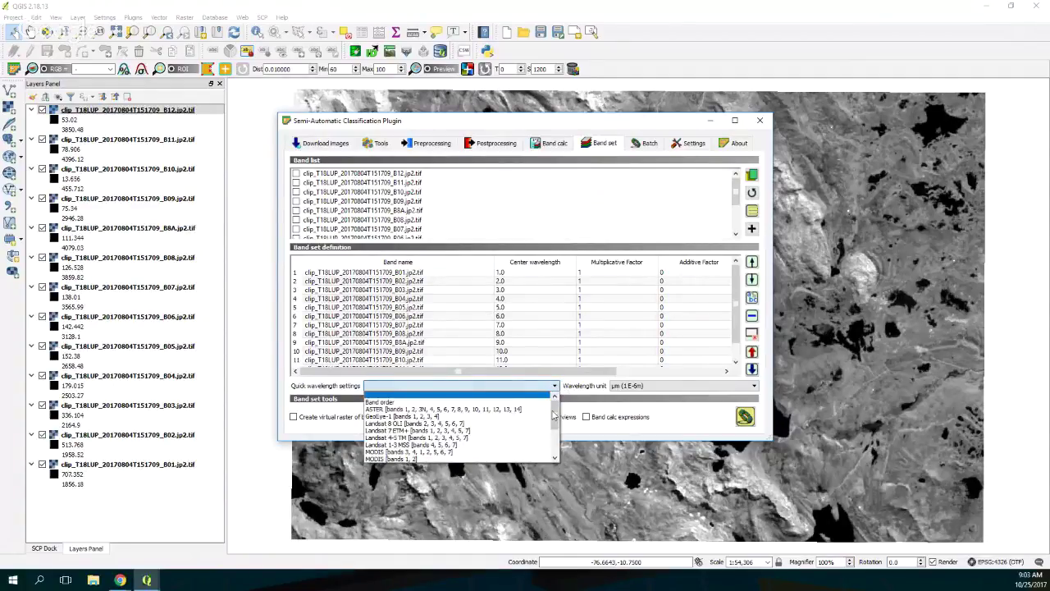
left_click_drag(559, 424, 560, 436)
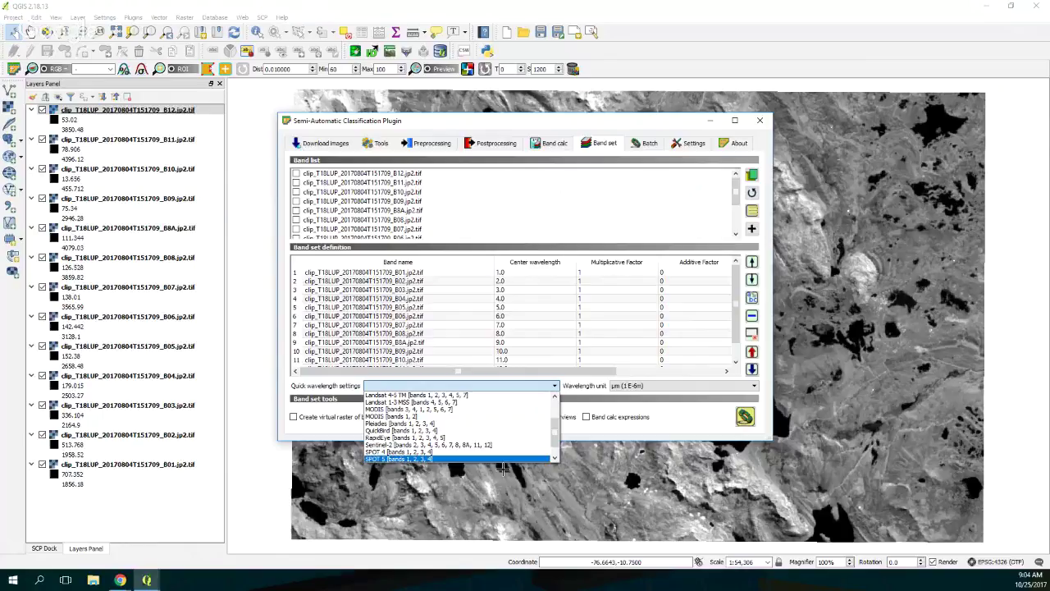
left_click(689, 286)
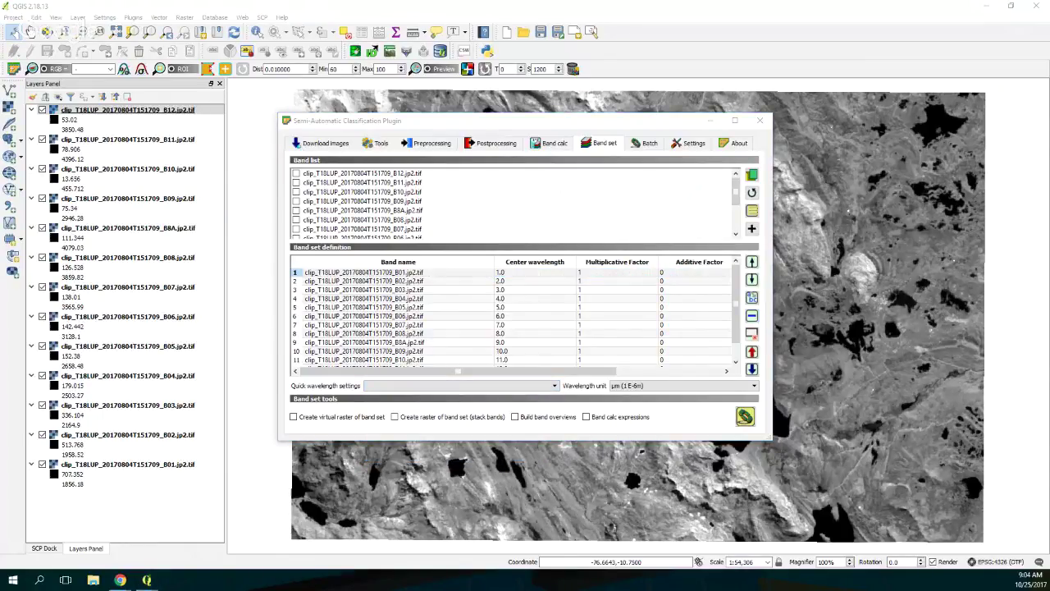
left_click(625, 220)
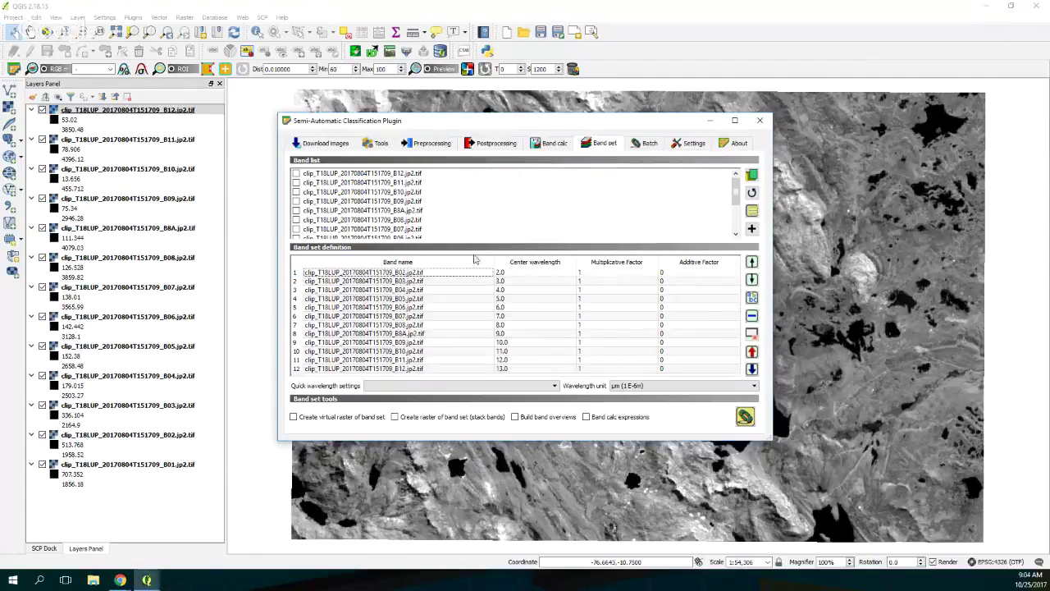
- Remove bands B09 and B10 from the band set, confirming each removal
left_click(405, 342)
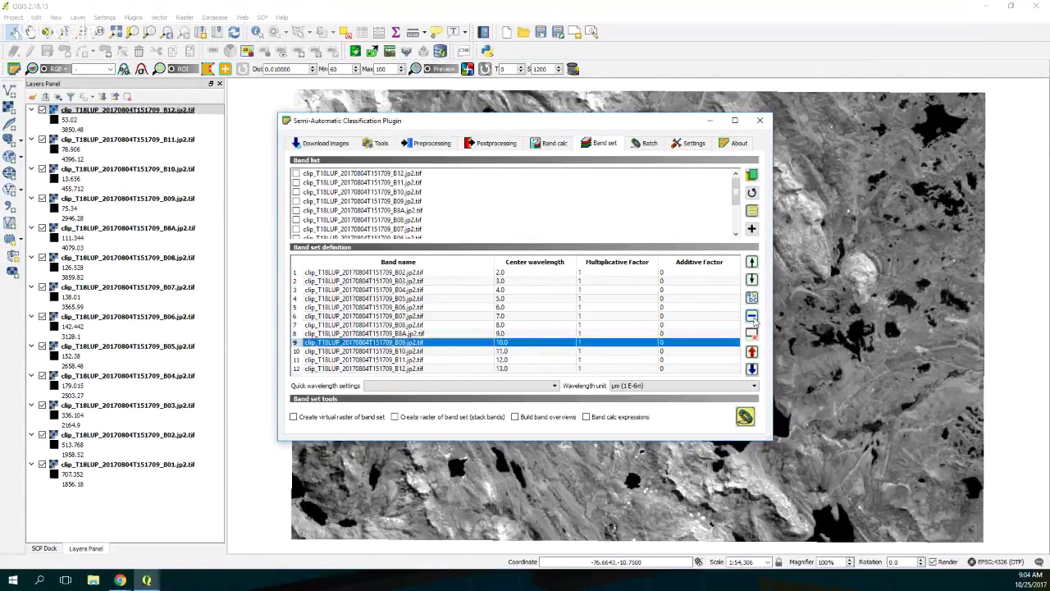
left_click(753, 321)
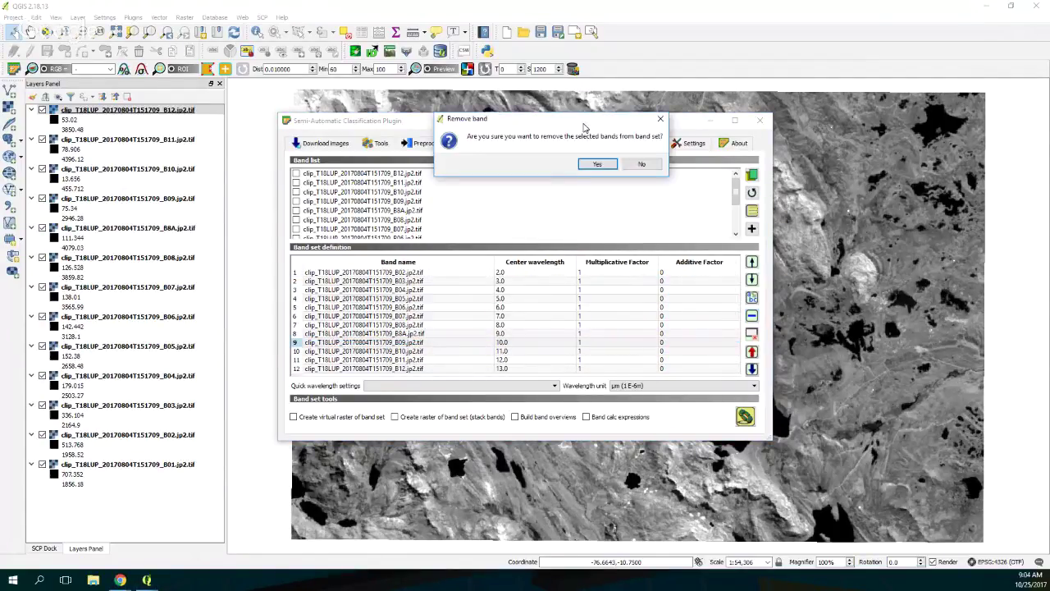
left_click(602, 162)
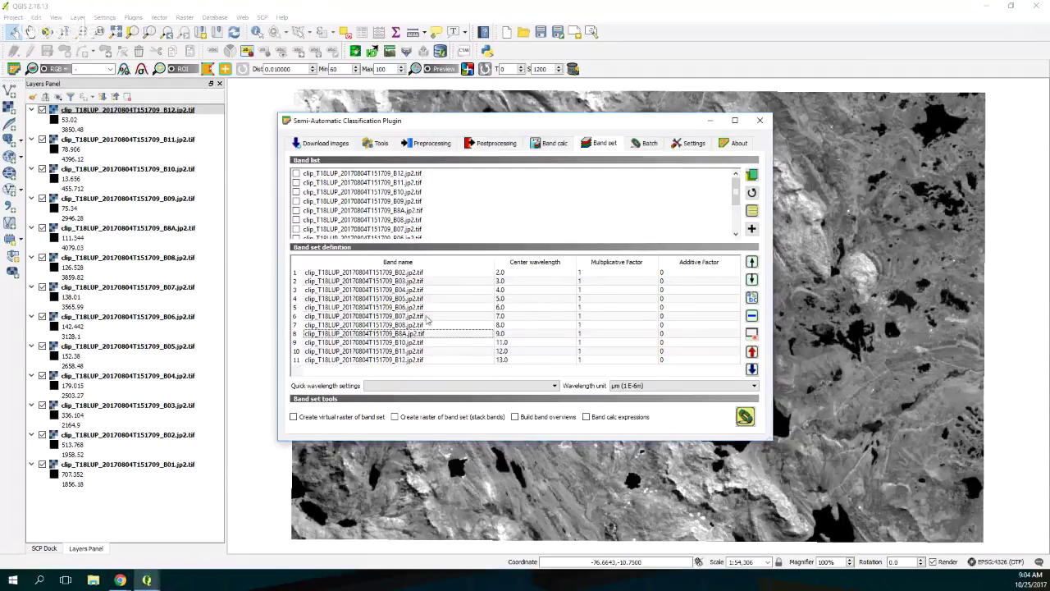
left_click(389, 334)
left_click(390, 342, "shift")
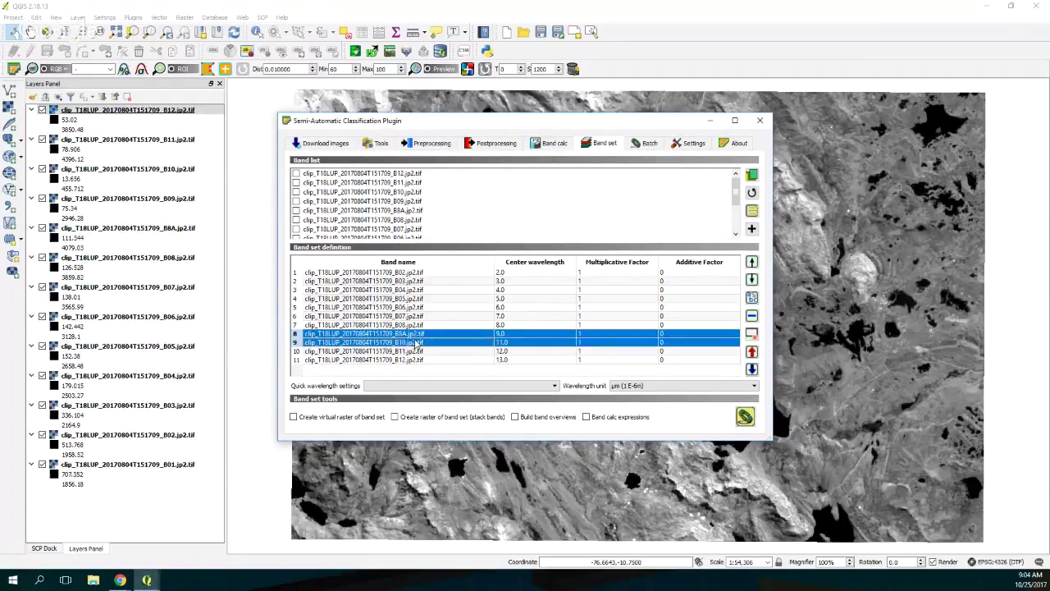
left_click(438, 343)
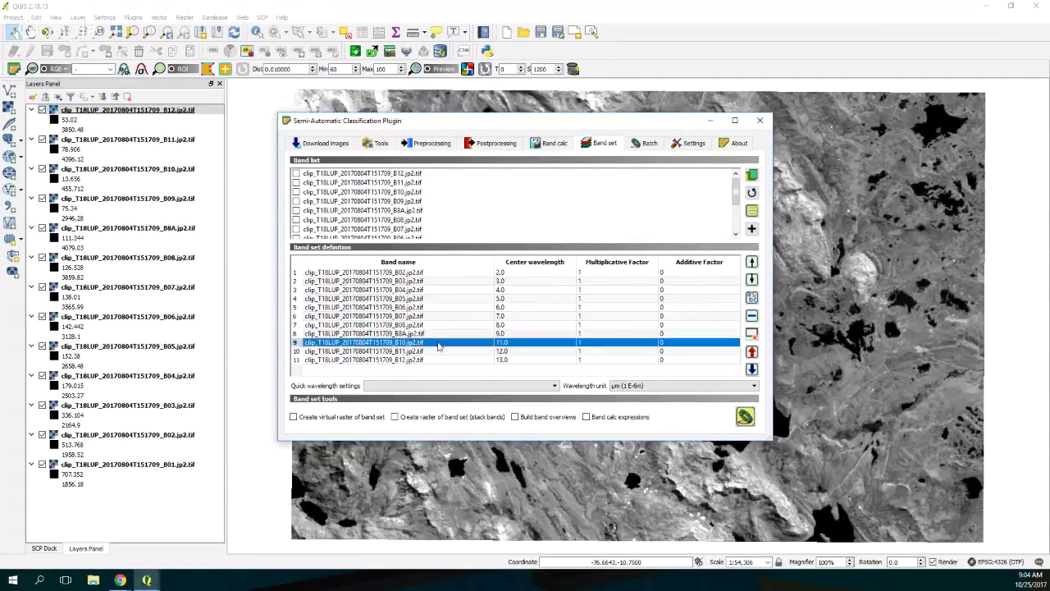
left_click(752, 317)
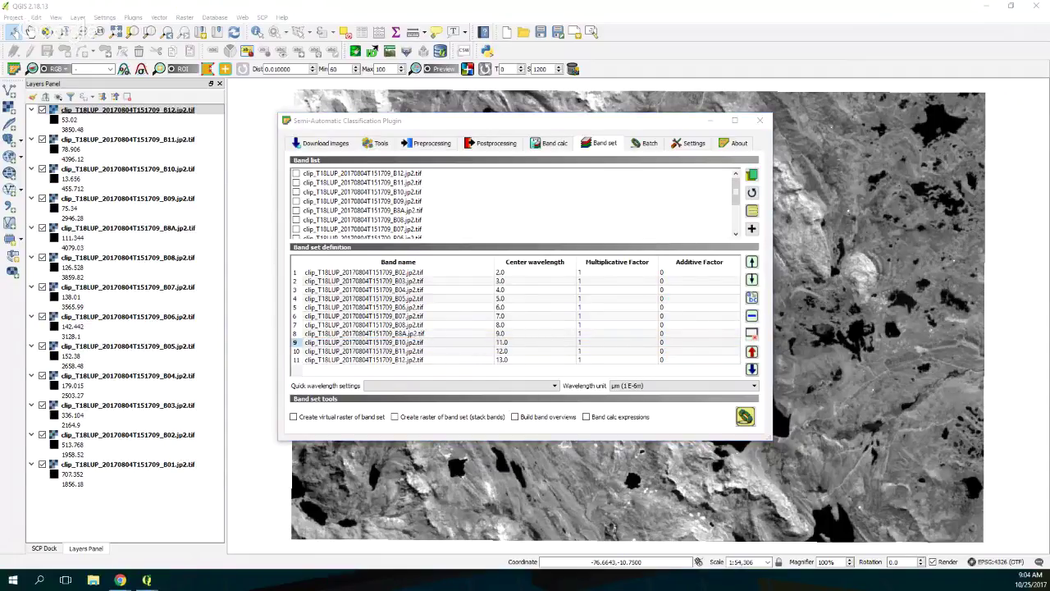
left_click(502, 174)
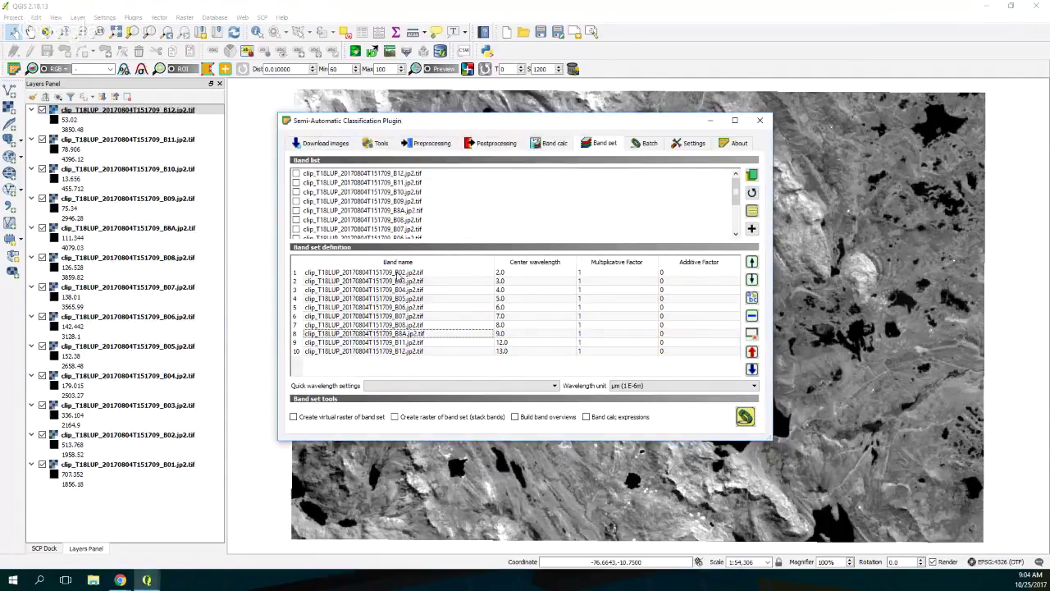
- Apply Sentinel-2 centre wavelengths, enable 'Create virtual raster of band set', and run it
left_click(555, 386)
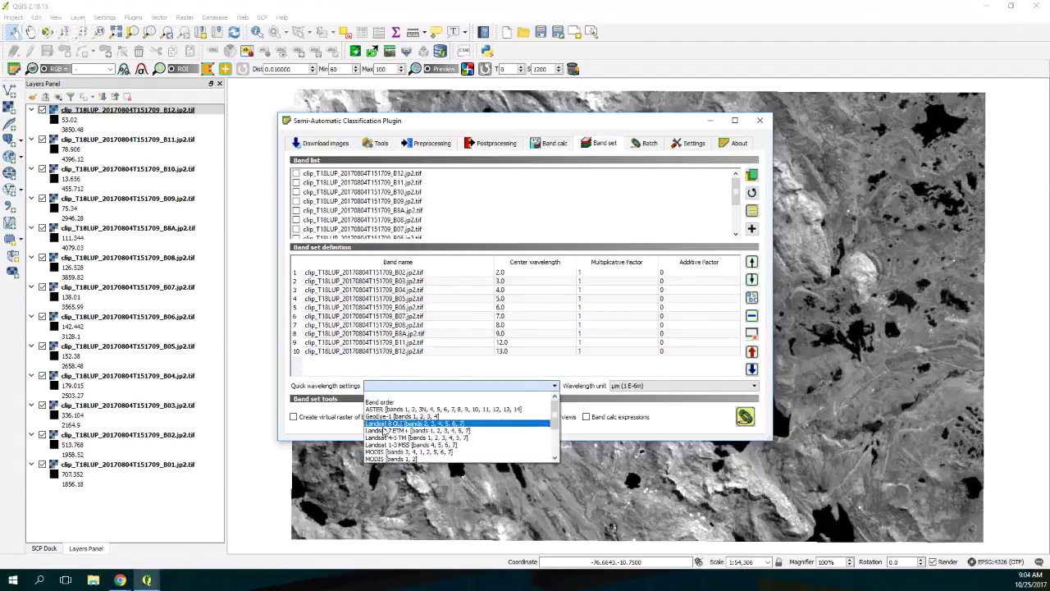
scroll(389, 435, "down", 2)
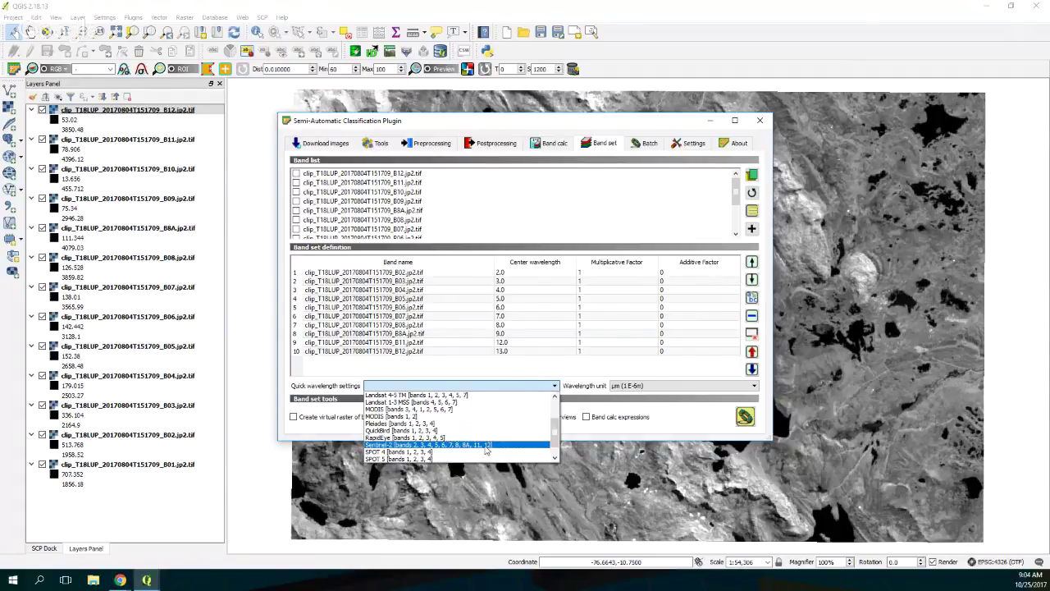
left_click(486, 448)
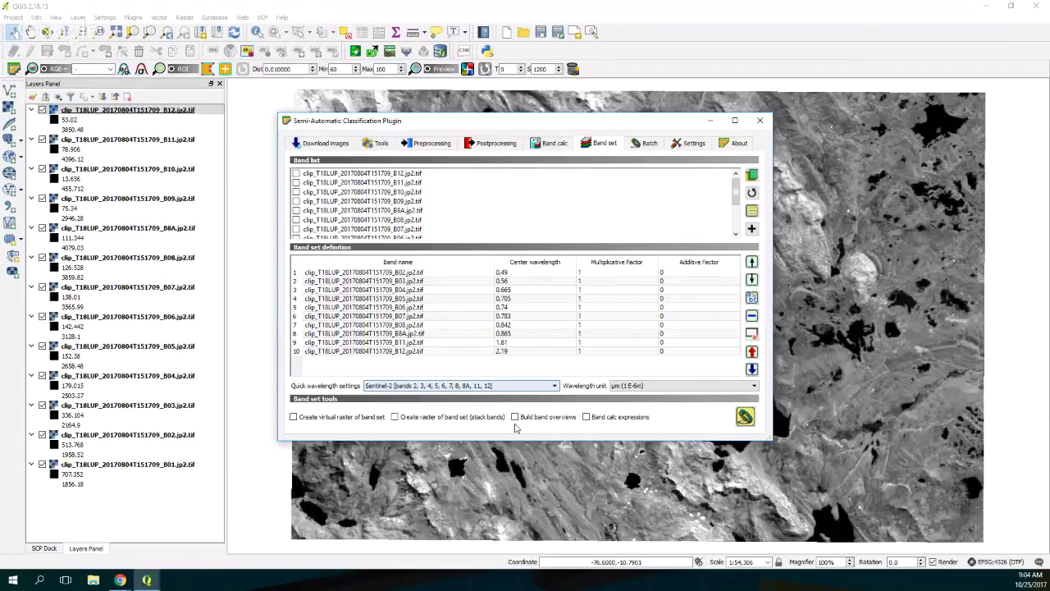
left_click(293, 417)
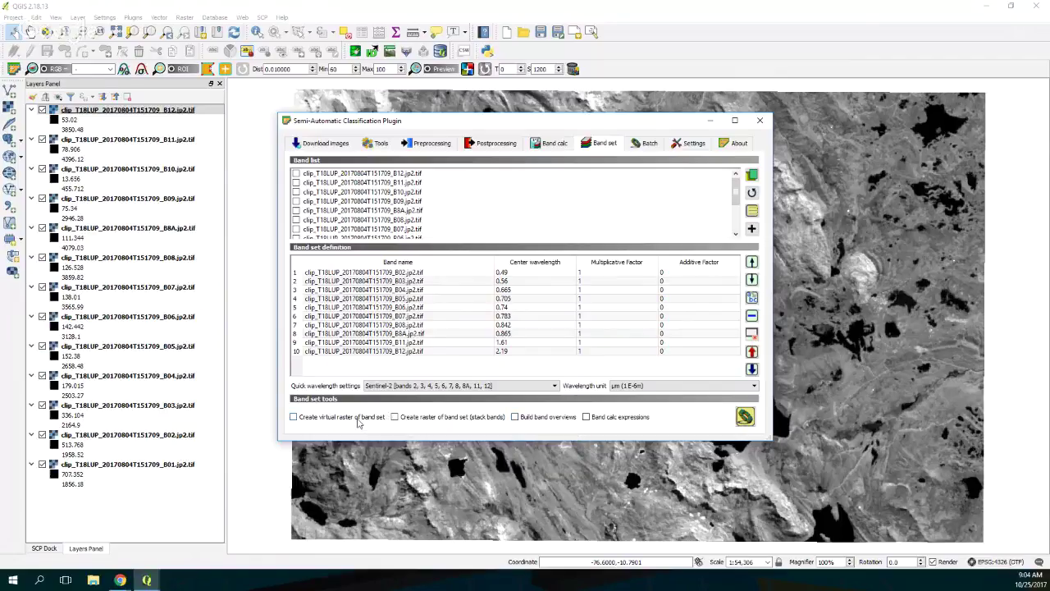
left_click(746, 418)
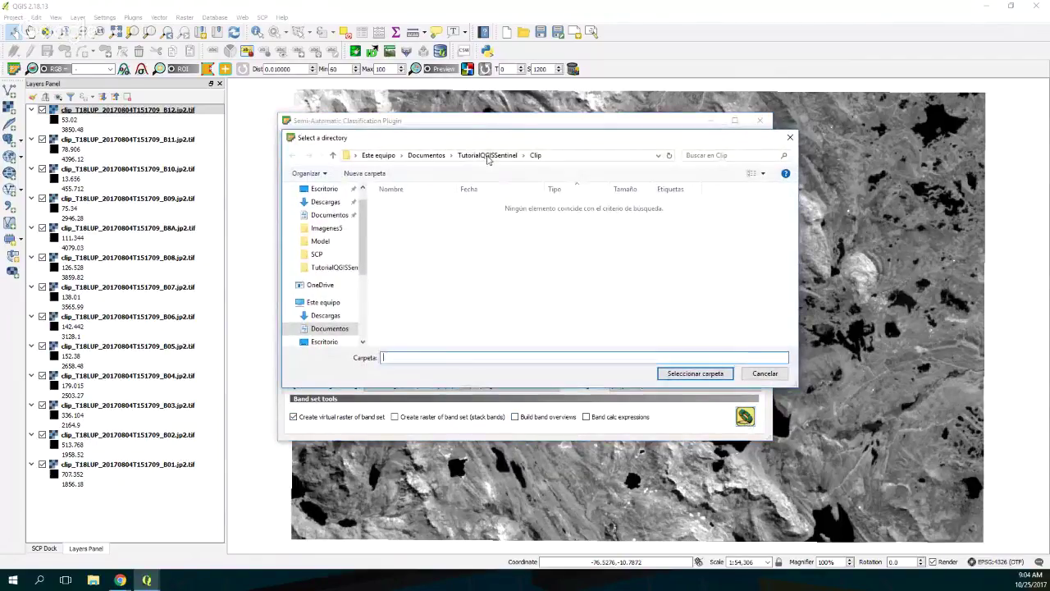
- Create a Classification folder in TutorialQGISSentinel and choose it as the output folder
left_click(474, 155)
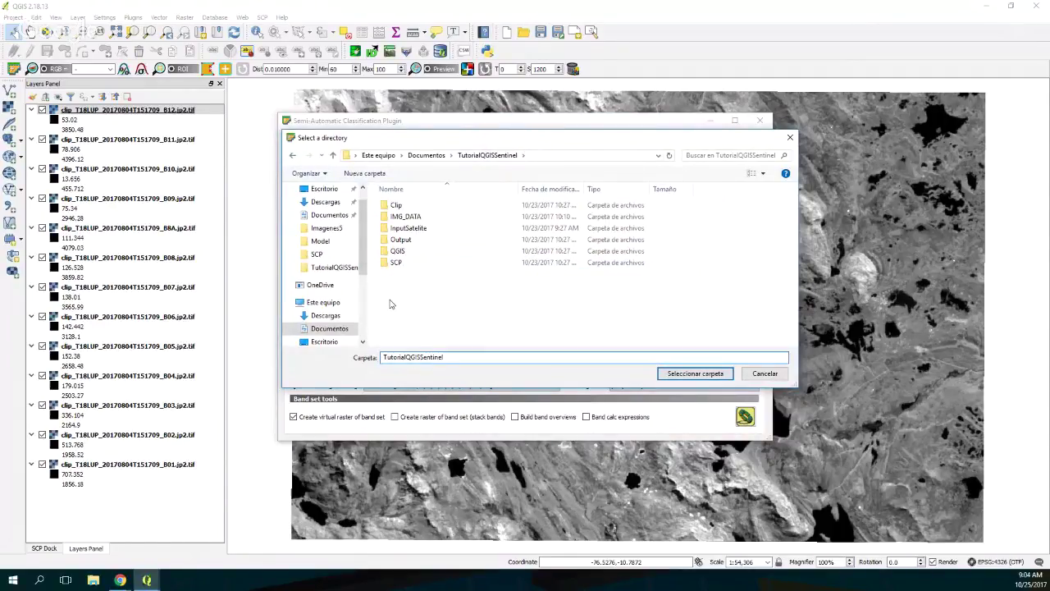
right_click(390, 301)
mouse_move(499, 440)
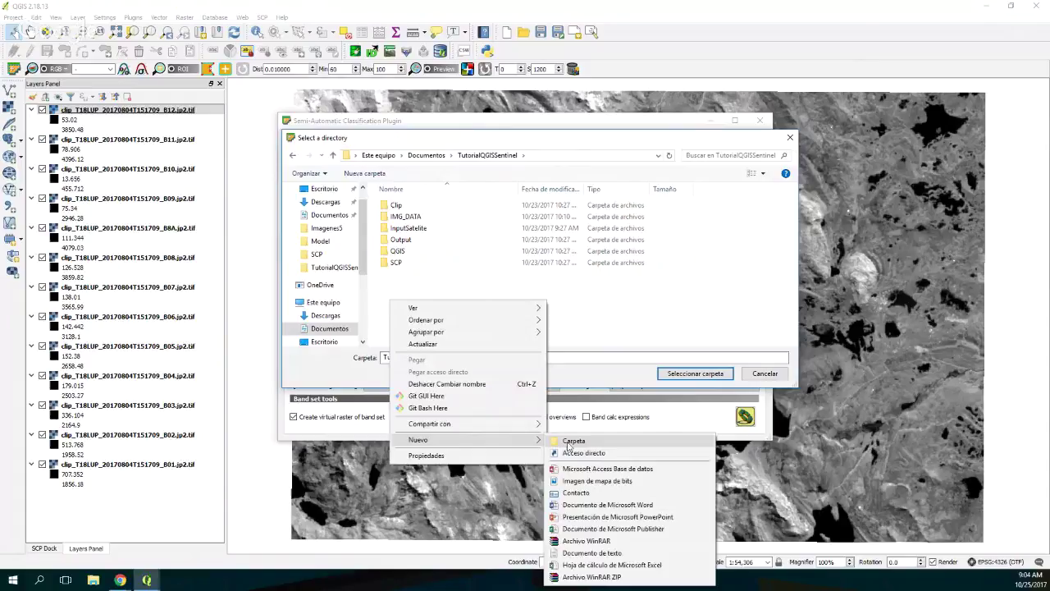
left_click(558, 441)
type("1")
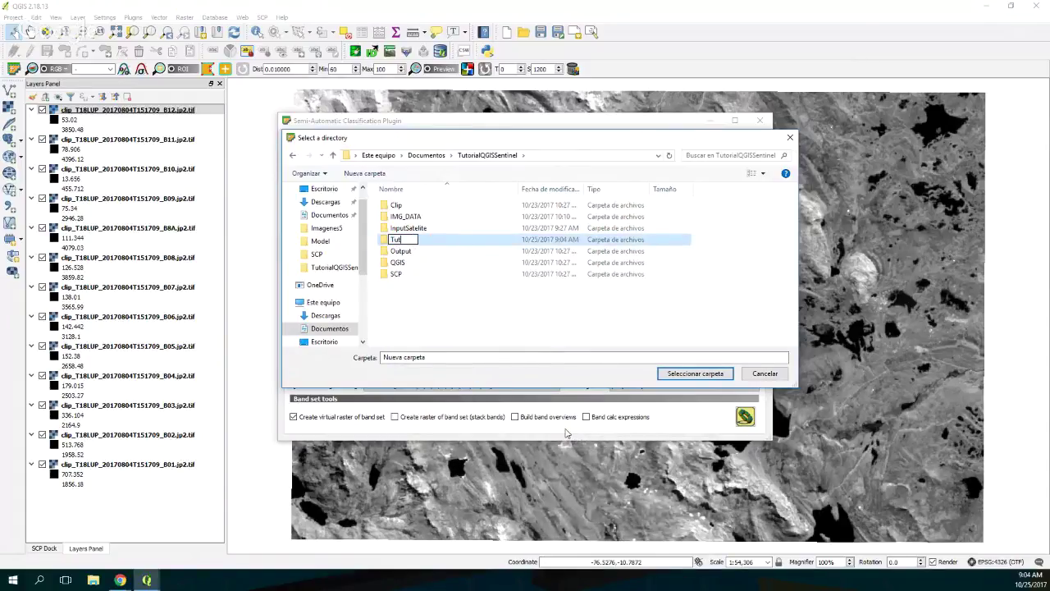
key("BackSpace")
type("Classification")
left_click(417, 308)
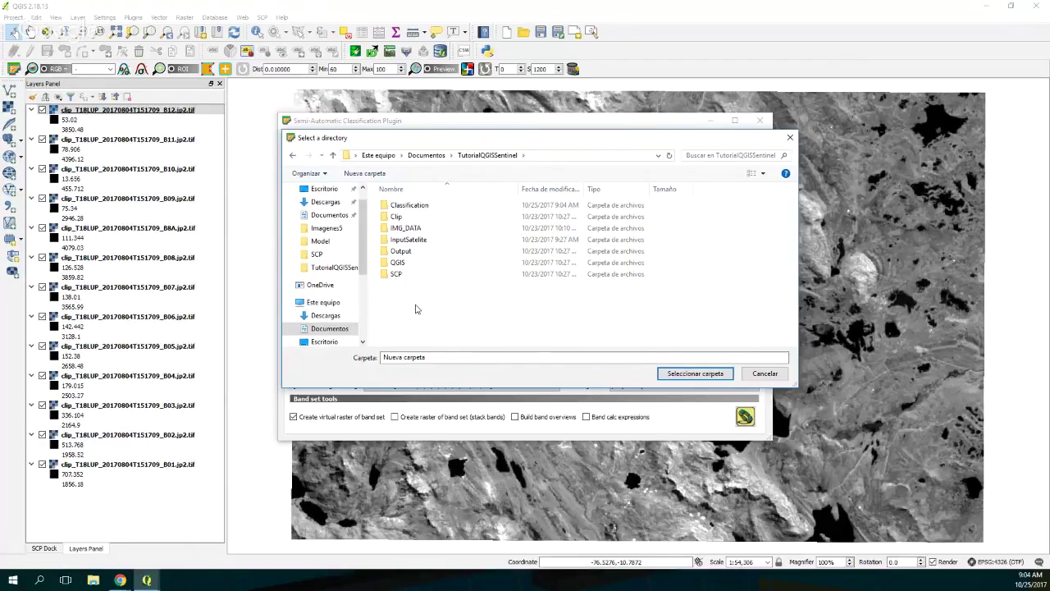
left_click(424, 206)
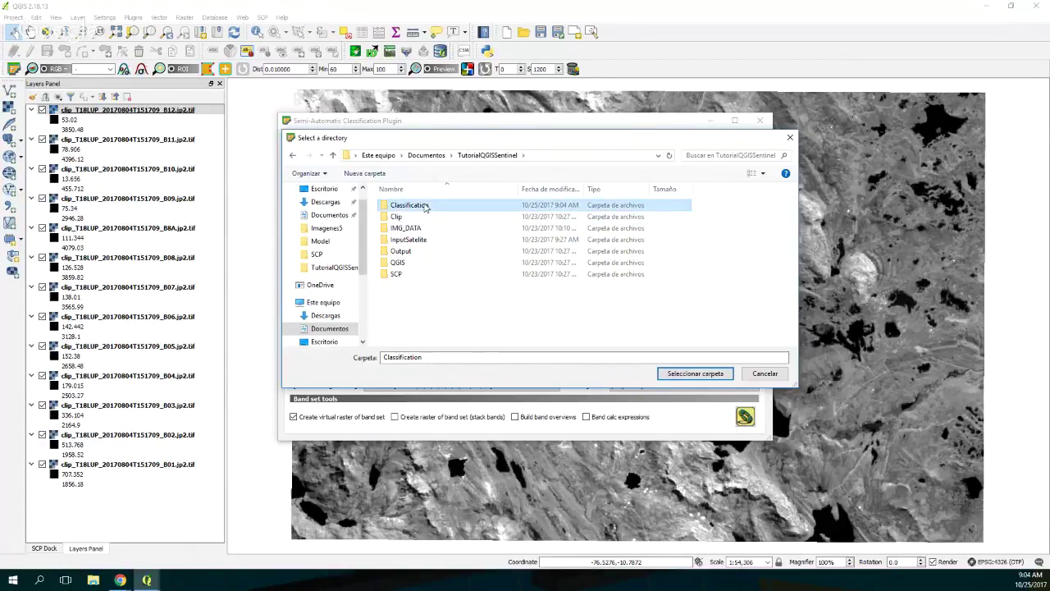
left_click(684, 376)
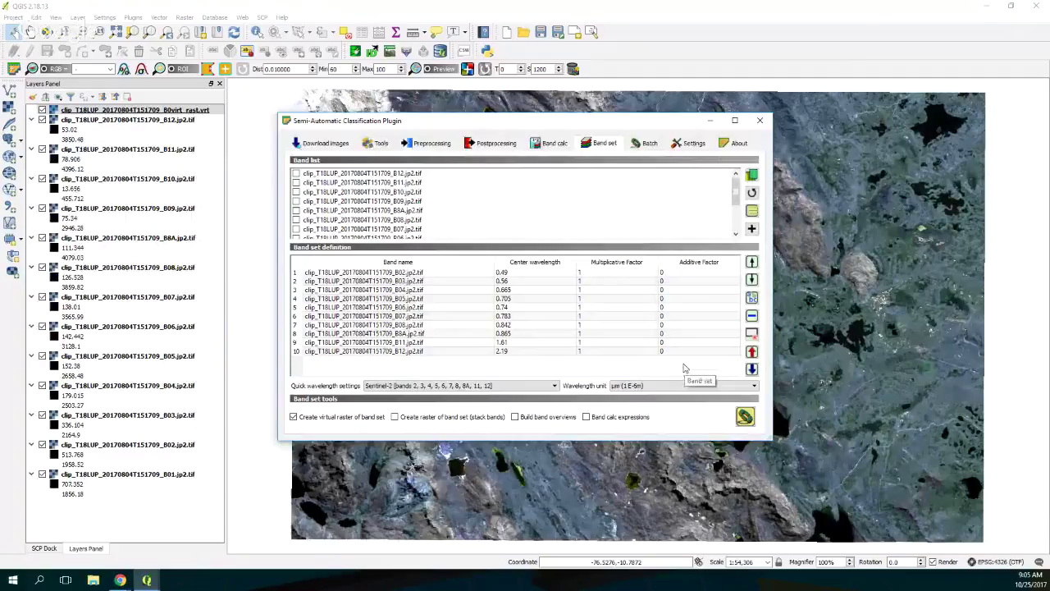
- Close SCP and group layers B12–B01 into a collapsed, hidden group1
left_click(761, 122)
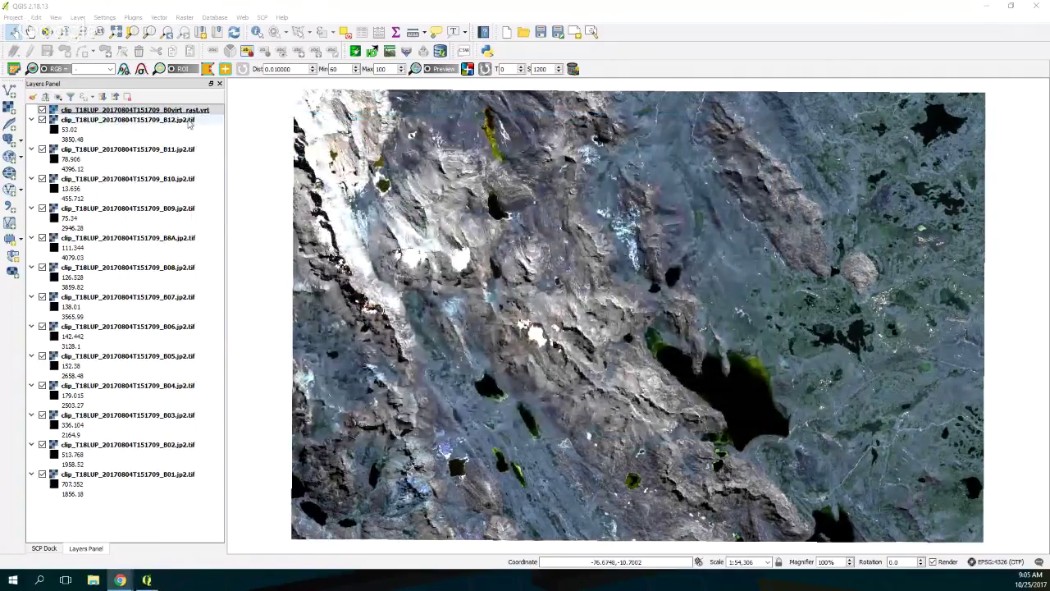
left_click(189, 120)
key("shift+Down")
key("shift+Down")
key("shift+Down")
key("shift+Down")
key("shift+Down")
key("shift+Down")
key("shift+Down")
key("shift+Down")
key("shift+Down")
key("shift+Down")
key("shift+Down")
key("shift+Down")
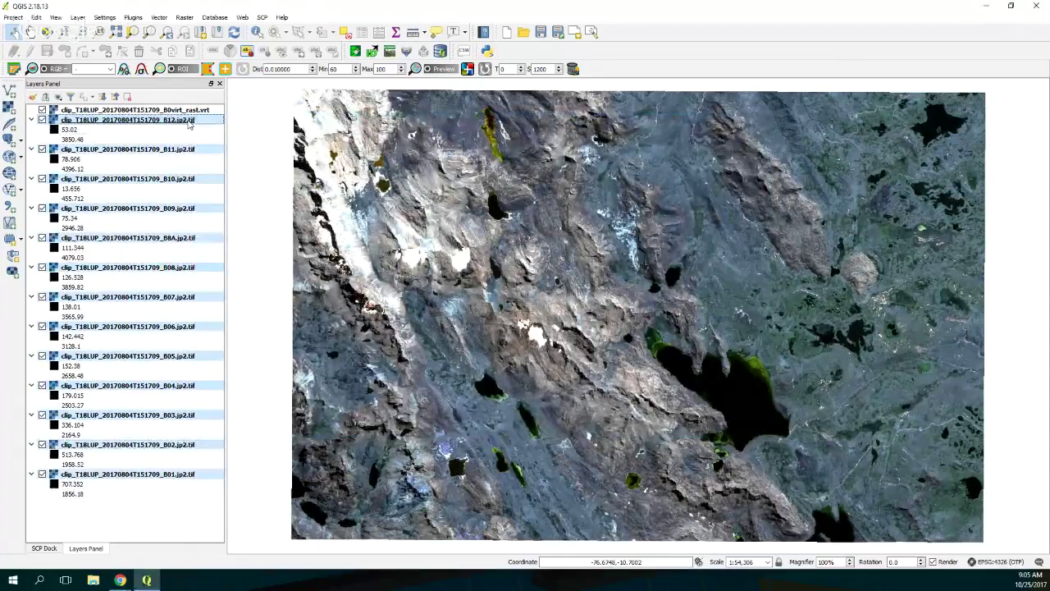
right_click(189, 120)
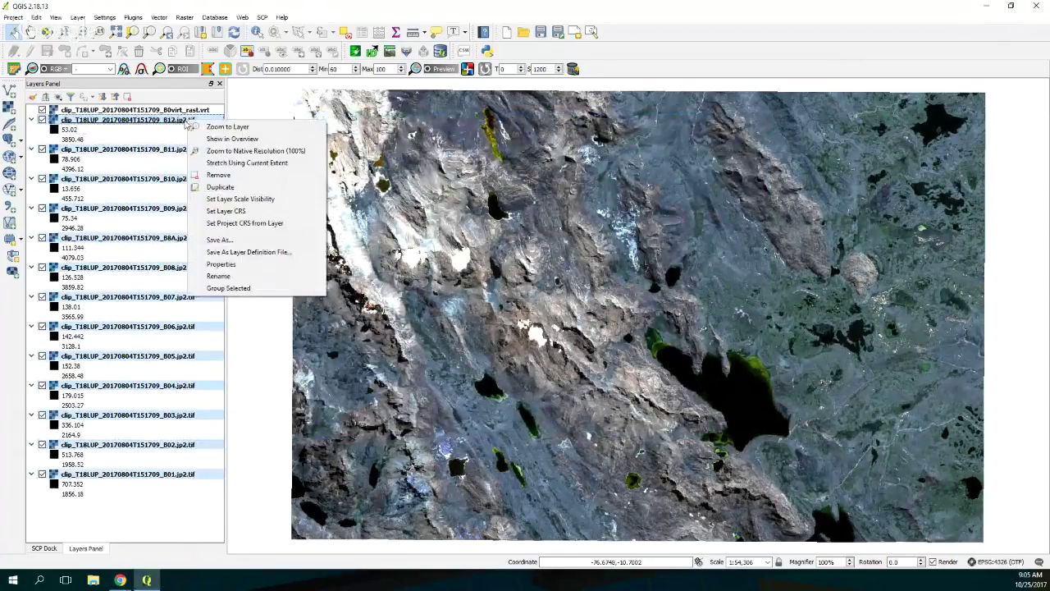
left_click(227, 288)
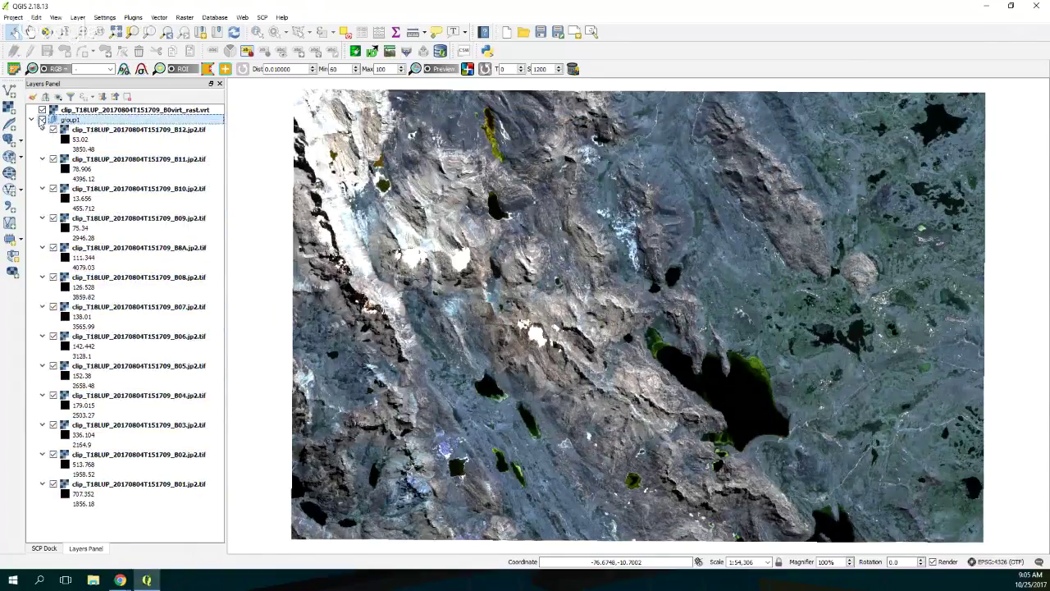
left_click(32, 120)
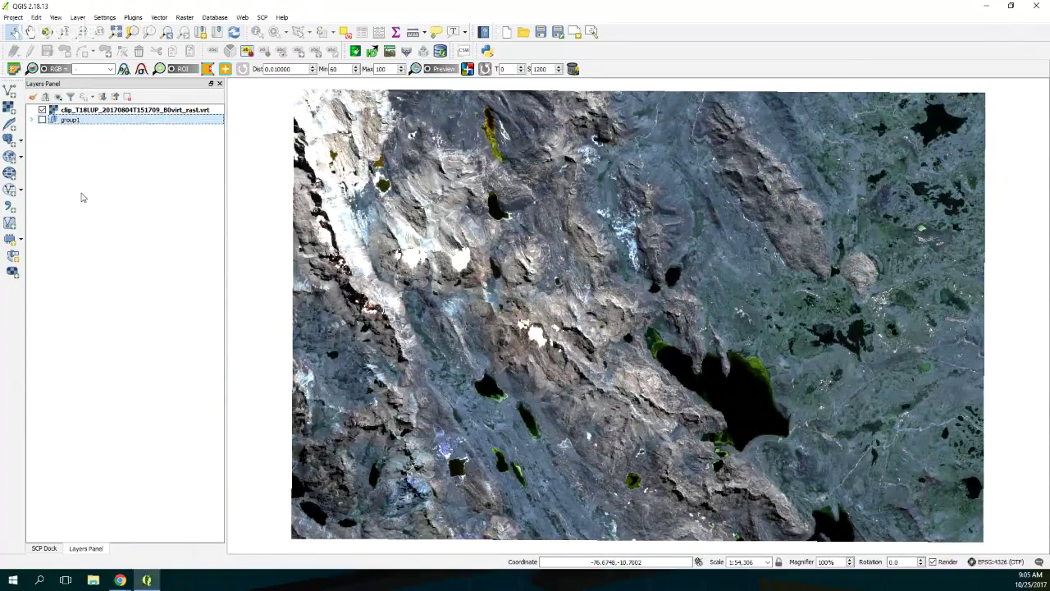
left_click(114, 113)
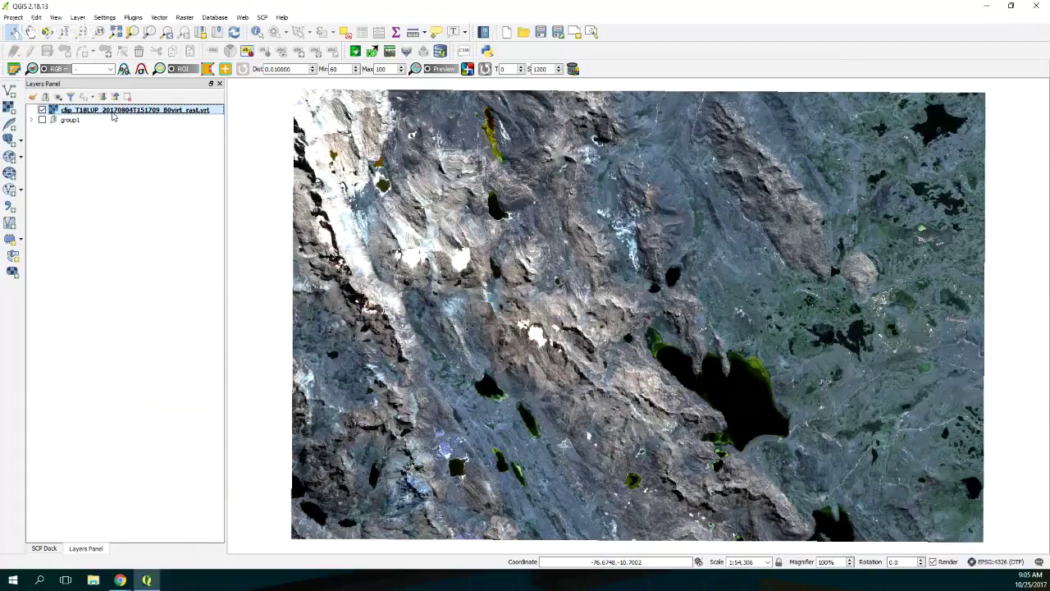
- Show the band set as a 3-2-1 RGB colour composite
left_click(80, 70)
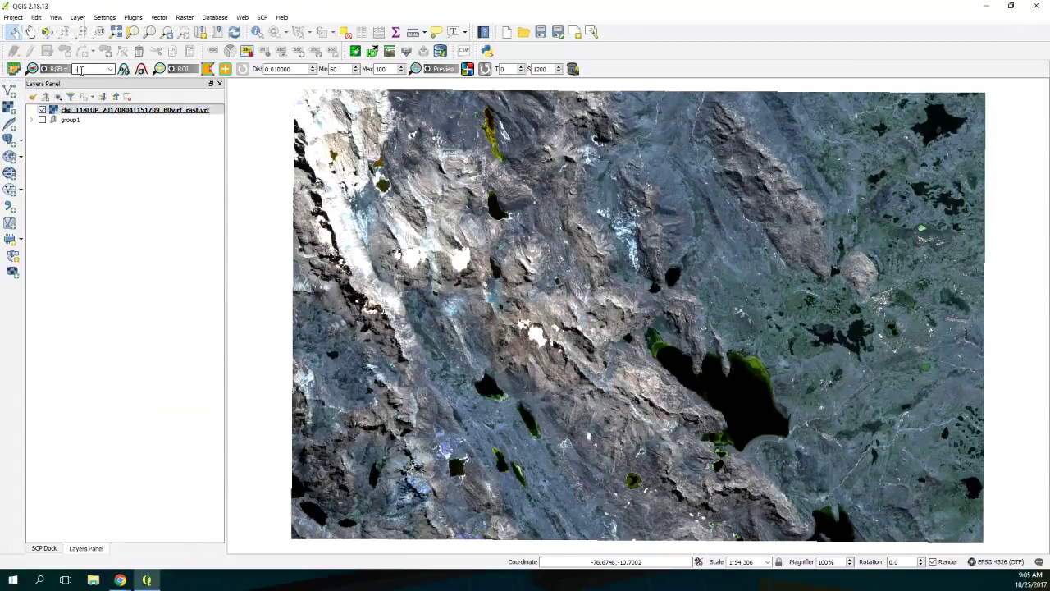
left_click(79, 70)
type("3-2-1")
key("Return")
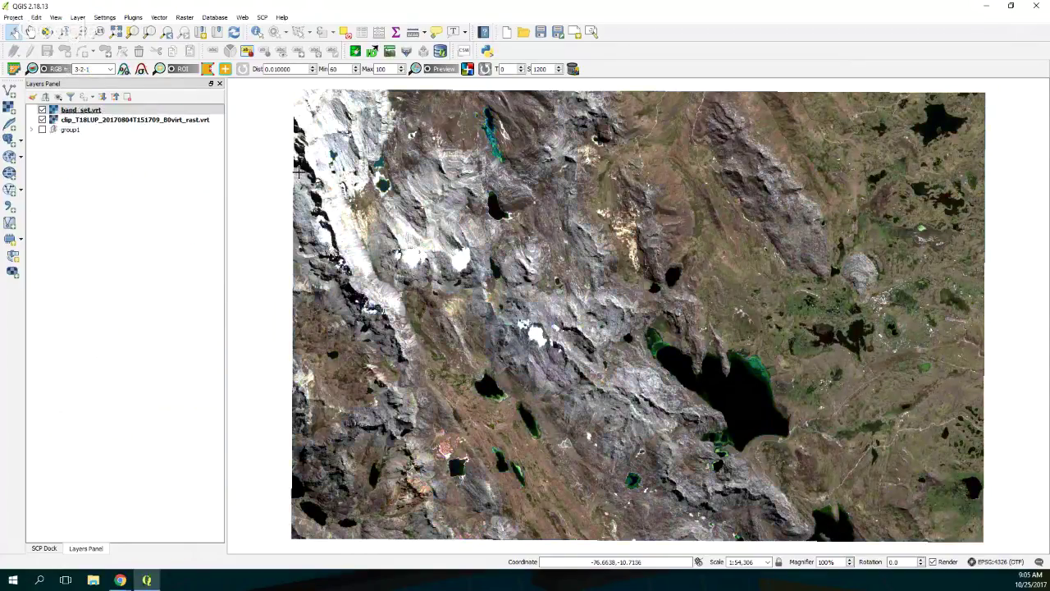
- Draw a four-vertex ROI polygon over the large dark lake
left_click(209, 70)
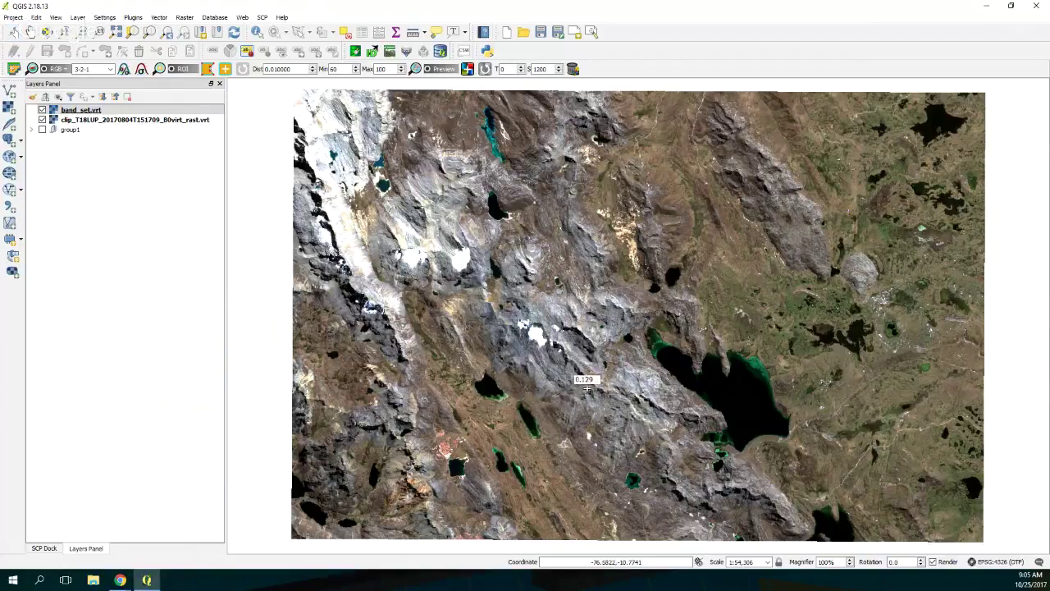
left_click(728, 393)
left_click(741, 421)
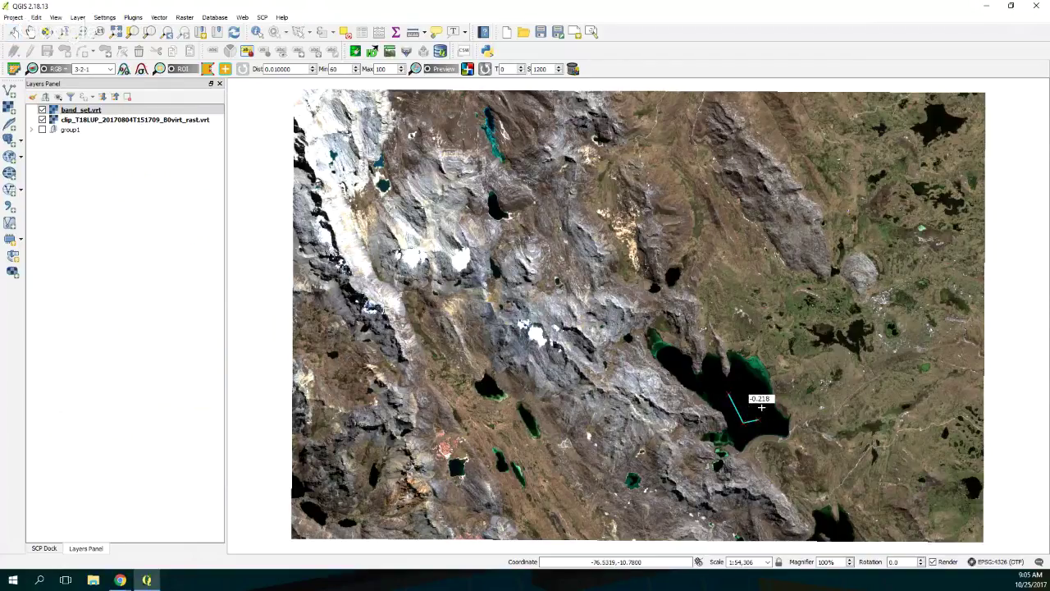
left_click(760, 413)
left_click(759, 396)
right_click(749, 385)
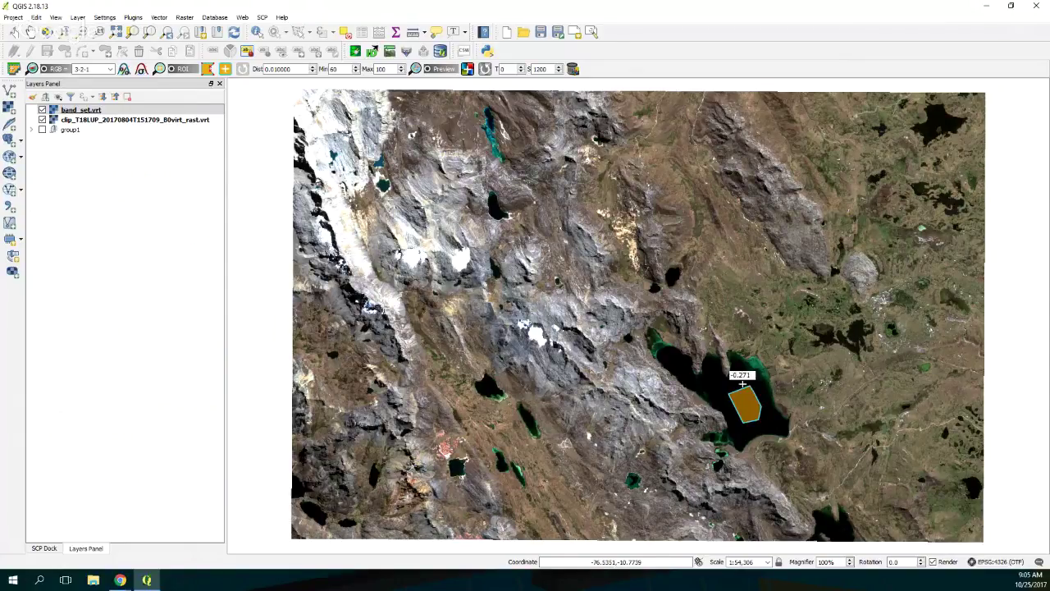
- Show the SCP Dock panel and switch between it and the Layers Panel
right_click(319, 18)
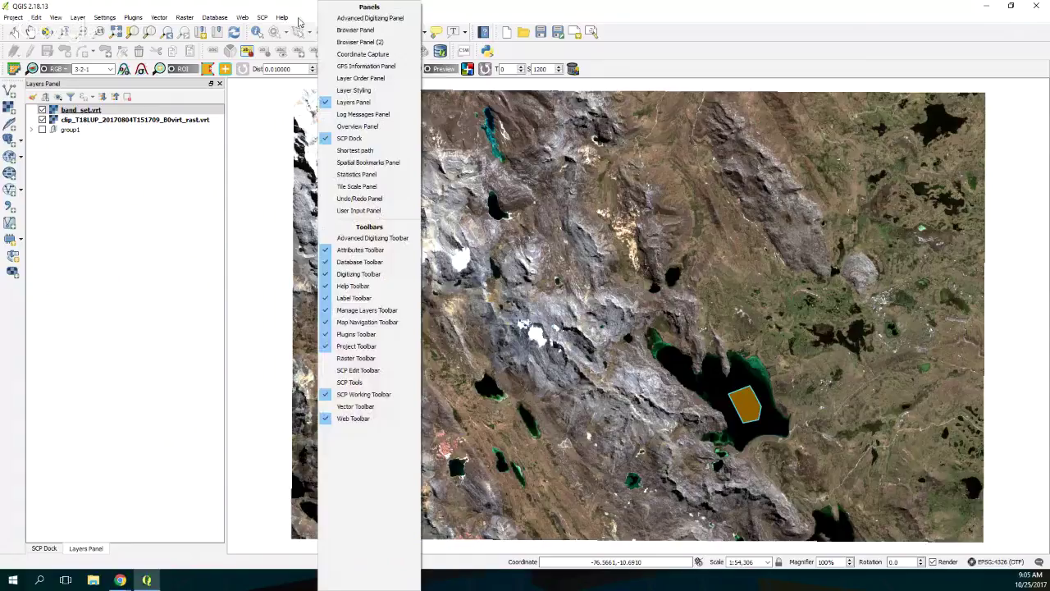
right_click(308, 22)
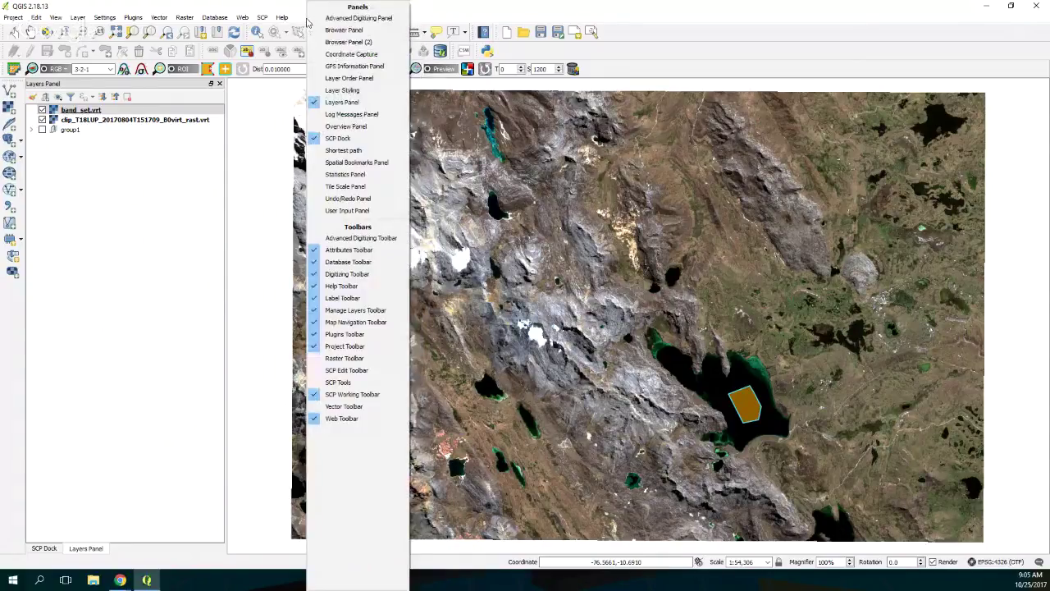
left_click(349, 138)
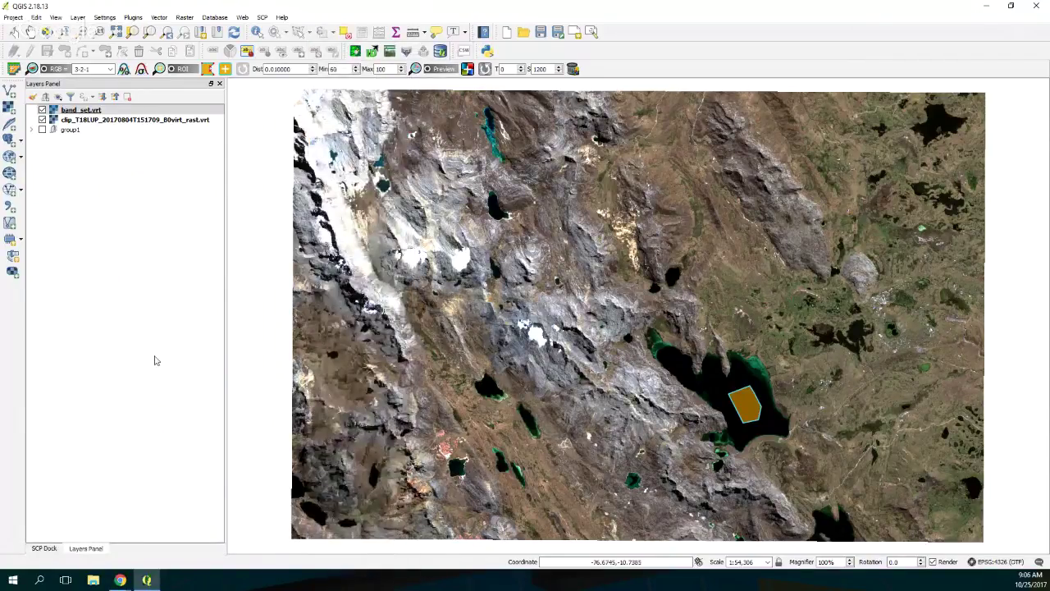
left_click(56, 550)
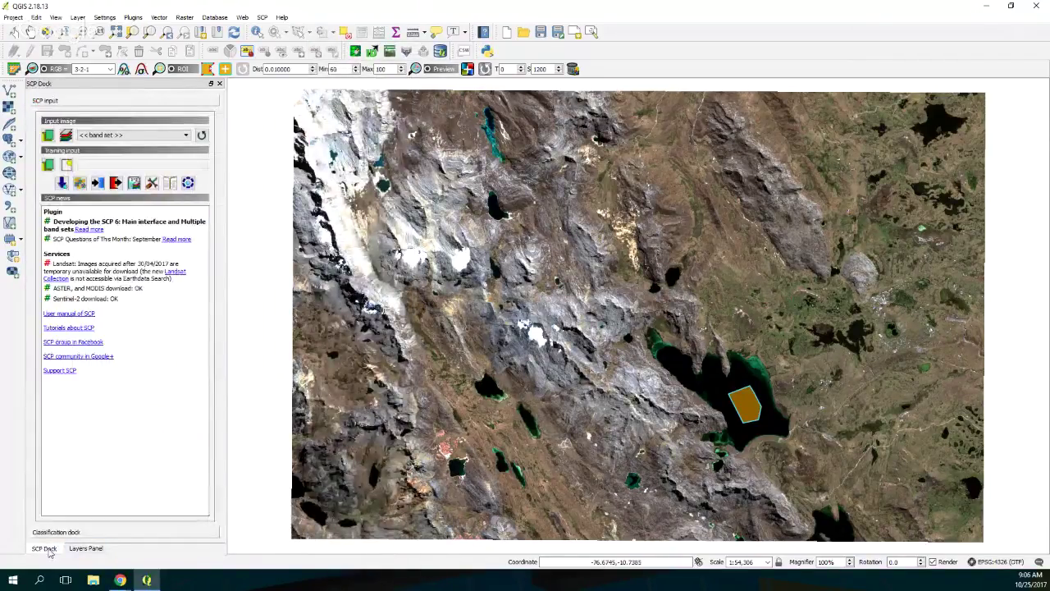
left_click(85, 549)
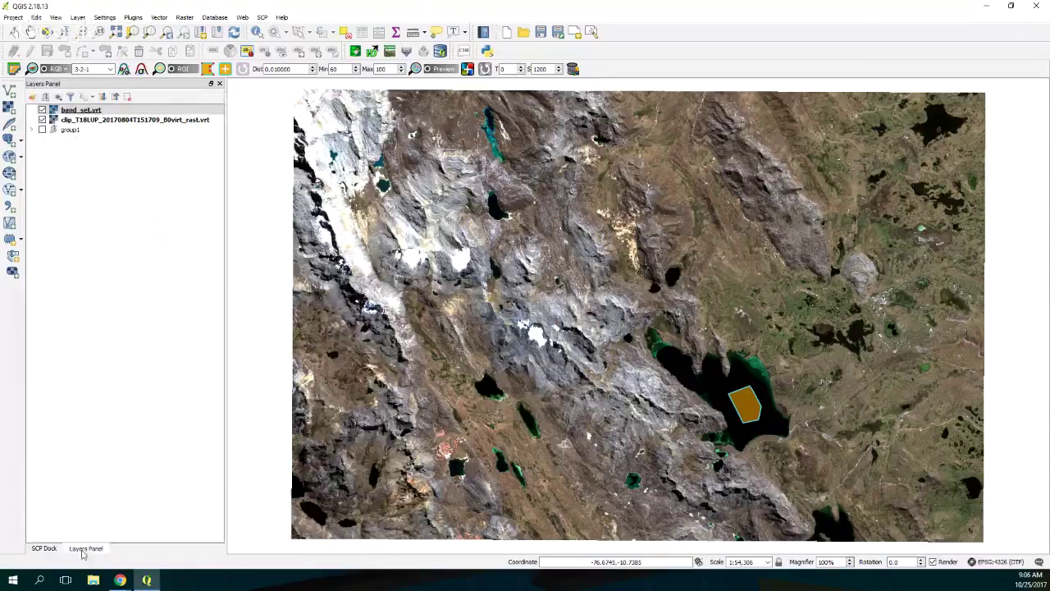
left_click(51, 551)
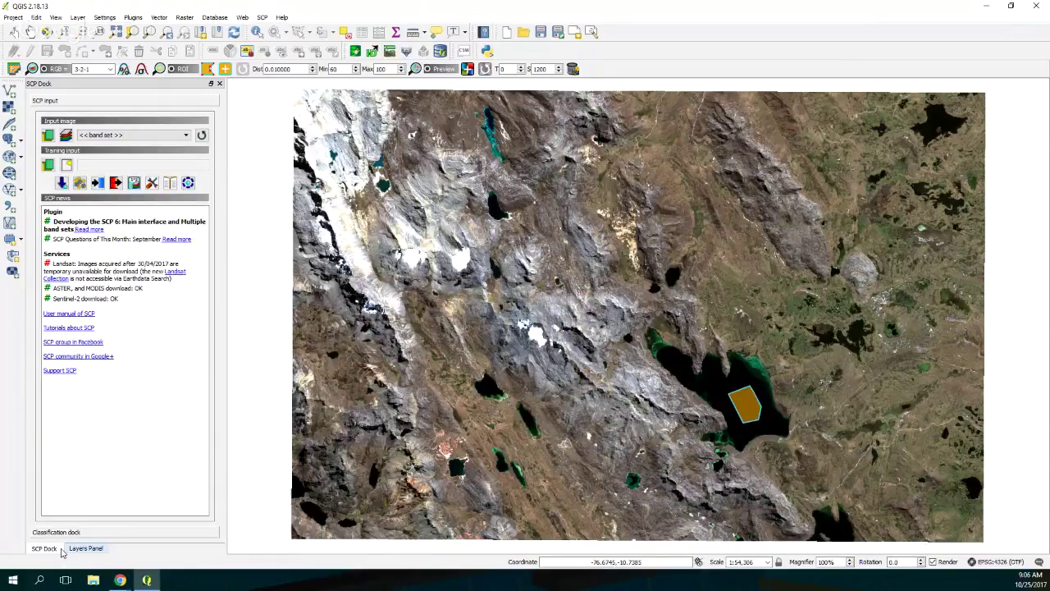
- Re-dock the floating SCP panel into the left column beside the Layers Panel
left_click(219, 83)
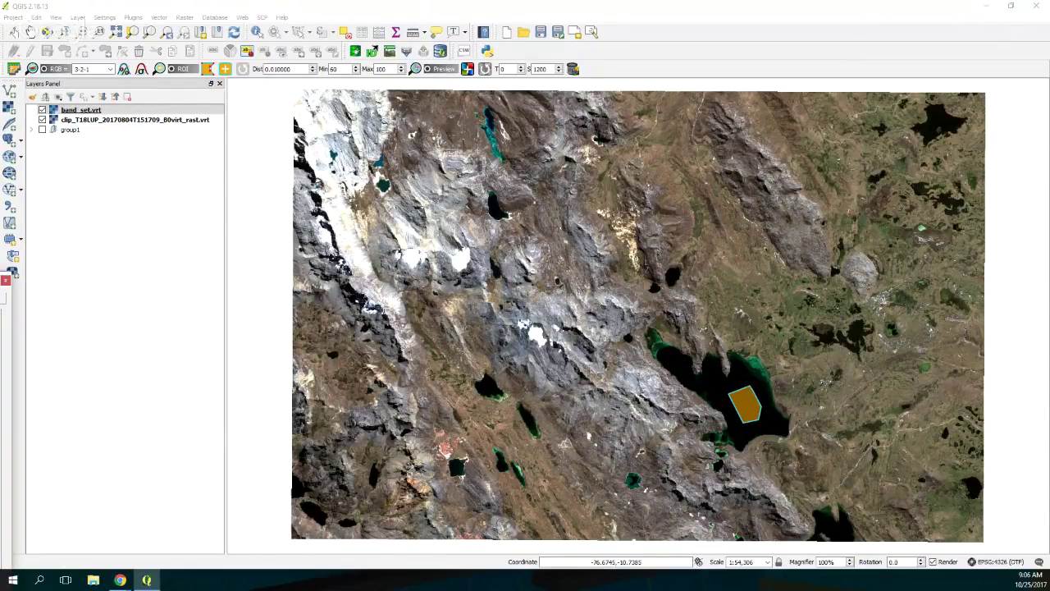
double_click(127, 241)
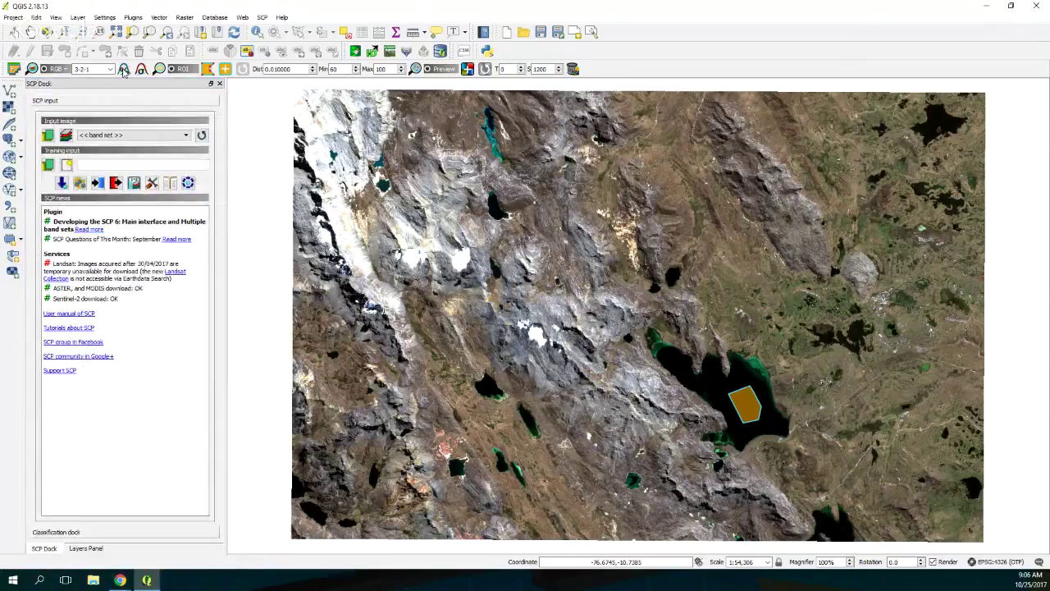
left_click(219, 83)
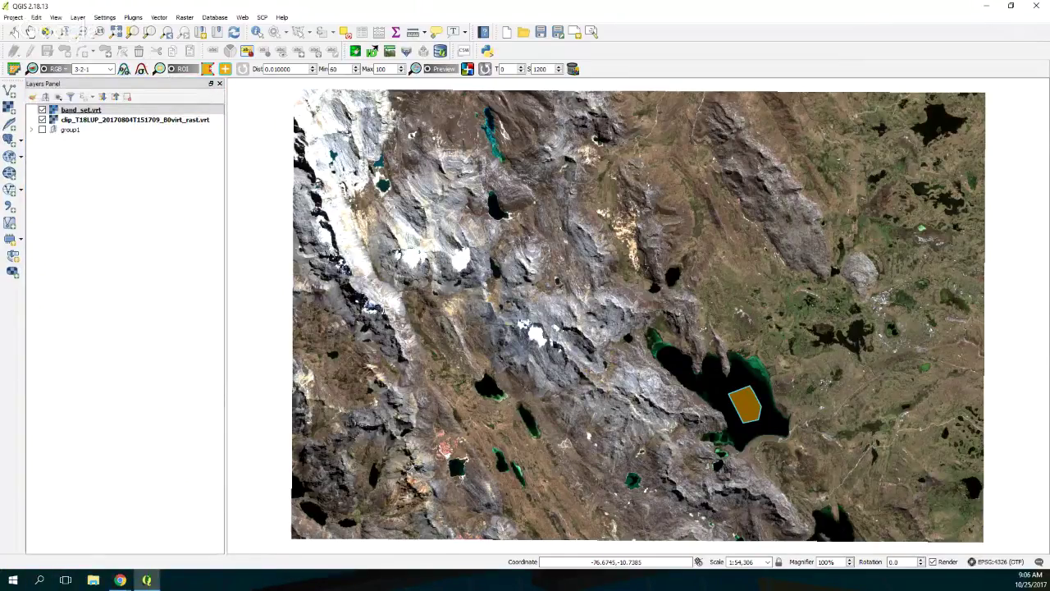
left_click_drag(185, 353, 123, 499)
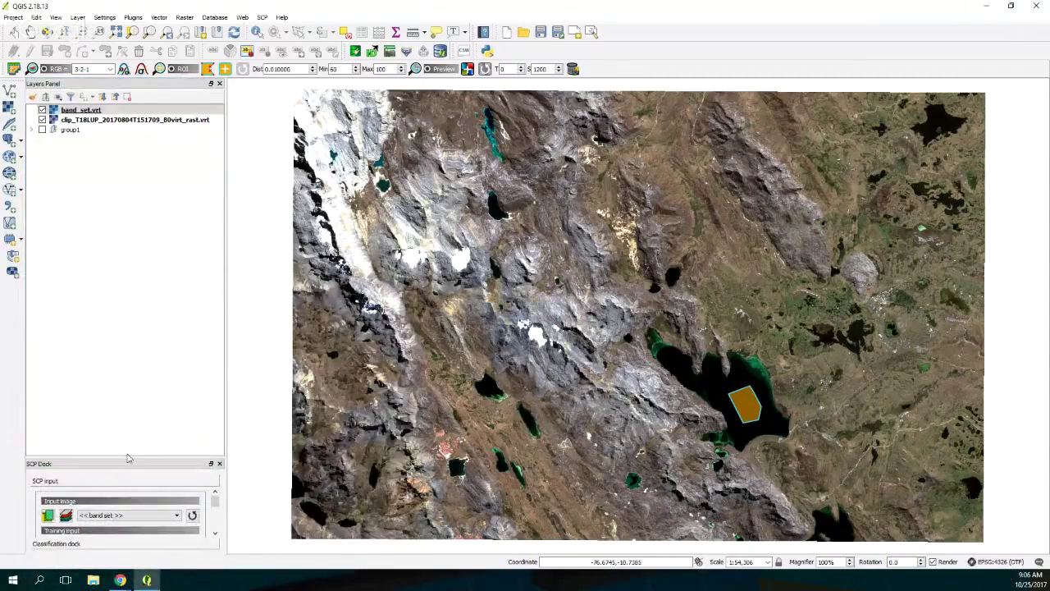
left_click_drag(127, 457, 145, 299)
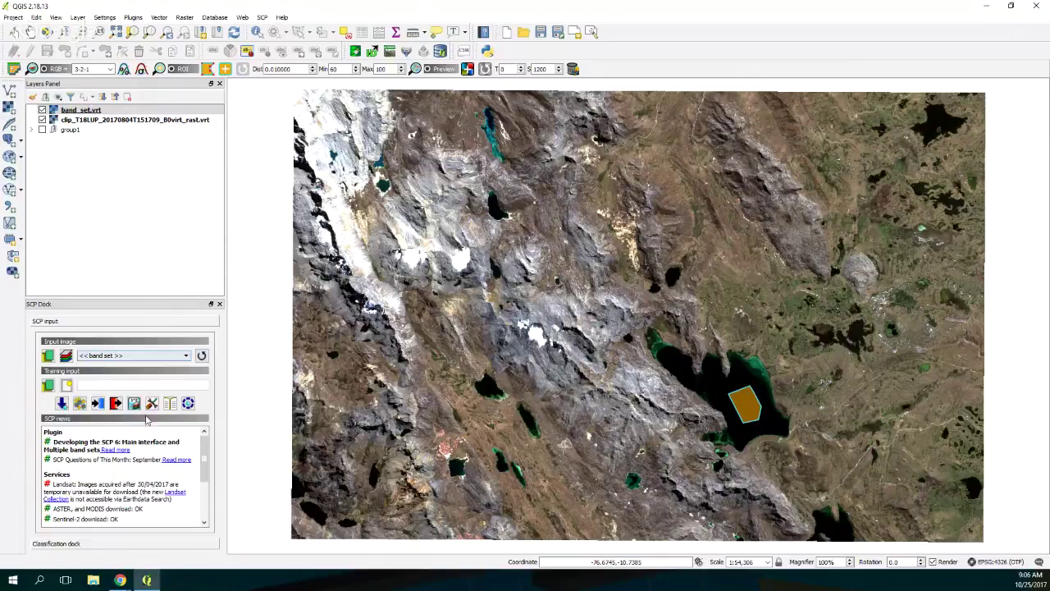
left_click_drag(113, 304, 115, 189)
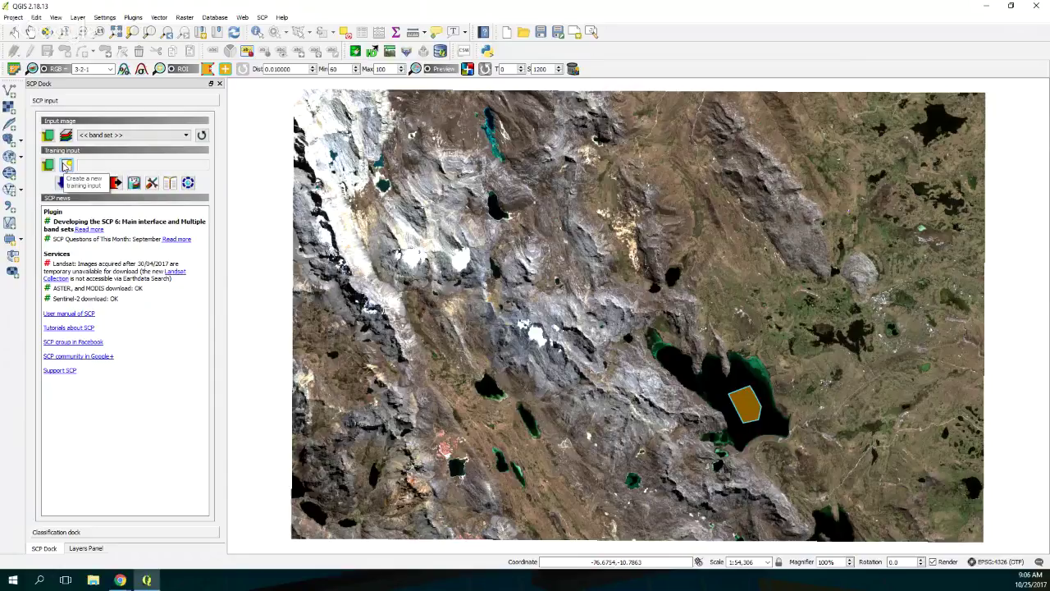
- Create a new training input file named Training in TutorialQGISSentinel\Classification
left_click(67, 165)
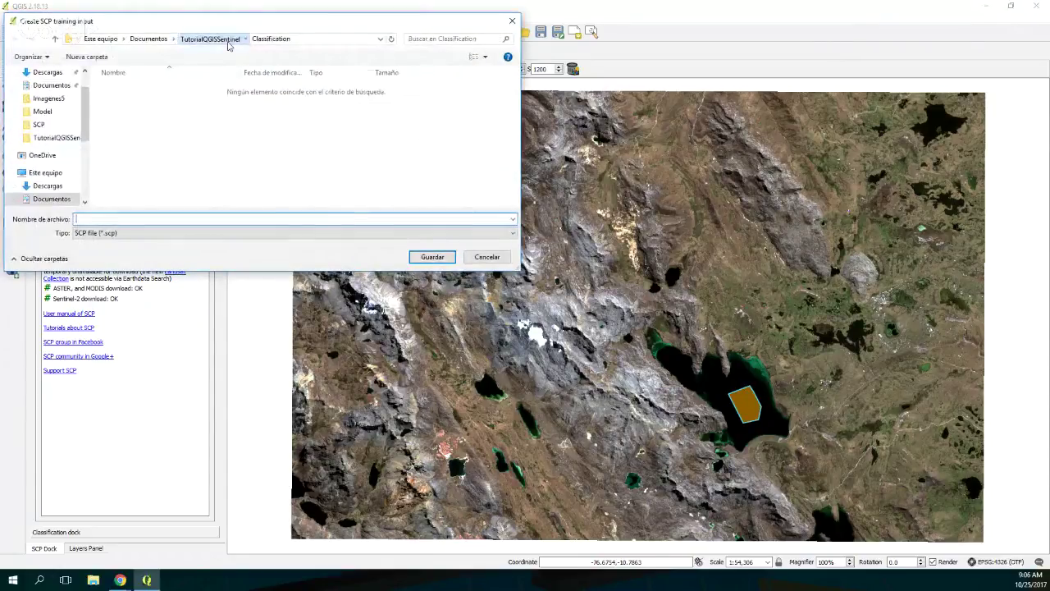
left_click(210, 39)
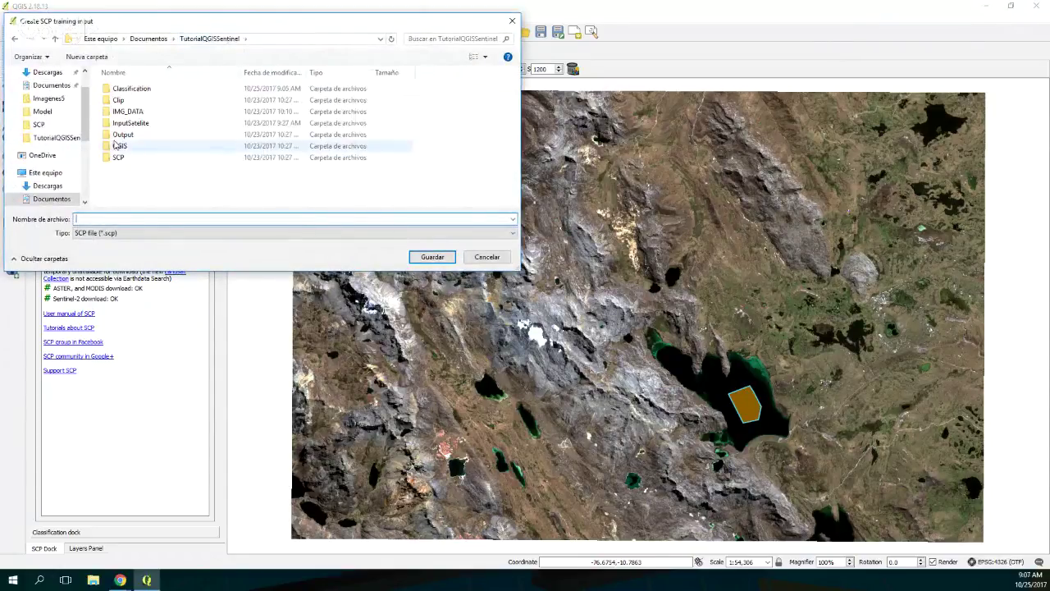
double_click(126, 92)
left_click(101, 219)
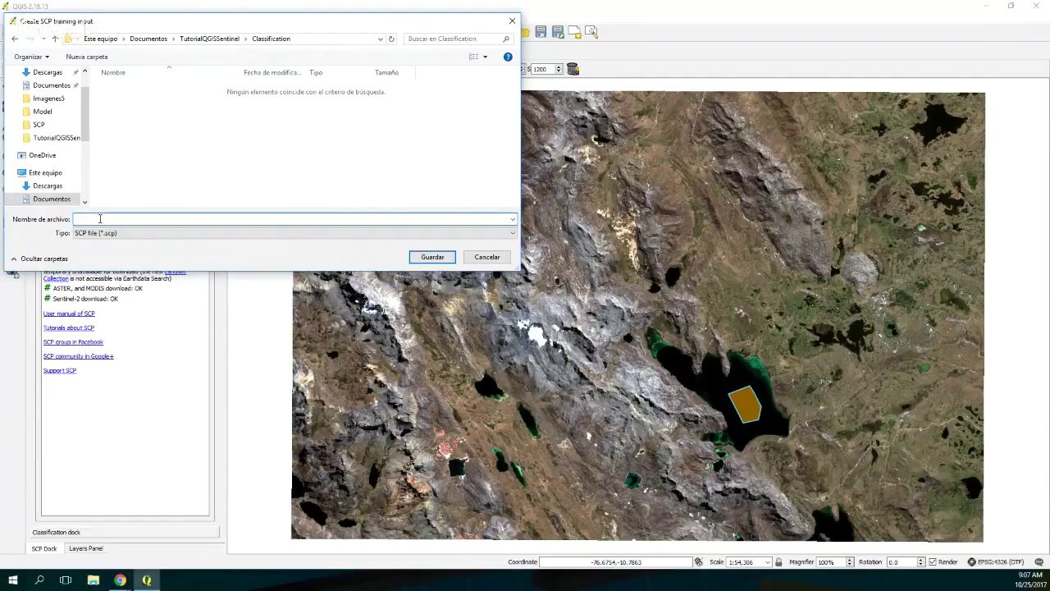
type("Trainin")
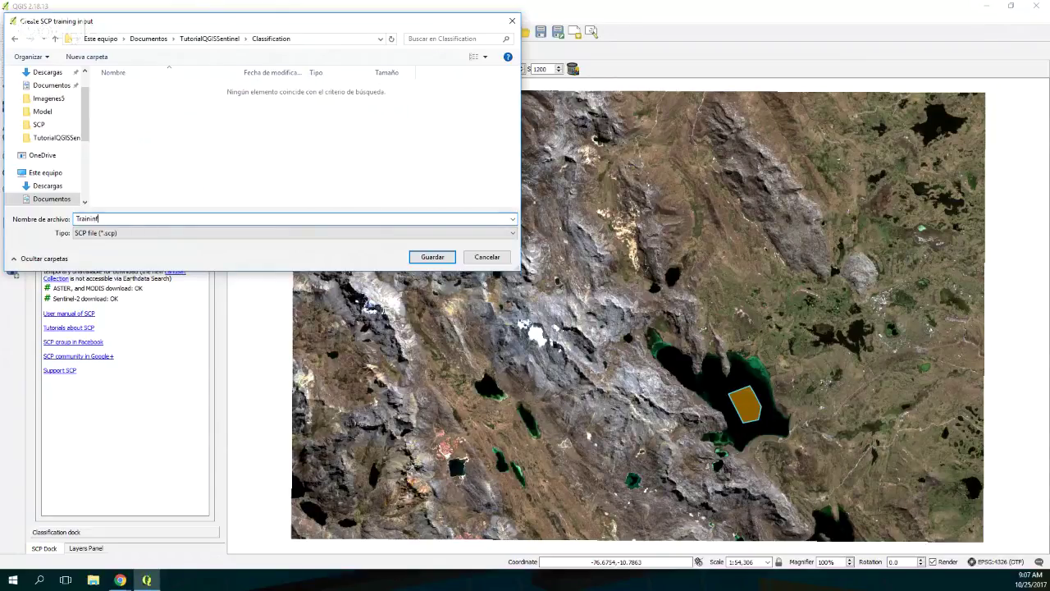
type("g1")
key("Return")
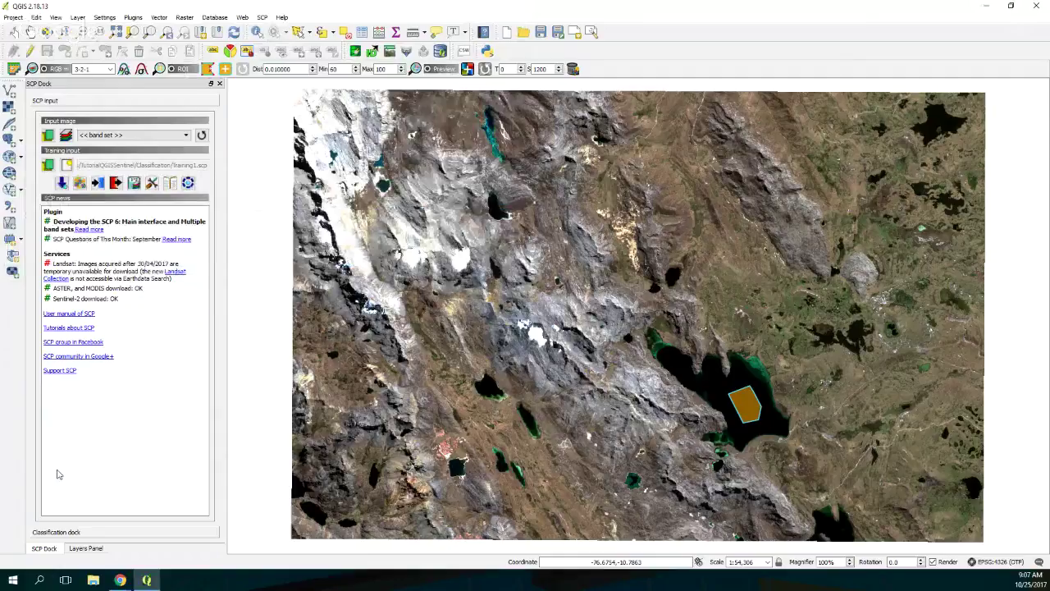
- Save the temporary lake ROI as signature MC 1, class 1 with class info 'Glaciers'
left_click(86, 532)
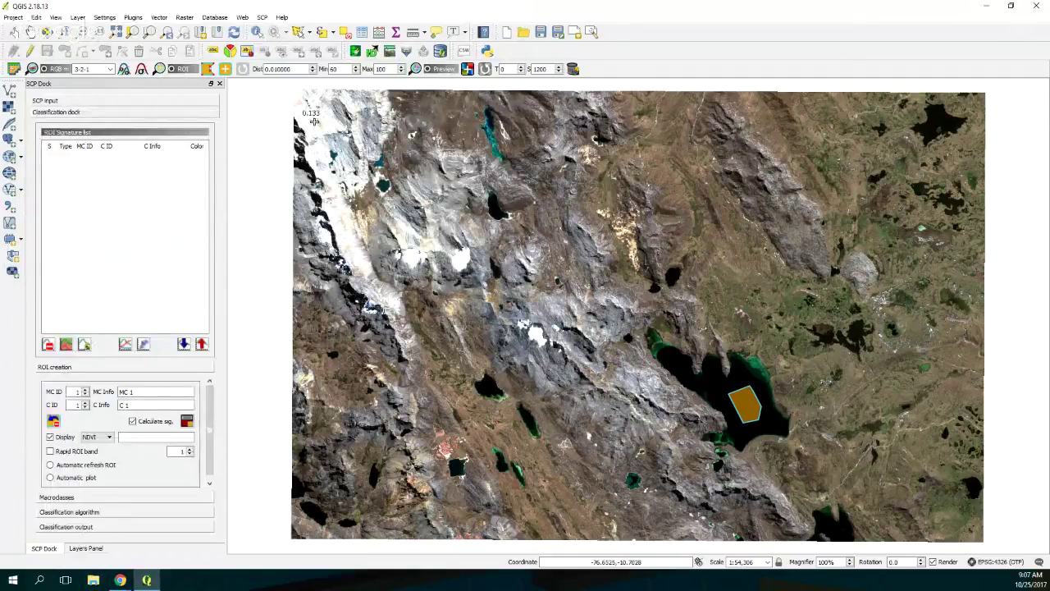
triple_click(151, 393)
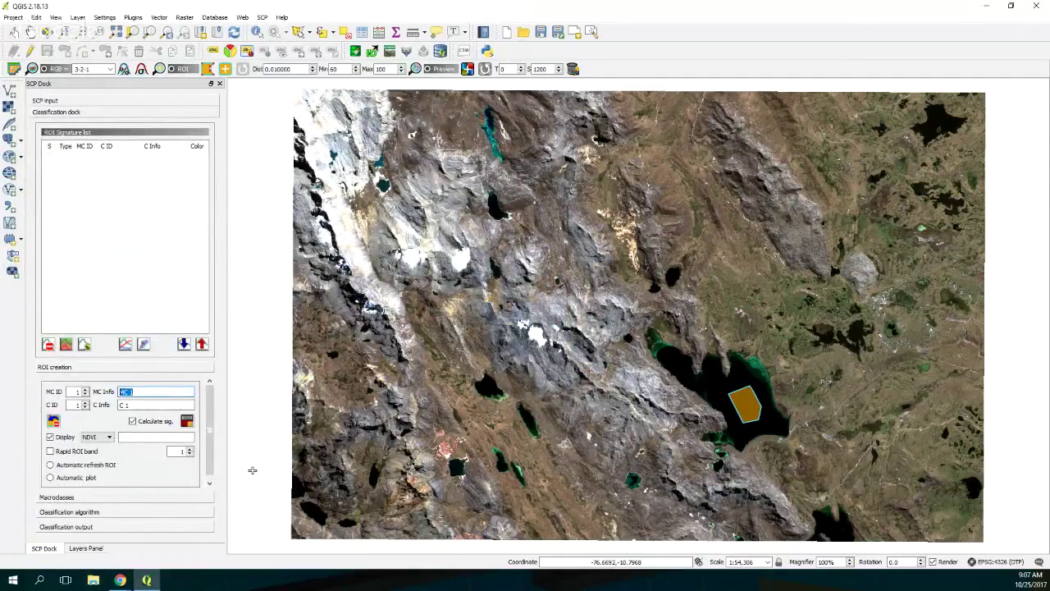
triple_click(143, 404)
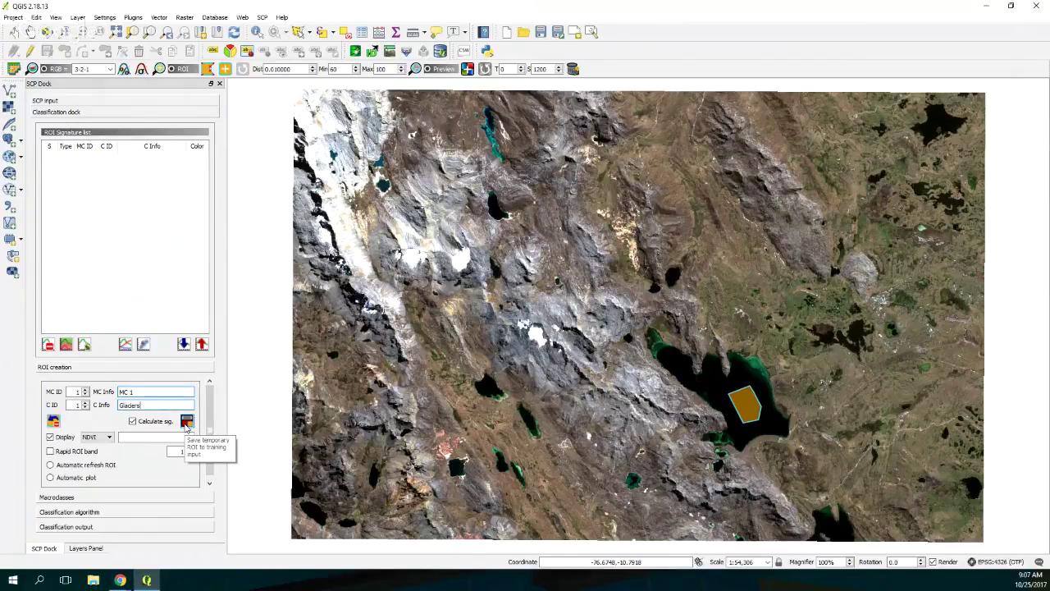
left_click(186, 421)
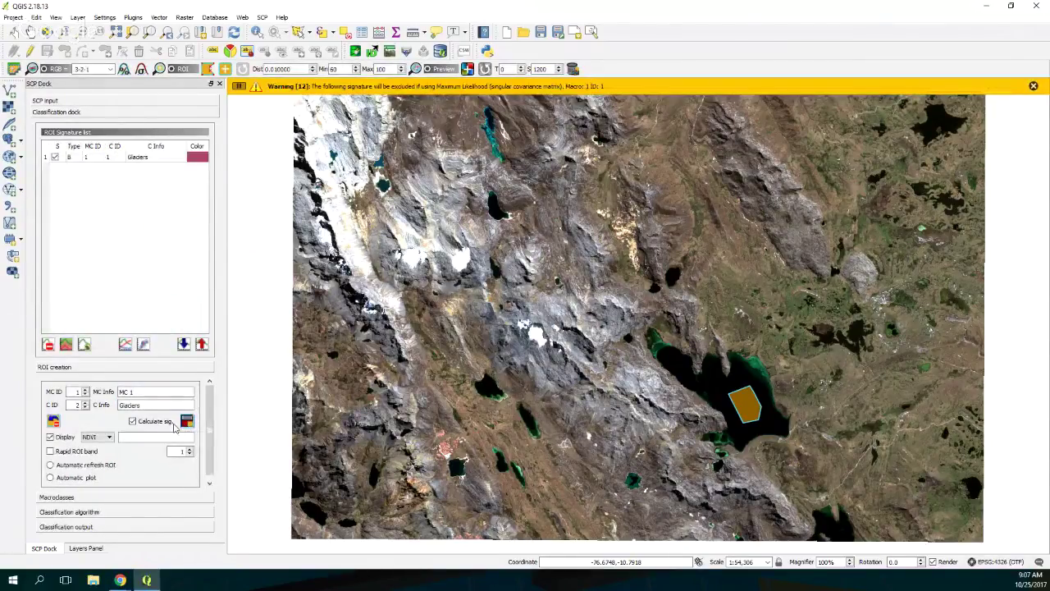
- Zoom into the northwest glacier, delete the Glaciers signature and reset the class ID to 1
left_click(64, 32)
left_click_drag(315, 195, 392, 285)
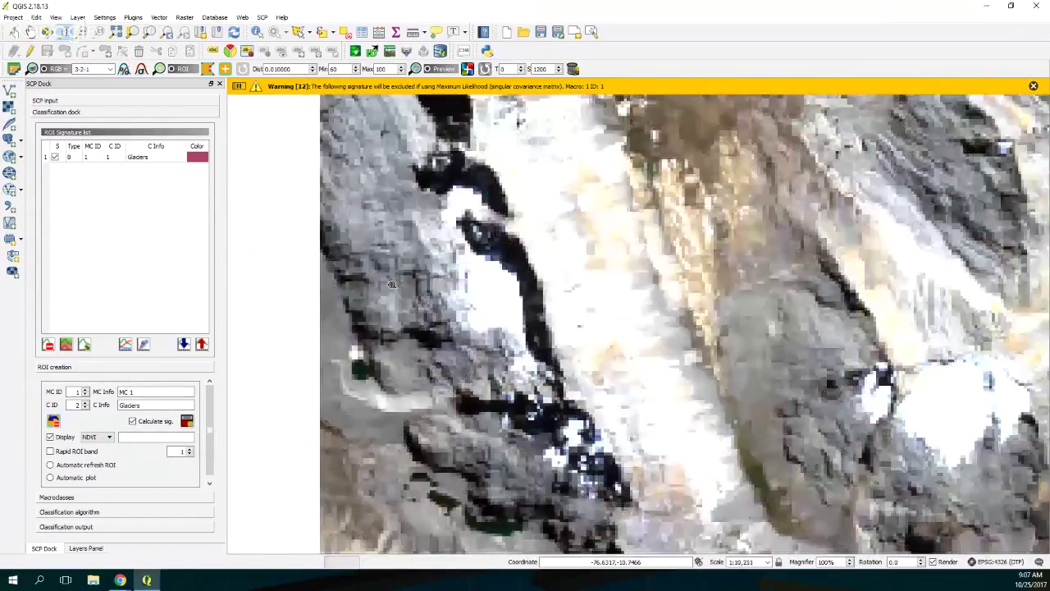
left_click(144, 157)
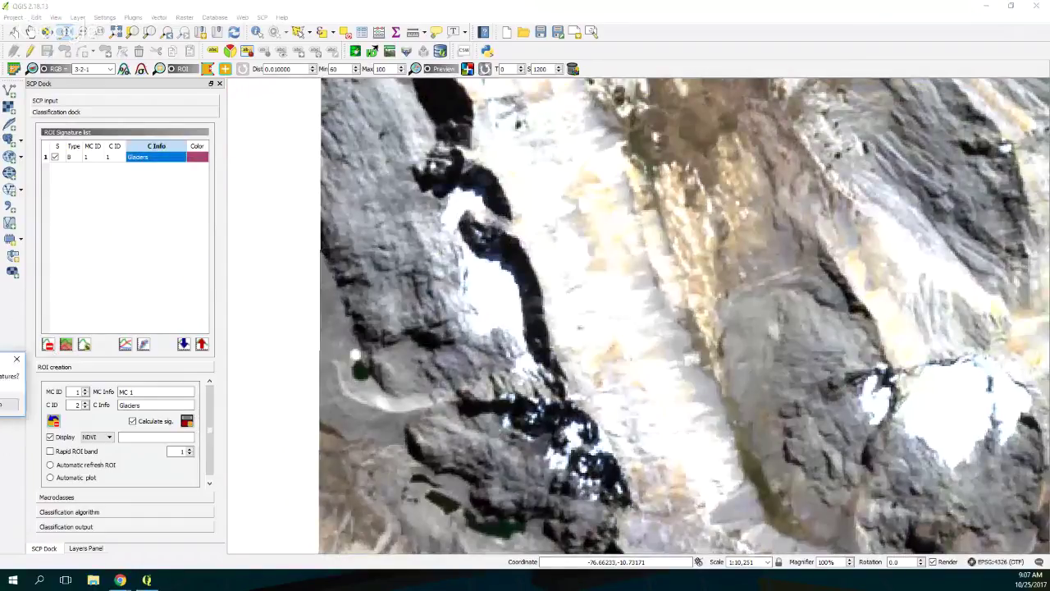
left_click(47, 344)
left_click(447, 236)
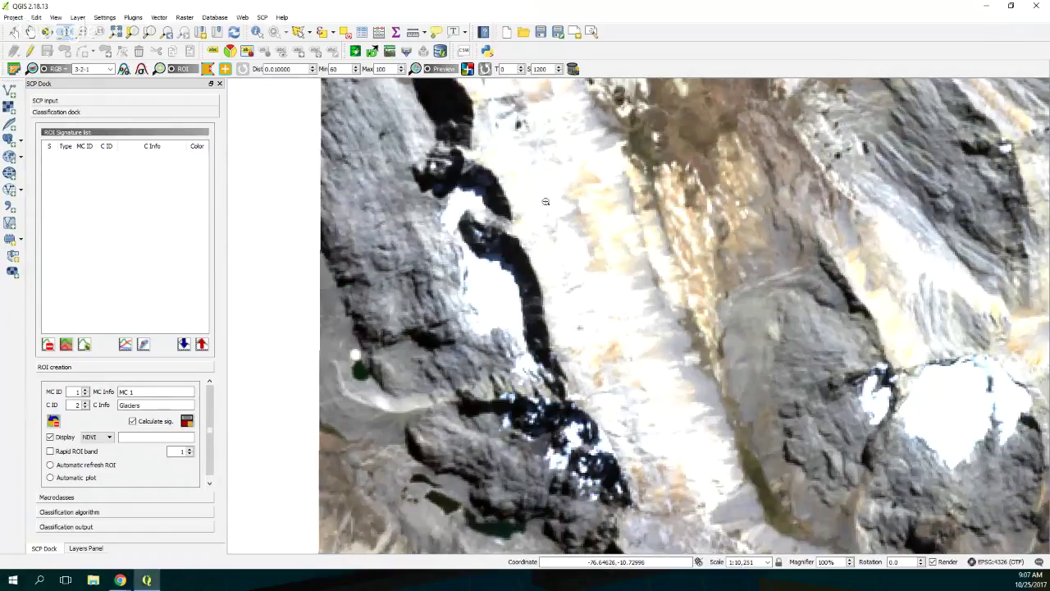
left_click(84, 408)
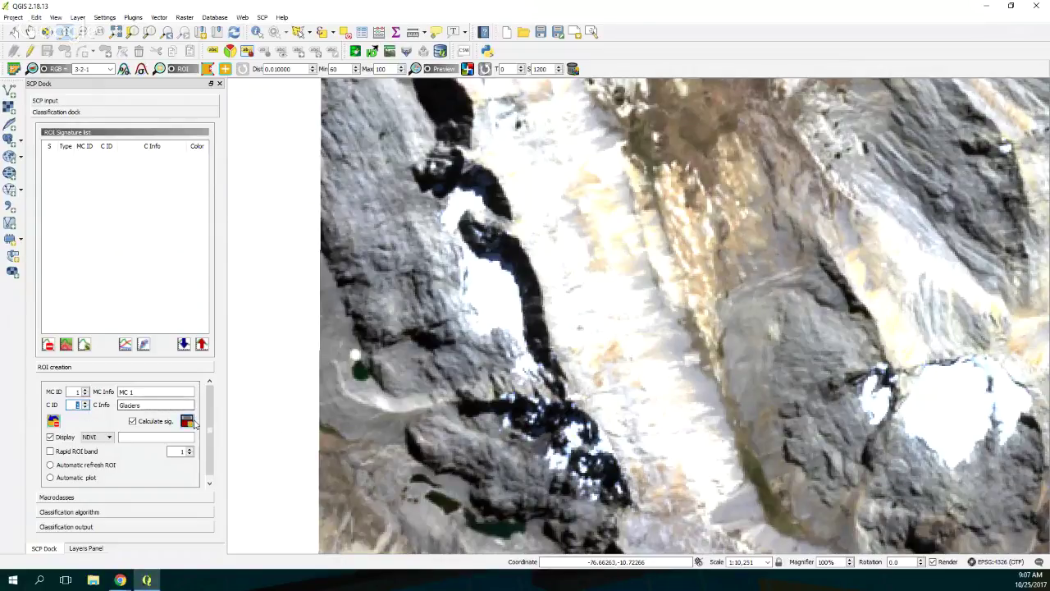
left_click(79, 392)
- Draw an ROI polygon over the glacier ice and save it as the Glaciers signature
left_click(534, 240)
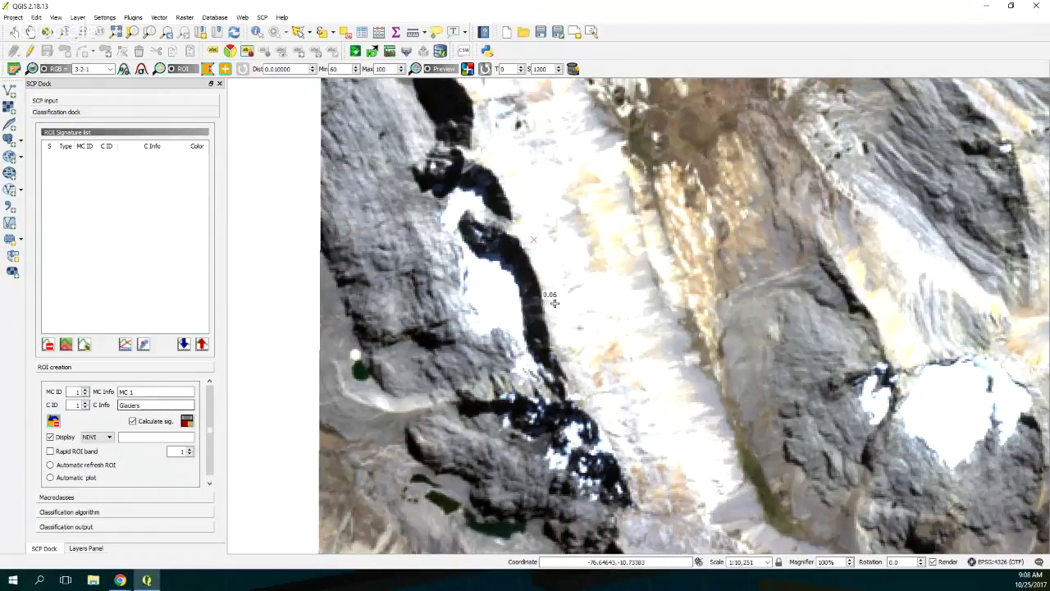
left_click(559, 320)
left_click(597, 327)
right_click(573, 241)
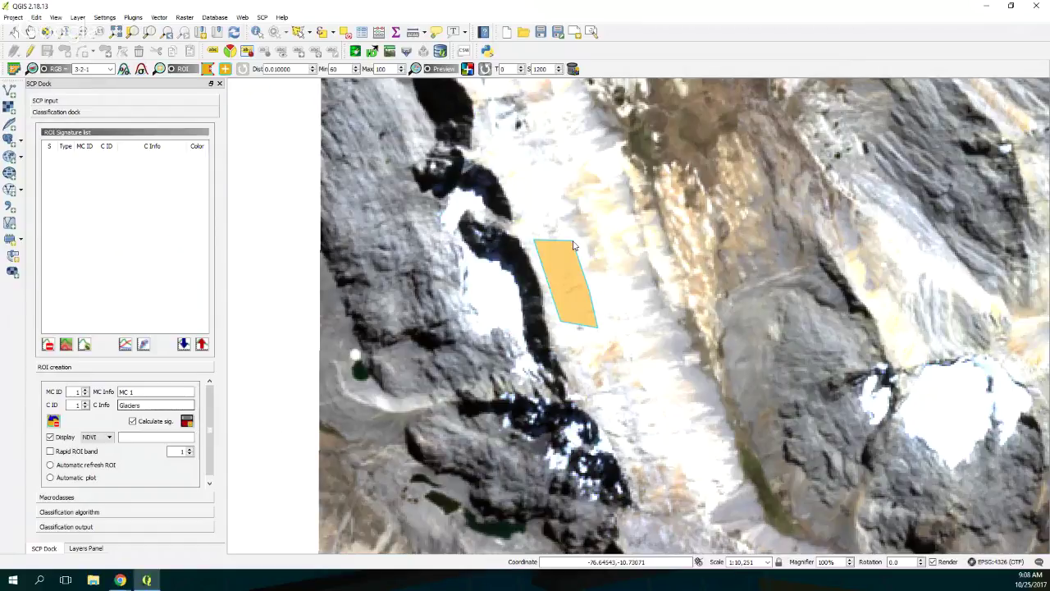
left_click(186, 420)
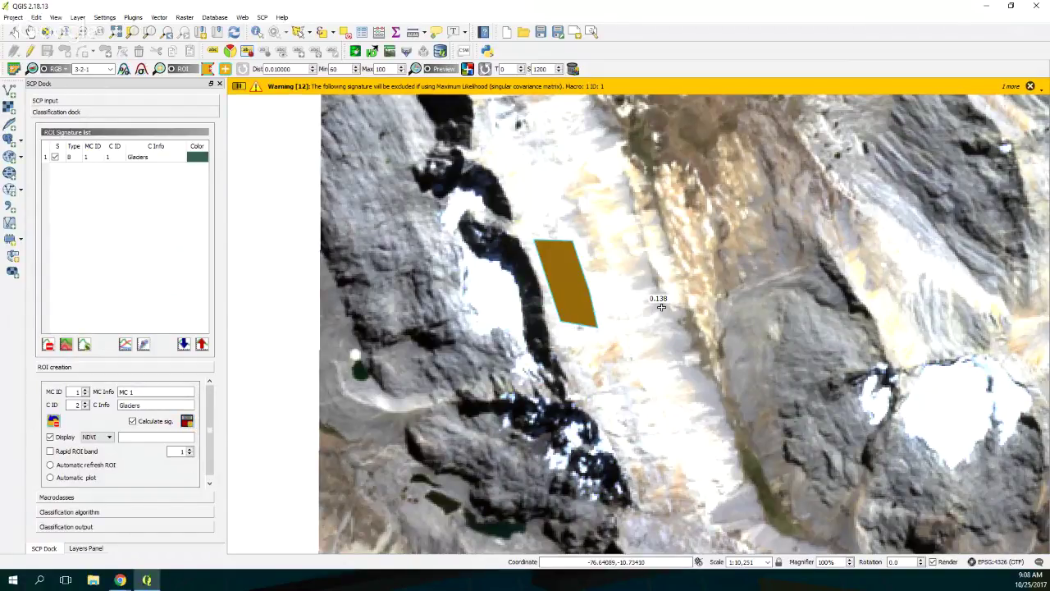
scroll(662, 307, "down", 1)
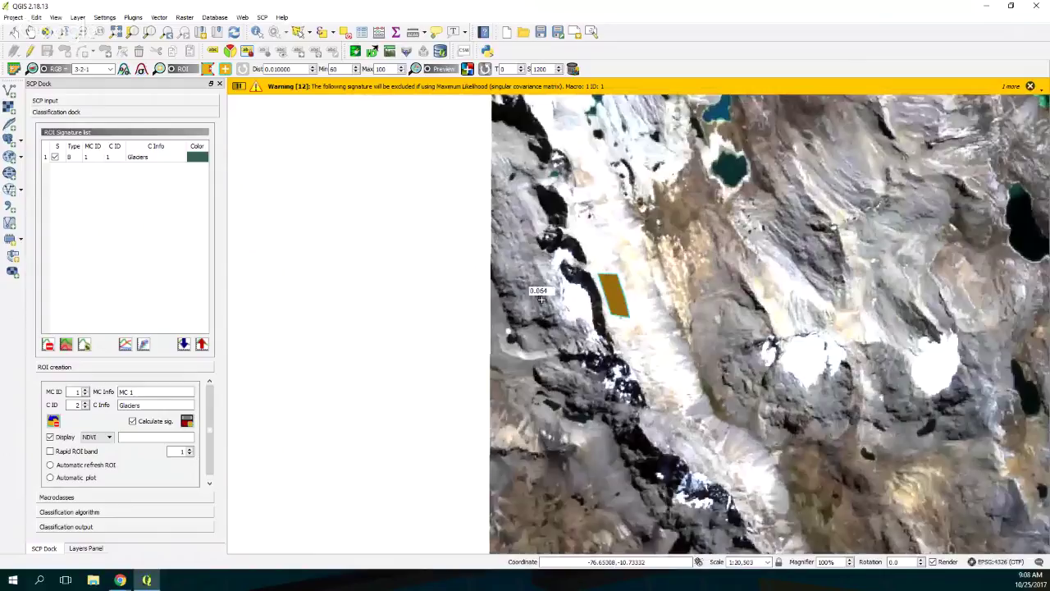
- Pan the lakes into view and draw an ROI polygon inside the large lake
scroll(542, 299, "down", 1)
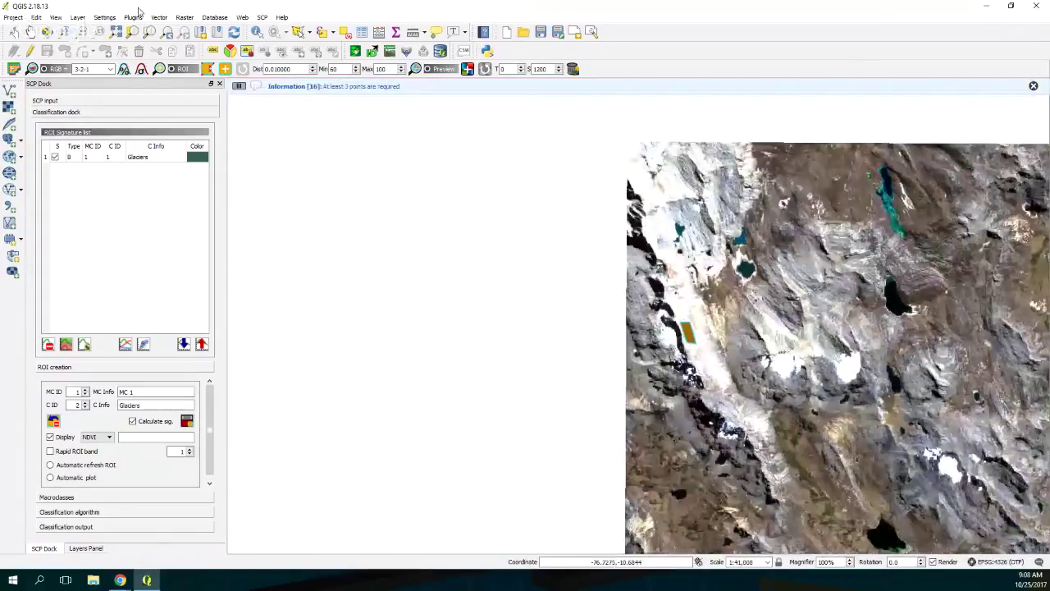
left_click(29, 31)
left_click_drag(793, 495, 393, 335)
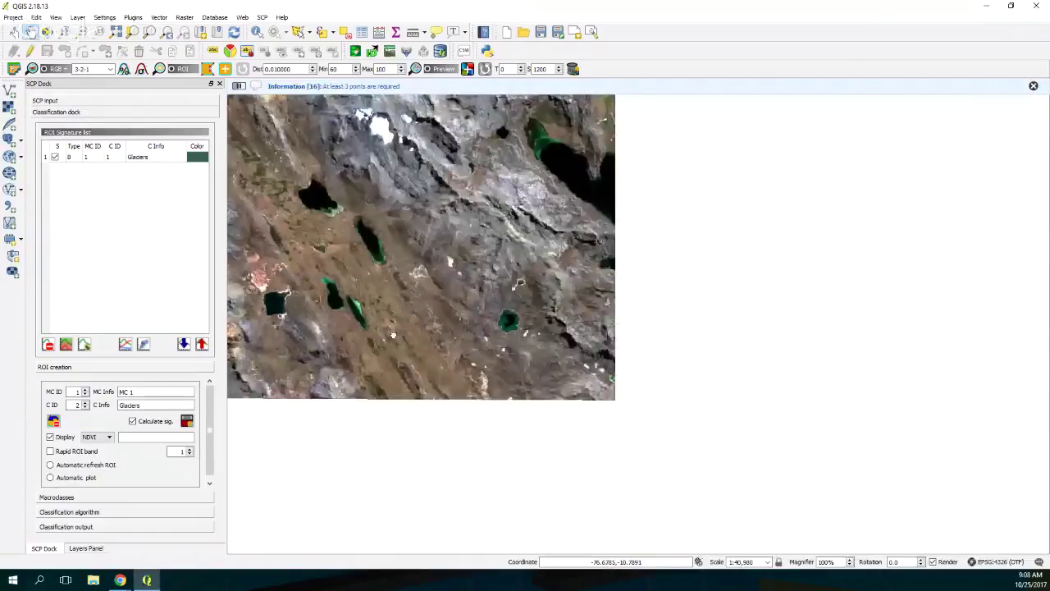
scroll(650, 227, "up", 2)
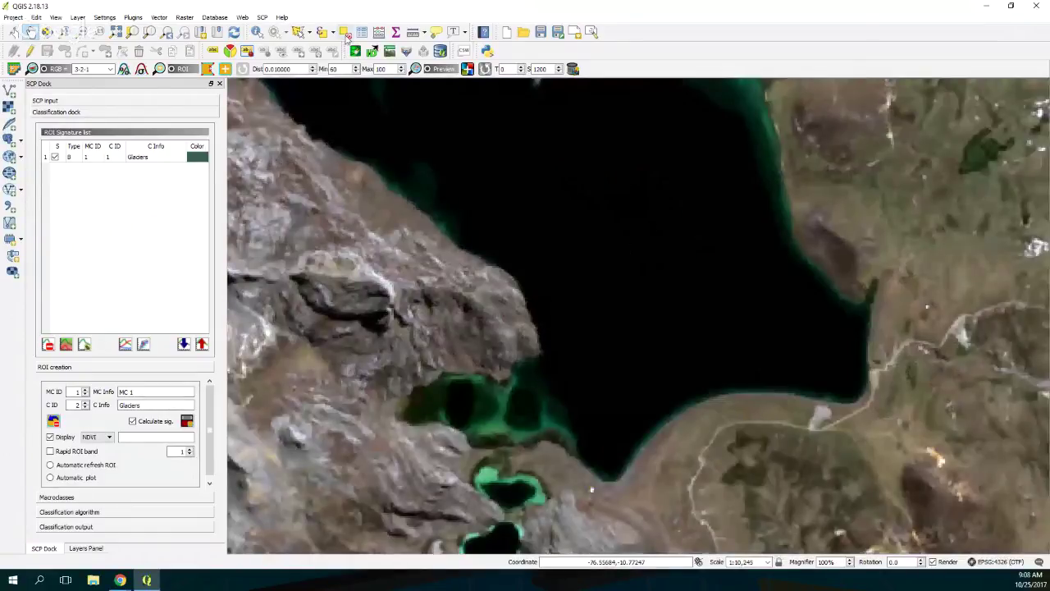
left_click(227, 70)
left_click(611, 203)
left_click(685, 289)
right_click(699, 205)
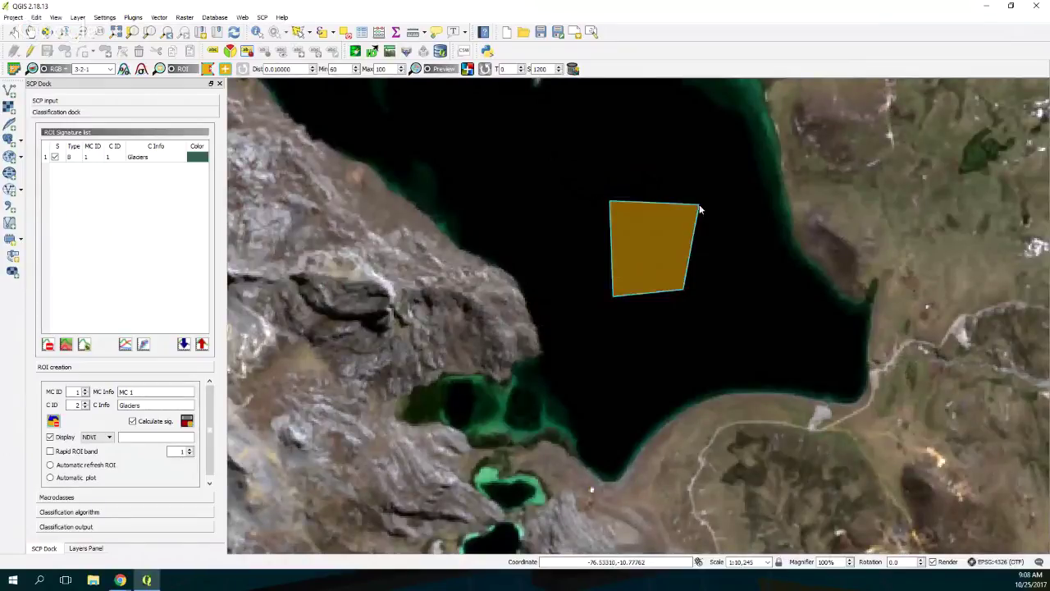
- Set the class info to 'Lakes' and save the lake ROI as class 2
left_click(141, 404)
double_click(141, 405)
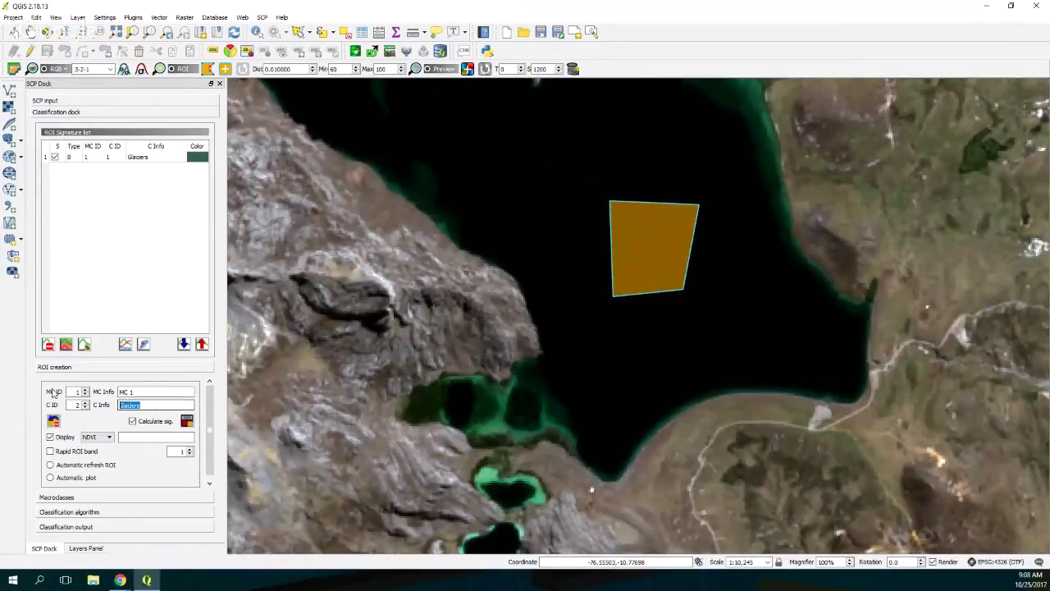
type("Lakes")
left_click(188, 422)
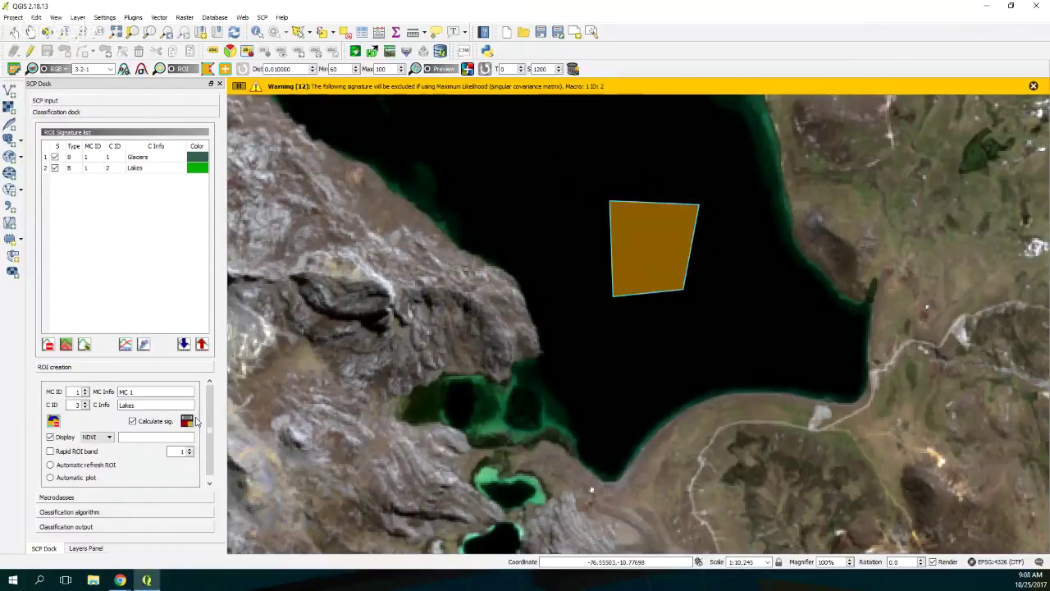
- Draw a four-corner ROI on the grassland east of the lake and save it as class 3 'Soil'
scroll(440, 339, "down", 2)
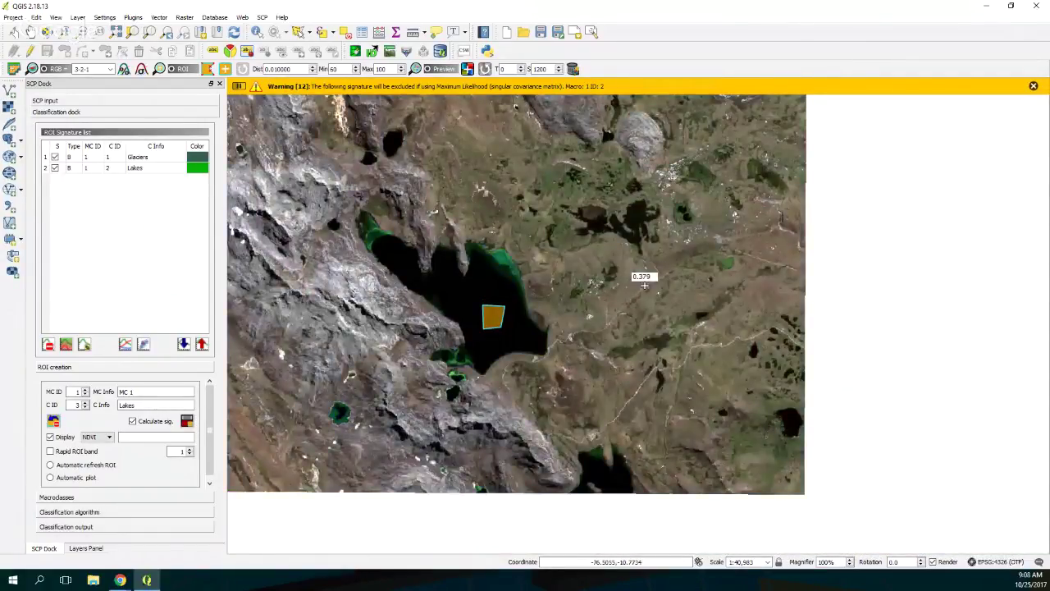
left_click(637, 284)
left_click(636, 302)
left_click(653, 306)
left_click(673, 297)
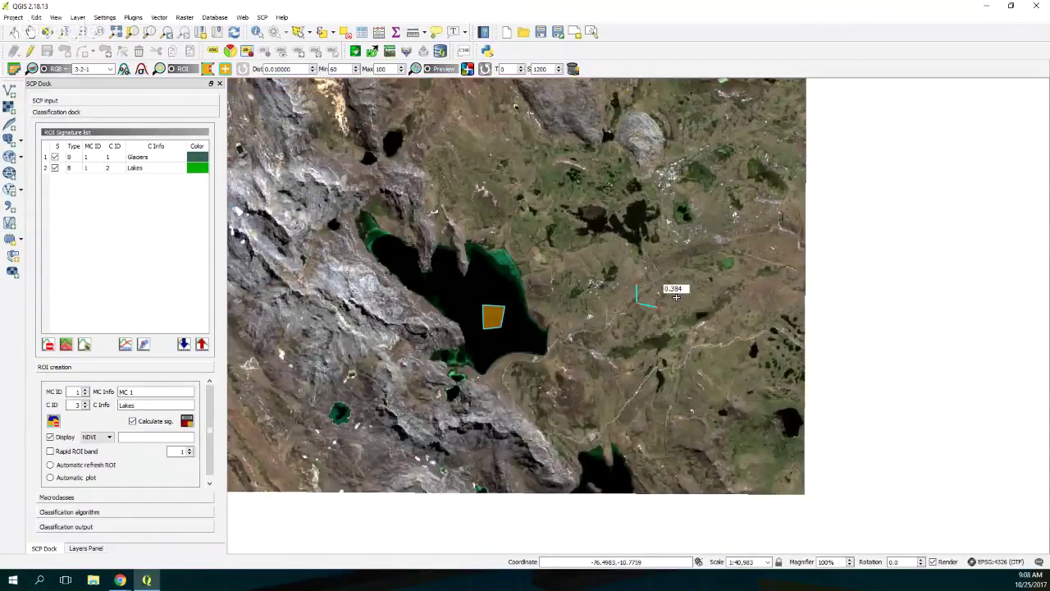
right_click(674, 273)
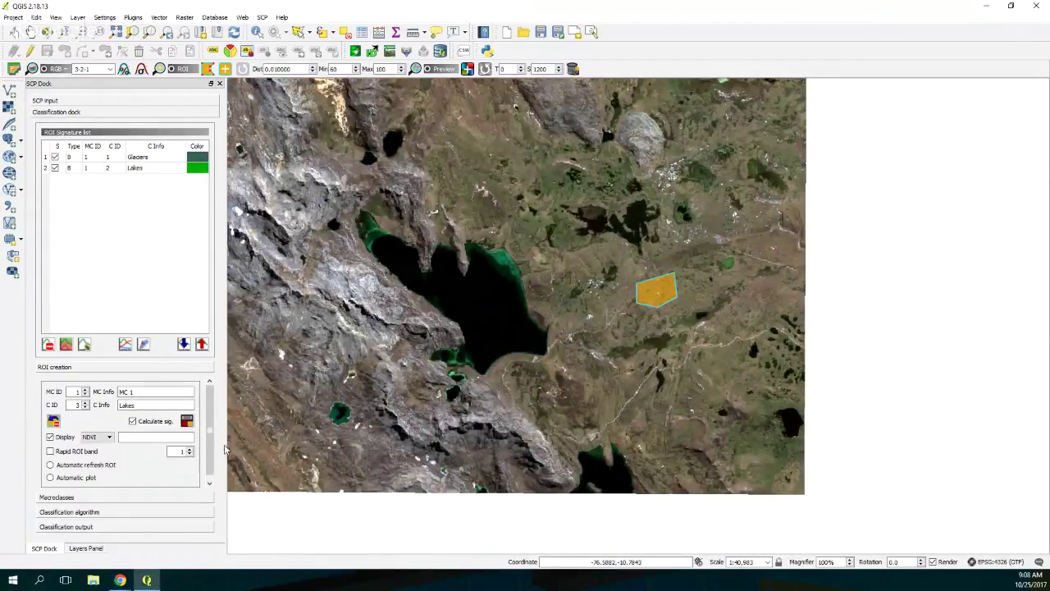
double_click(131, 404)
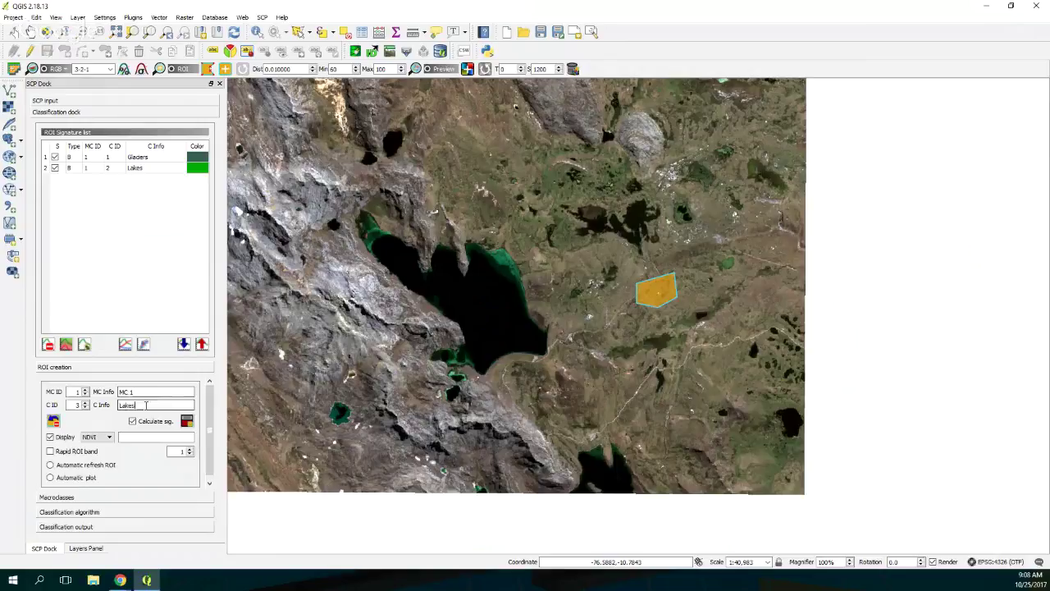
type("Soil")
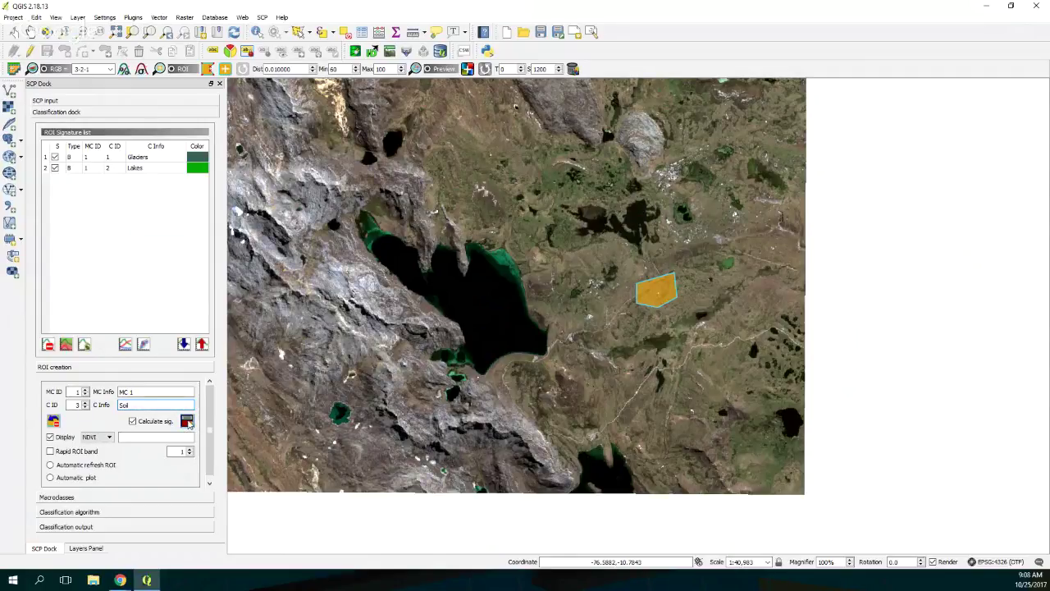
left_click(187, 421)
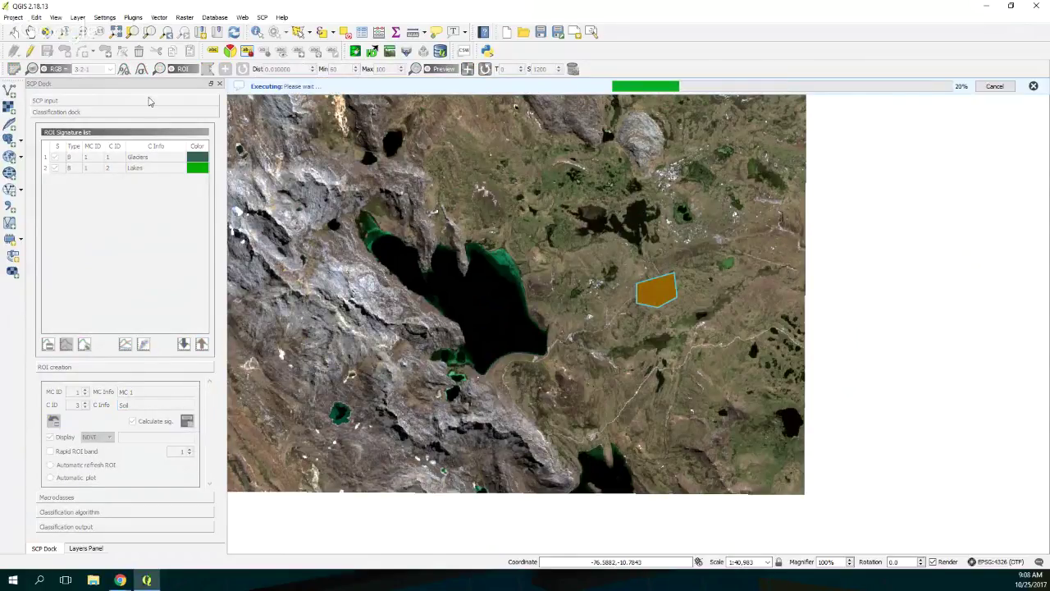
left_click(205, 179)
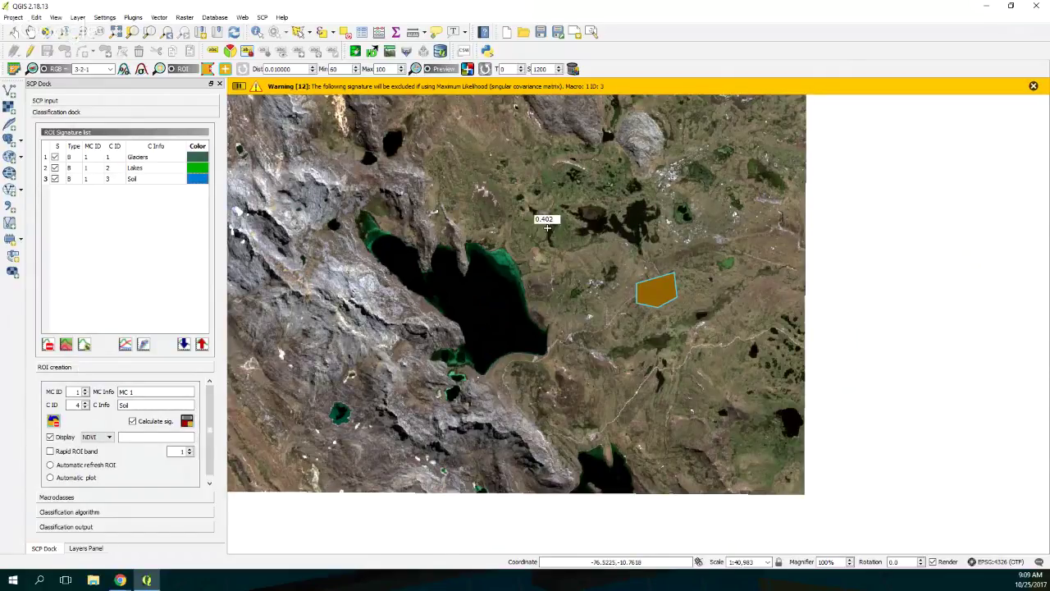
- Grow an ROI region on the pale rocky slope and save it as class 4 'Rock'
scroll(373, 352, "up", 1)
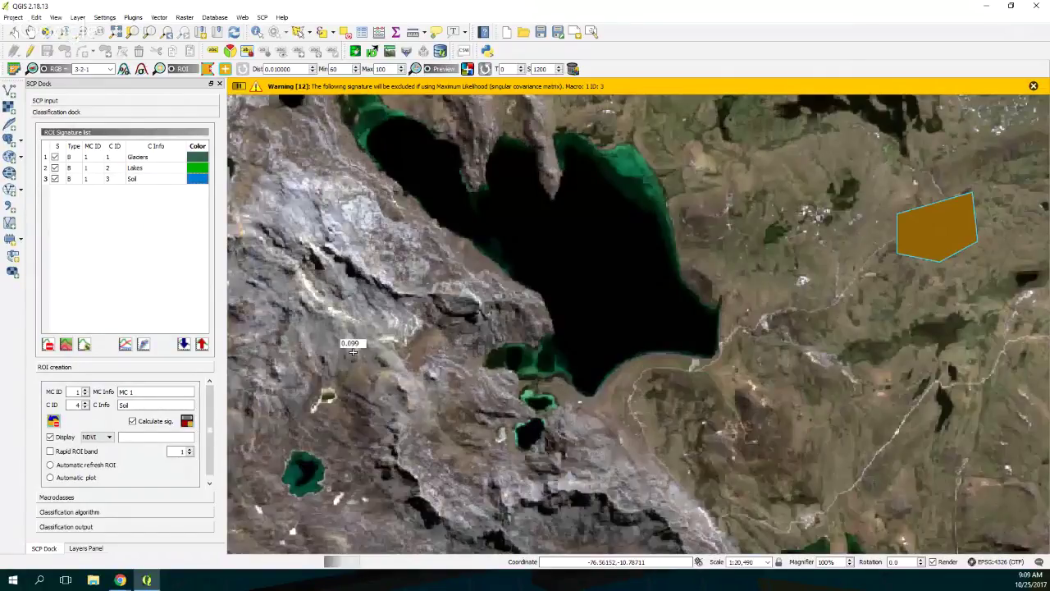
scroll(352, 351, "up", 1)
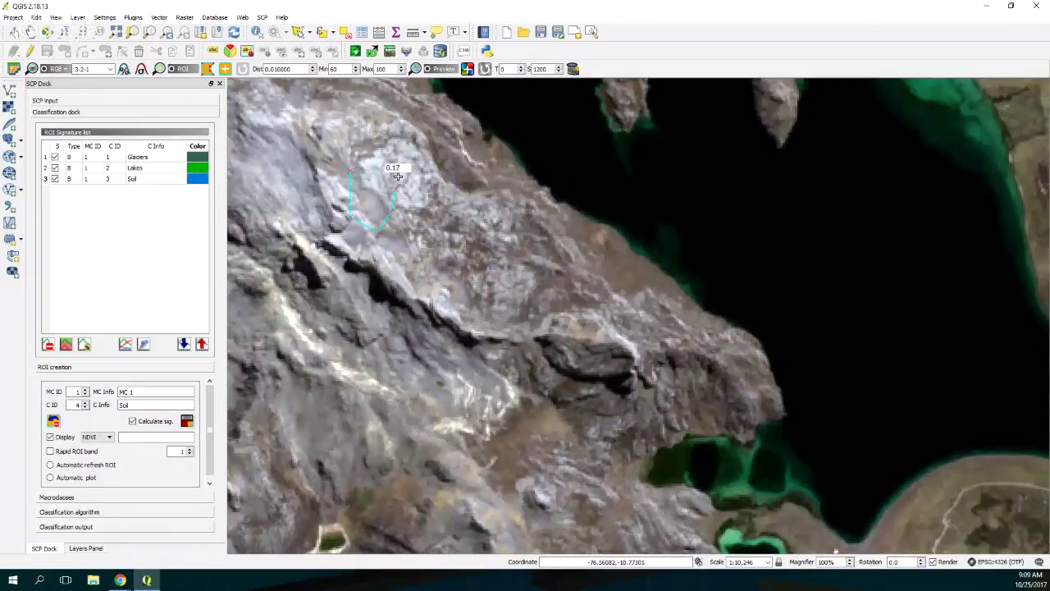
left_click(381, 186)
double_click(125, 405)
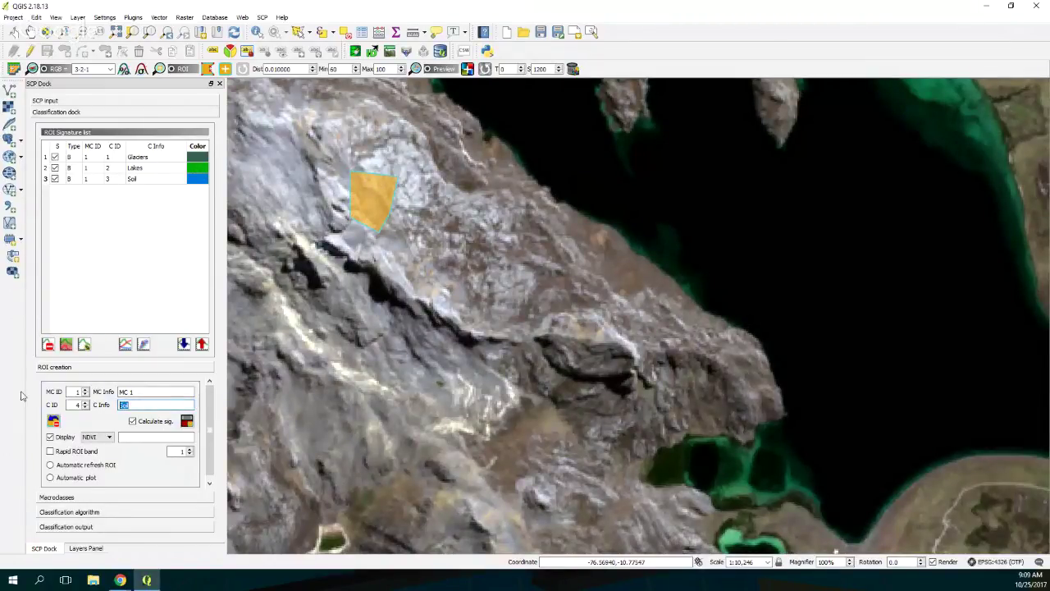
type("Rock")
left_click(186, 422)
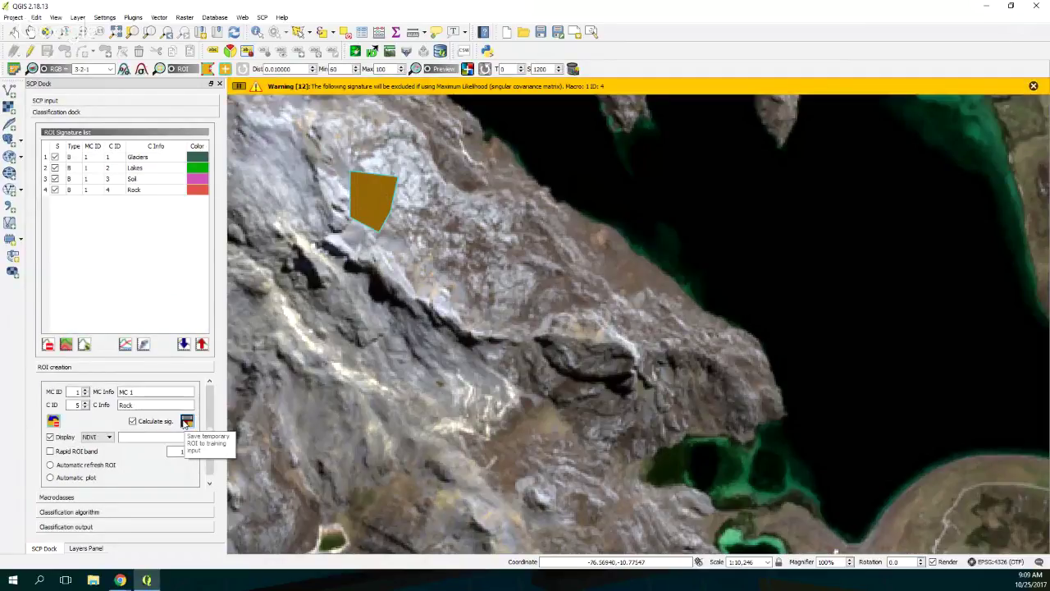
scroll(442, 320, "down", 1)
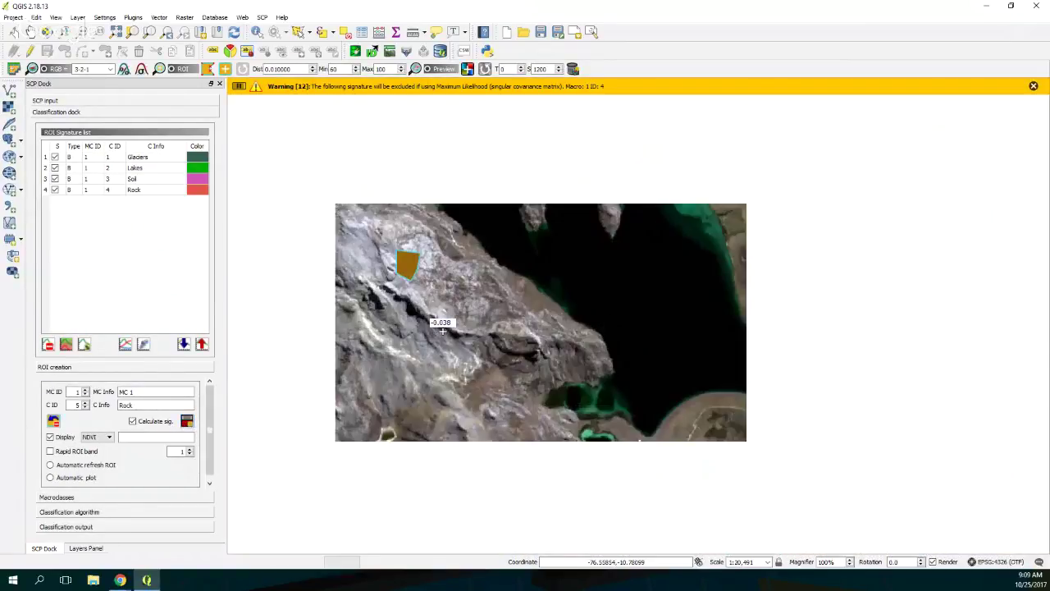
scroll(442, 329, "down", 1)
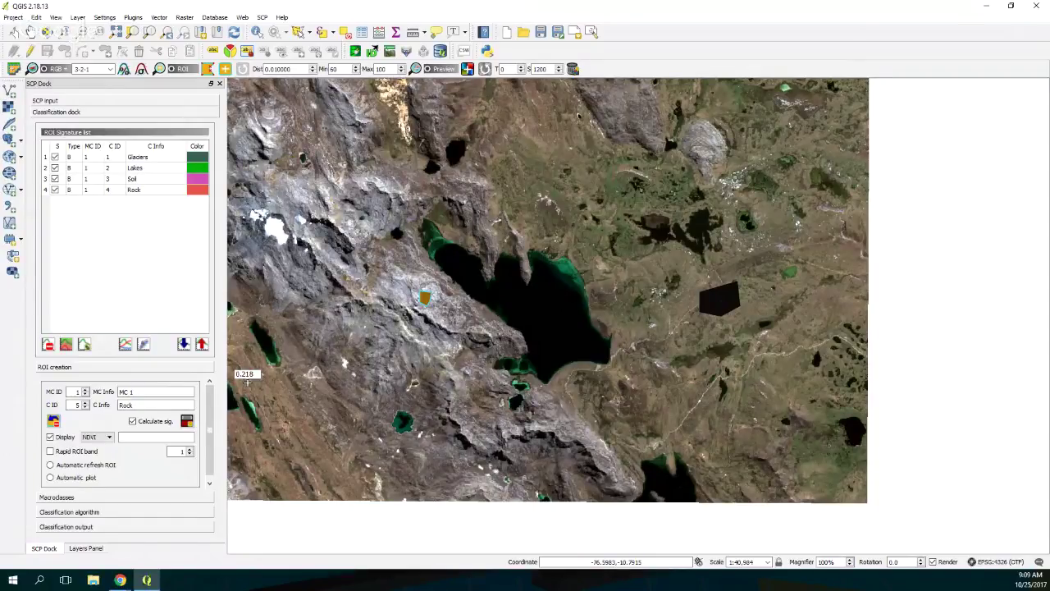
- Give the Glaciers signature a light grey colour and the Lakes signature blue
left_click(204, 161)
double_click(197, 162)
left_click(509, 275)
left_click(648, 215)
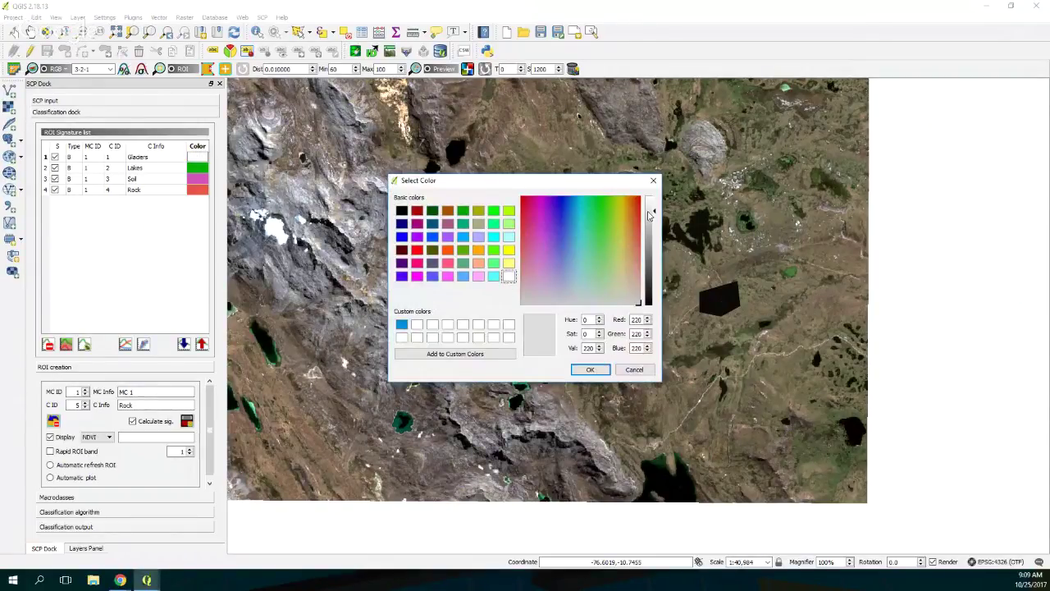
left_click(589, 369)
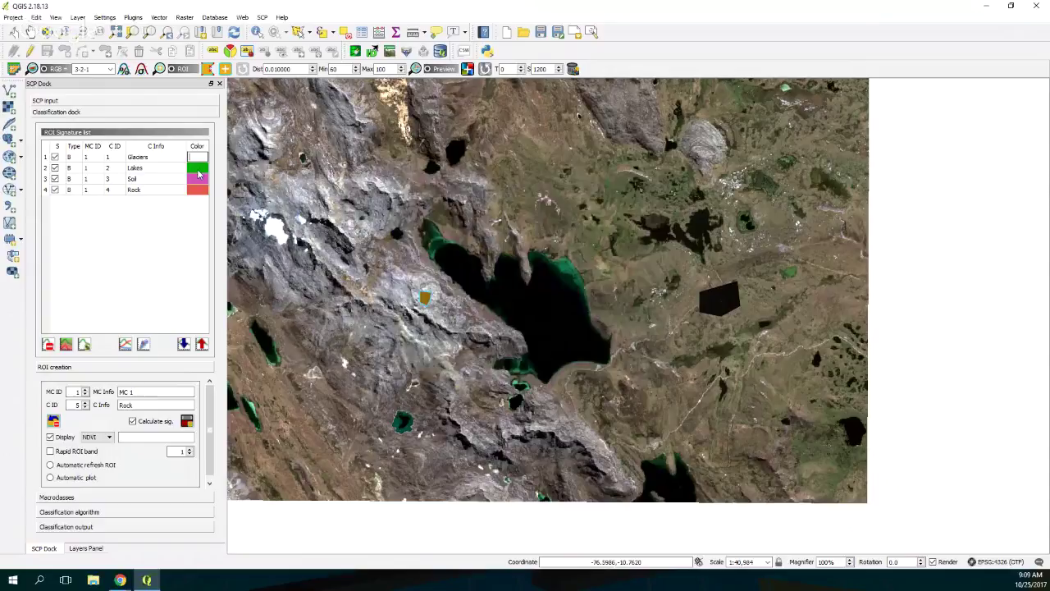
double_click(198, 169)
left_click(462, 237)
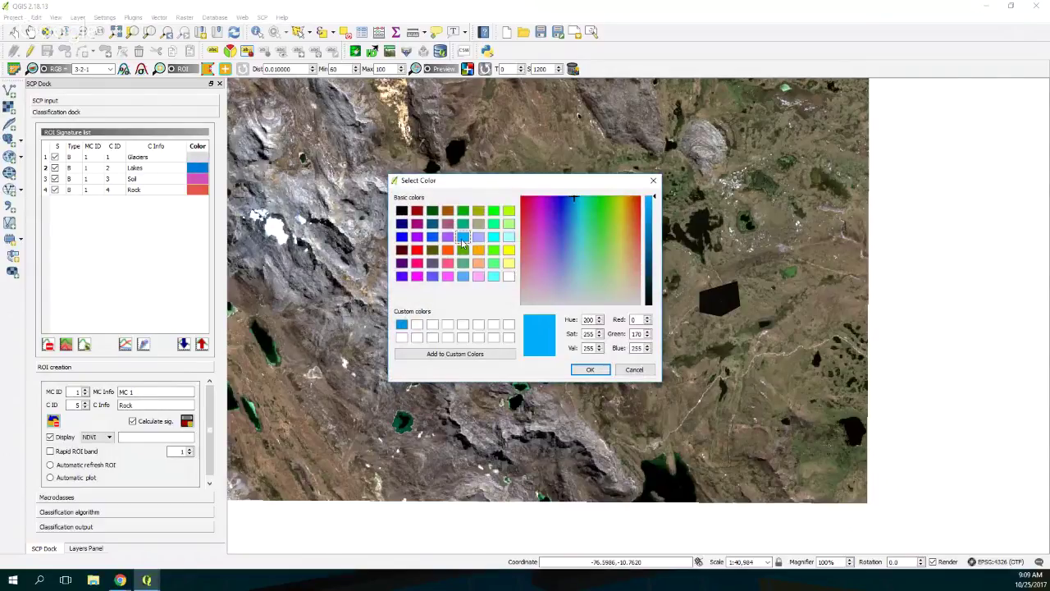
left_click(589, 369)
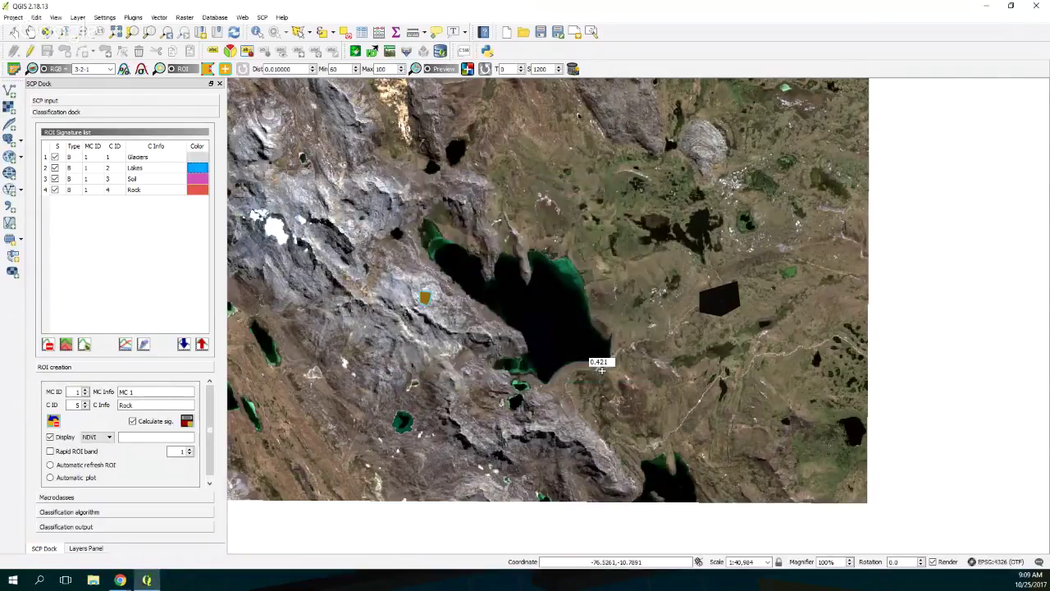
- Give the Soil signature an olive colour and the Rock signature white
left_click(199, 180)
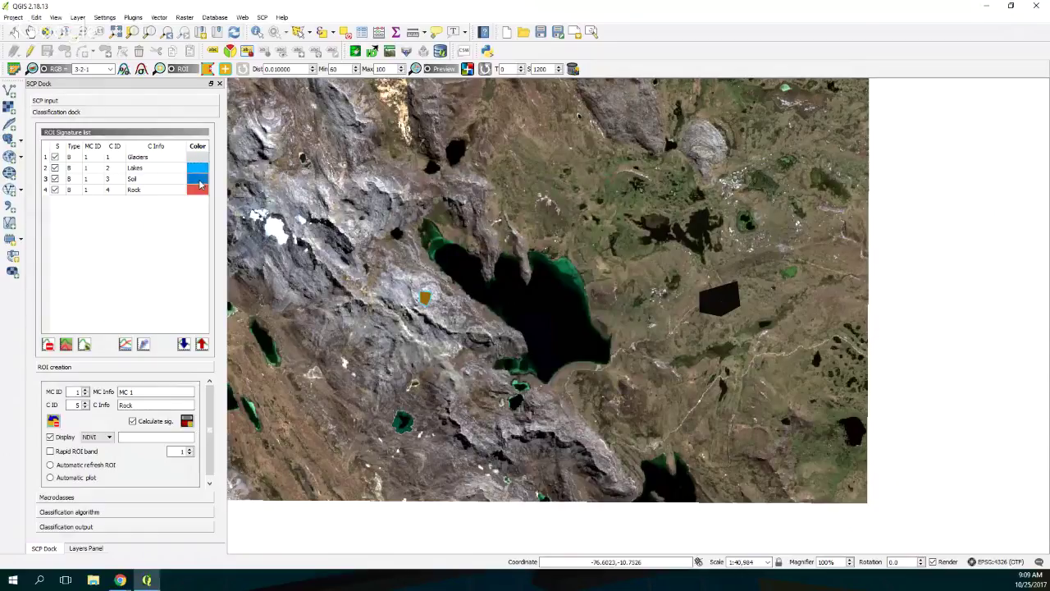
double_click(199, 184)
left_click(478, 210)
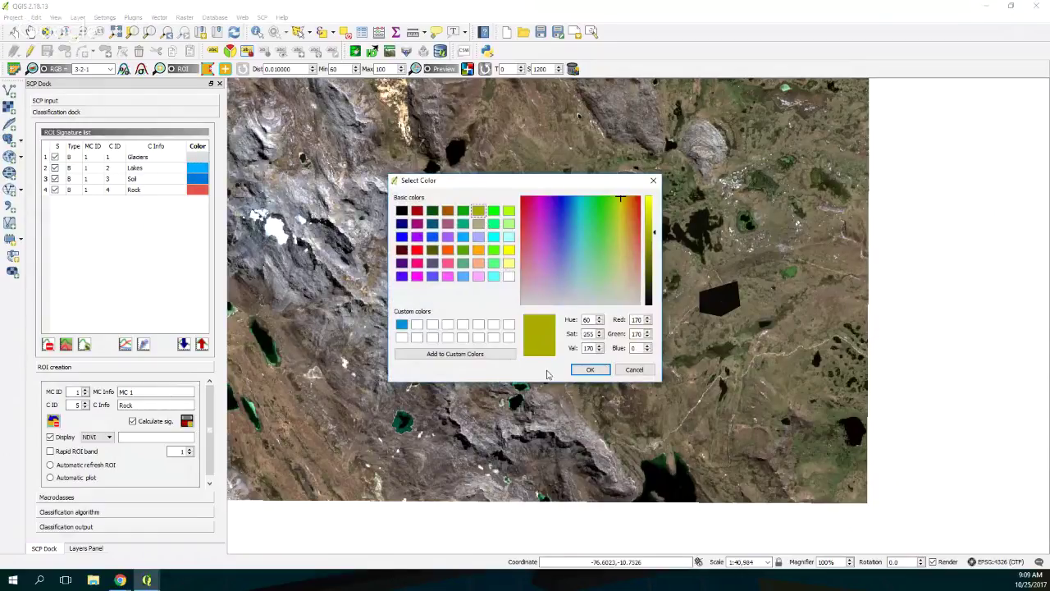
left_click(590, 370)
left_click(199, 190)
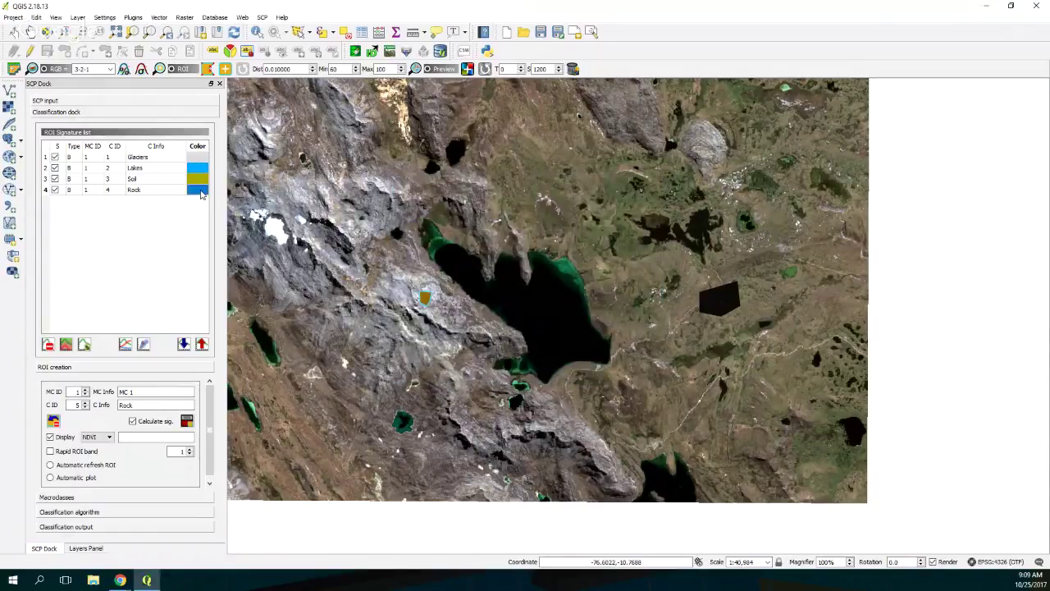
double_click(201, 193)
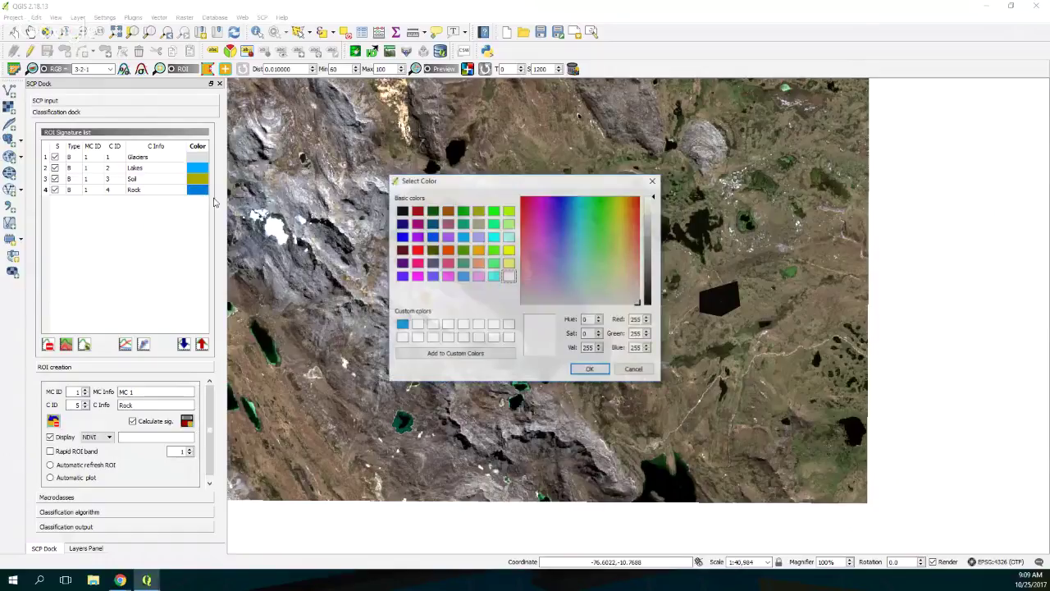
left_click(648, 279)
left_click(590, 369)
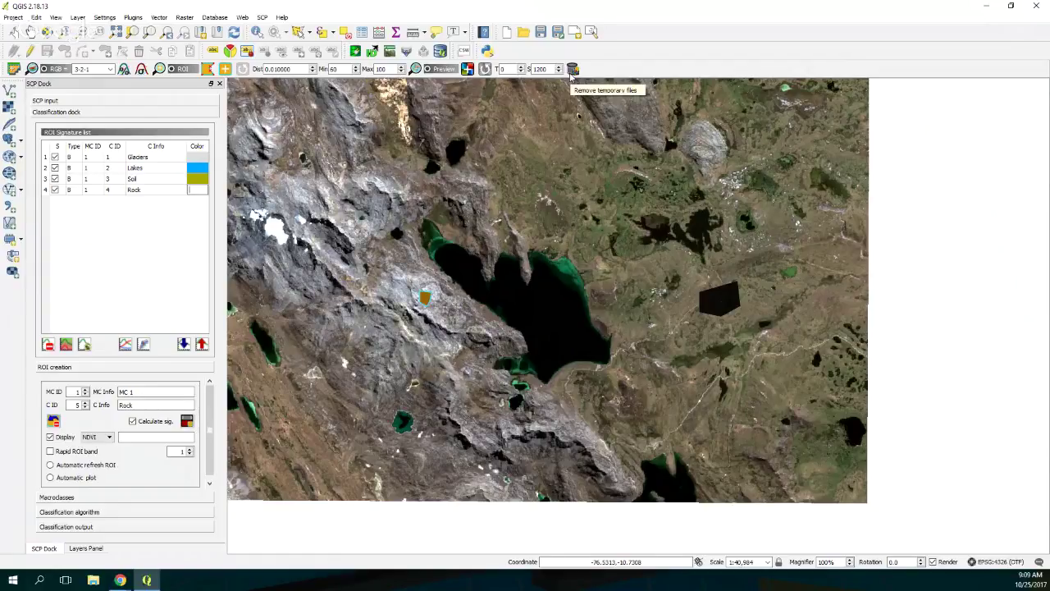
- Open and dismiss the Panels/Toolbars context menu on the toolbar area twice
right_click(358, 19)
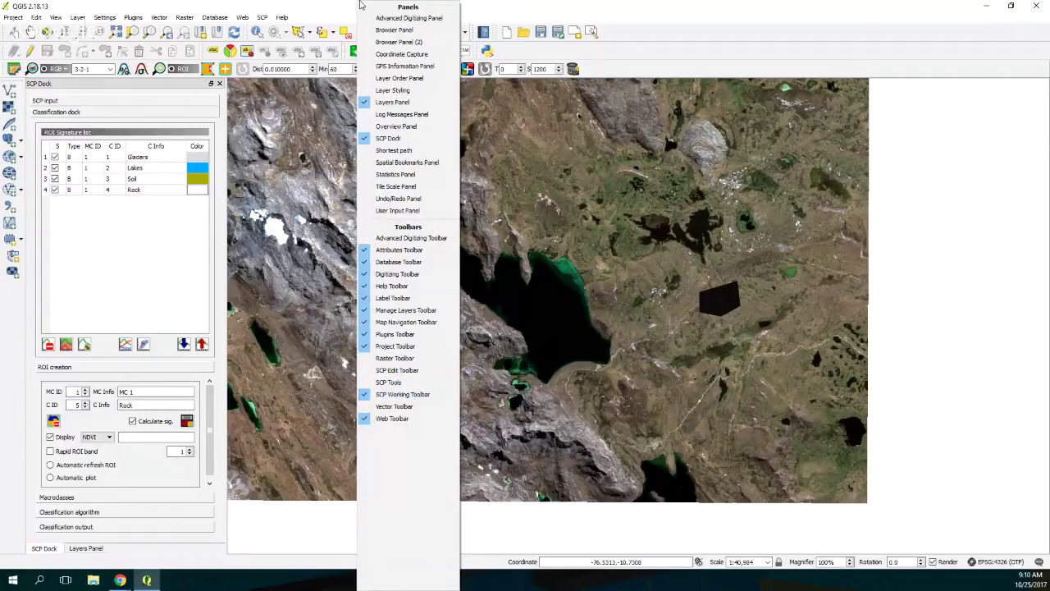
left_click(315, 21)
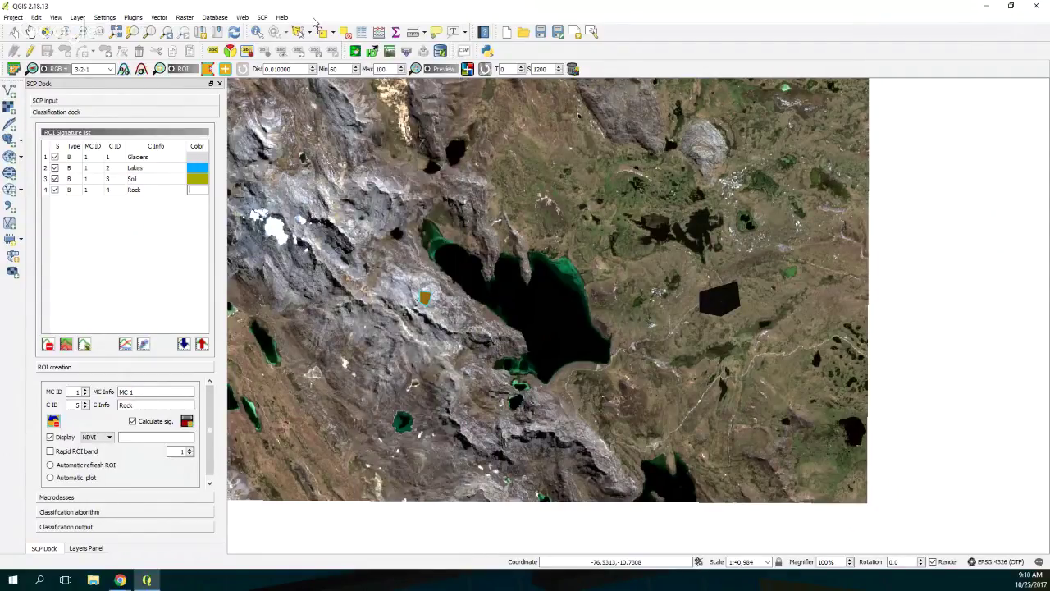
right_click(314, 21)
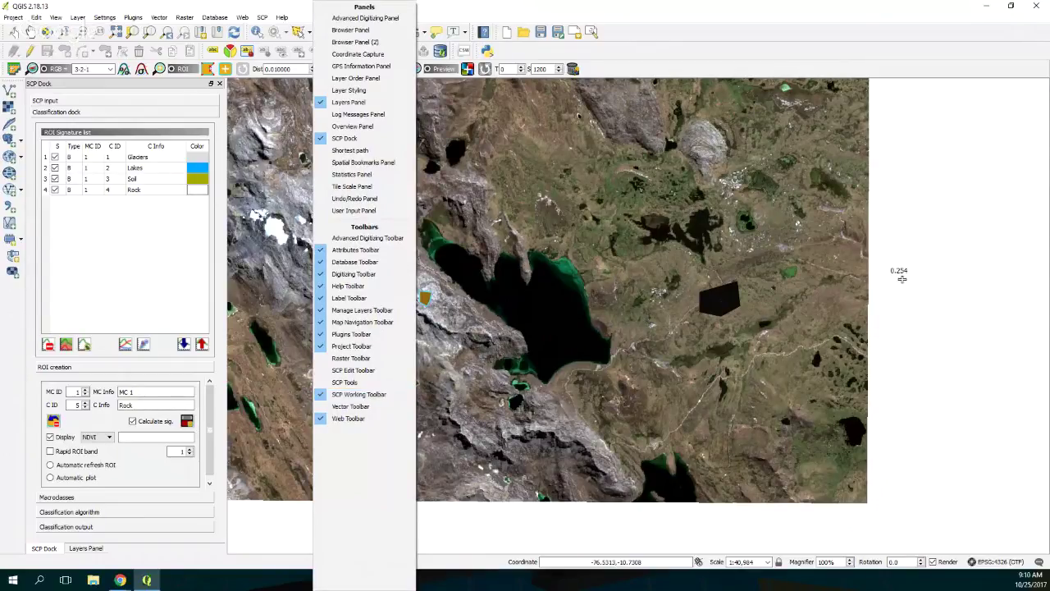
left_click(702, 11)
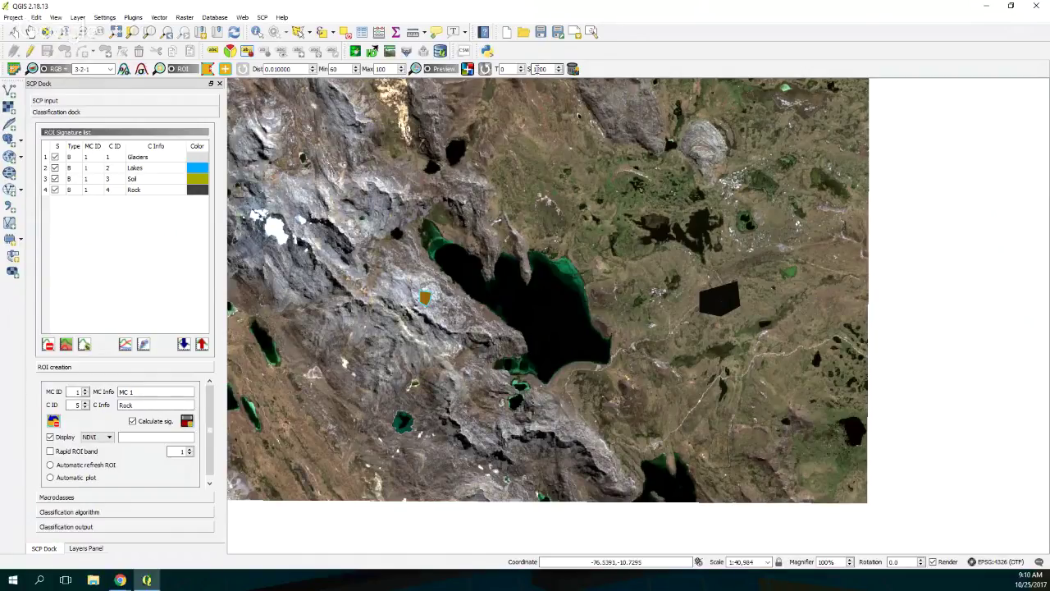
- Preview the classification around the lake and toggle the preview layer to compare with the imagery
left_click(562, 289)
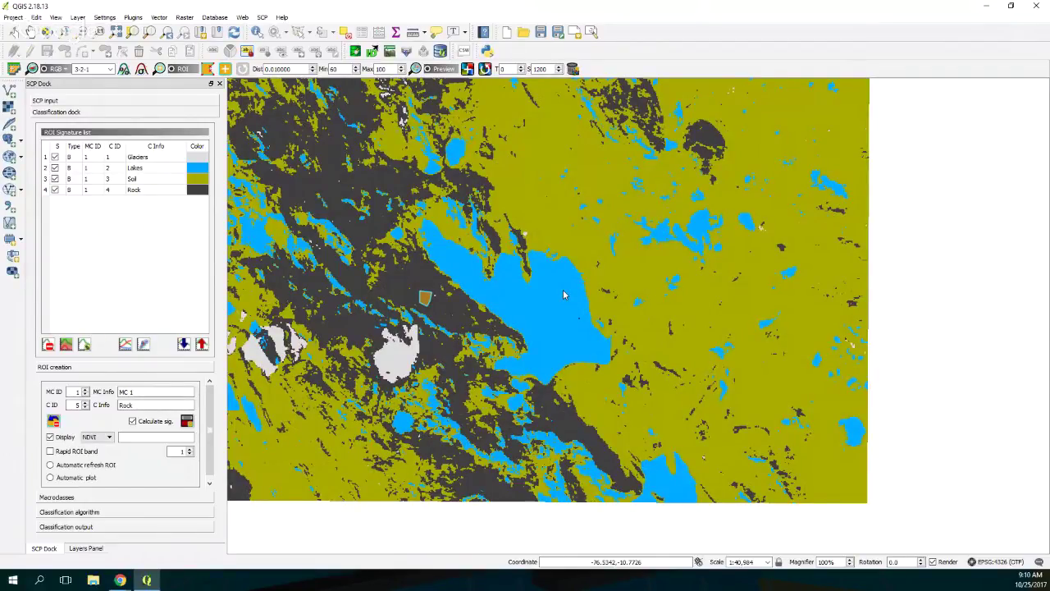
left_click(441, 209)
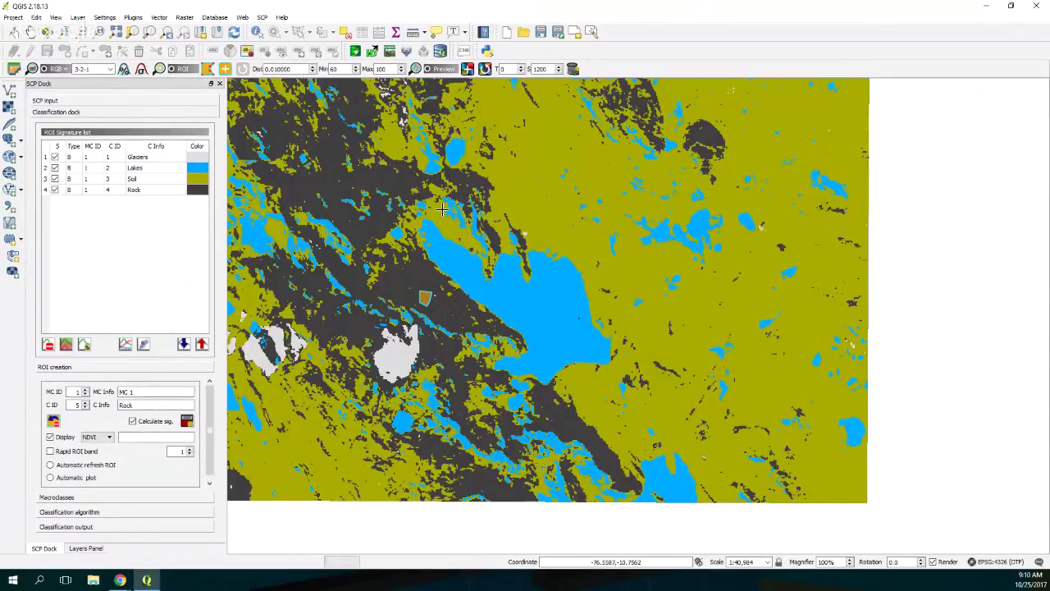
left_click(86, 548)
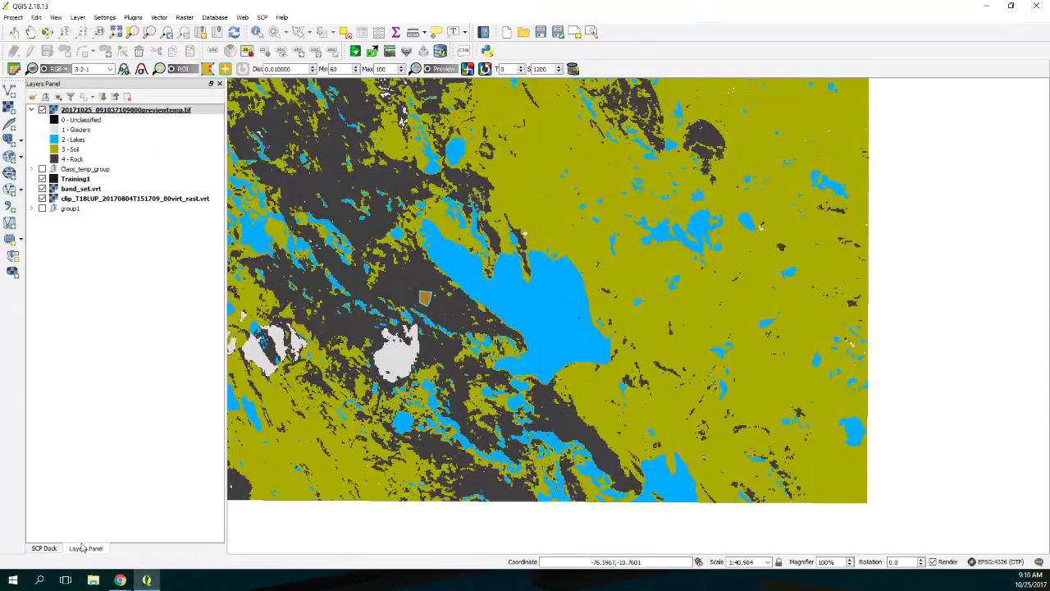
left_click(42, 111)
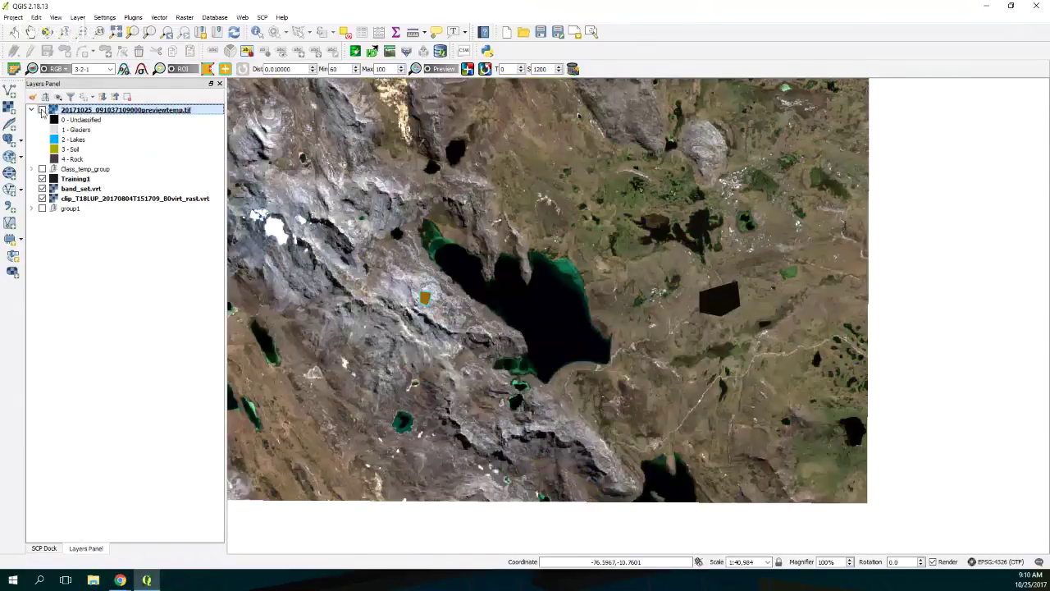
left_click(42, 111)
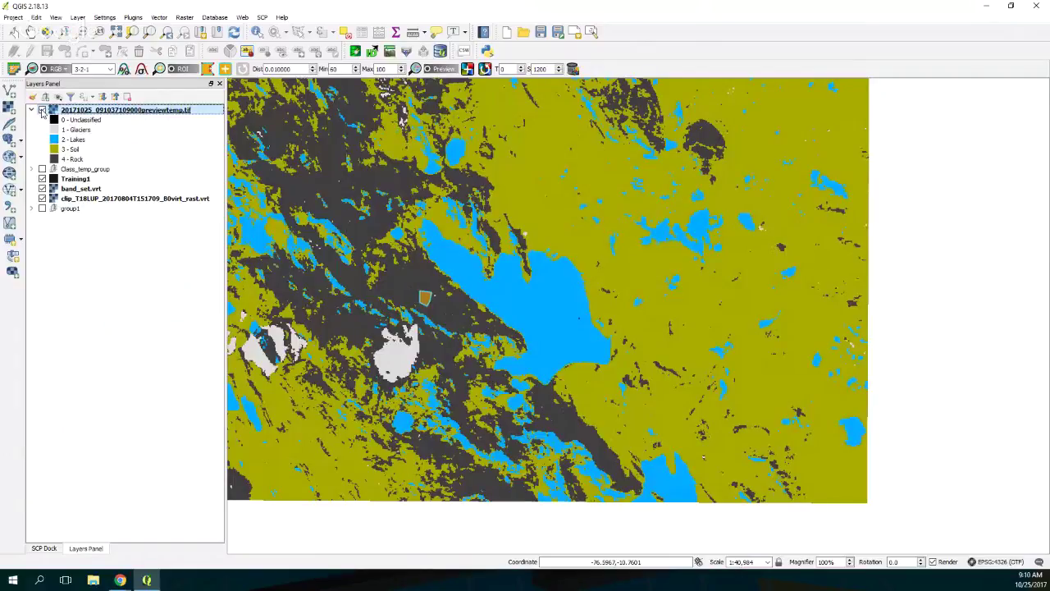
left_click(42, 111)
left_click(41, 110)
left_click(41, 111)
left_click(42, 111)
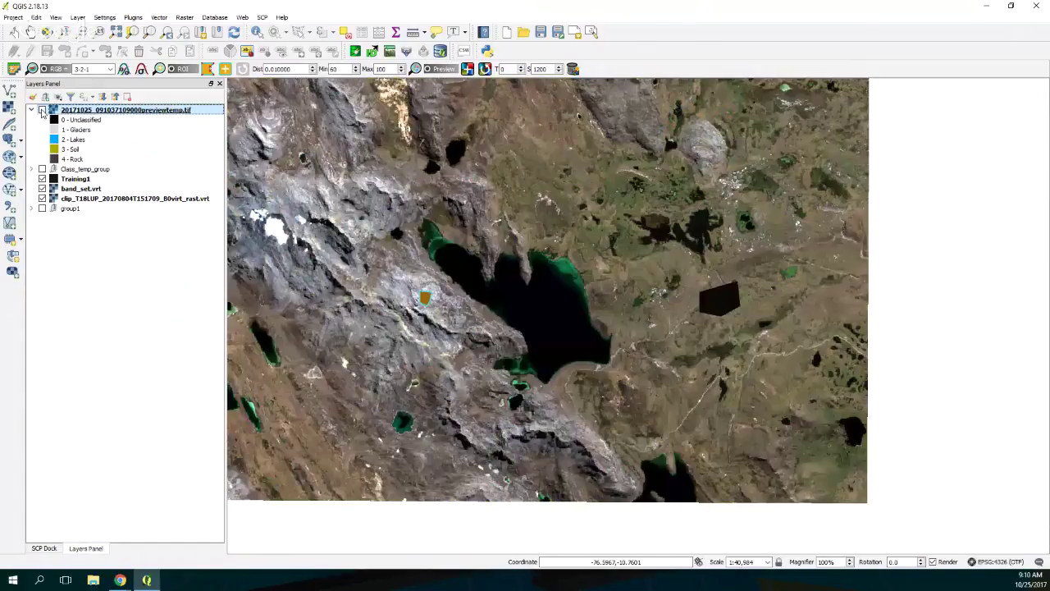
left_click(41, 111)
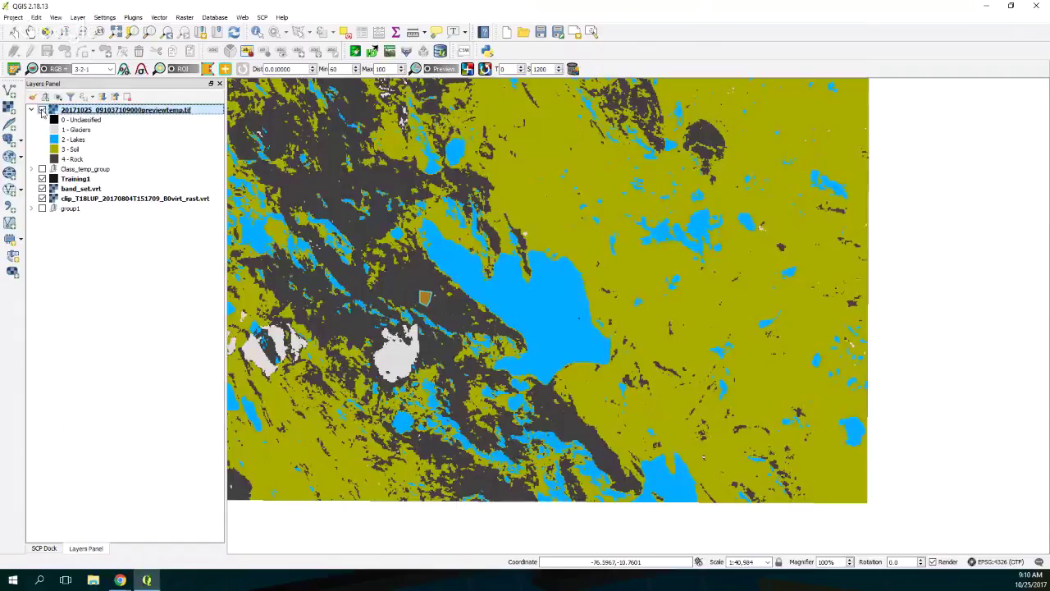
left_click(42, 111)
- Pan to the glaciated northwest and toggle the preview layer again against the imagery
left_click(30, 31)
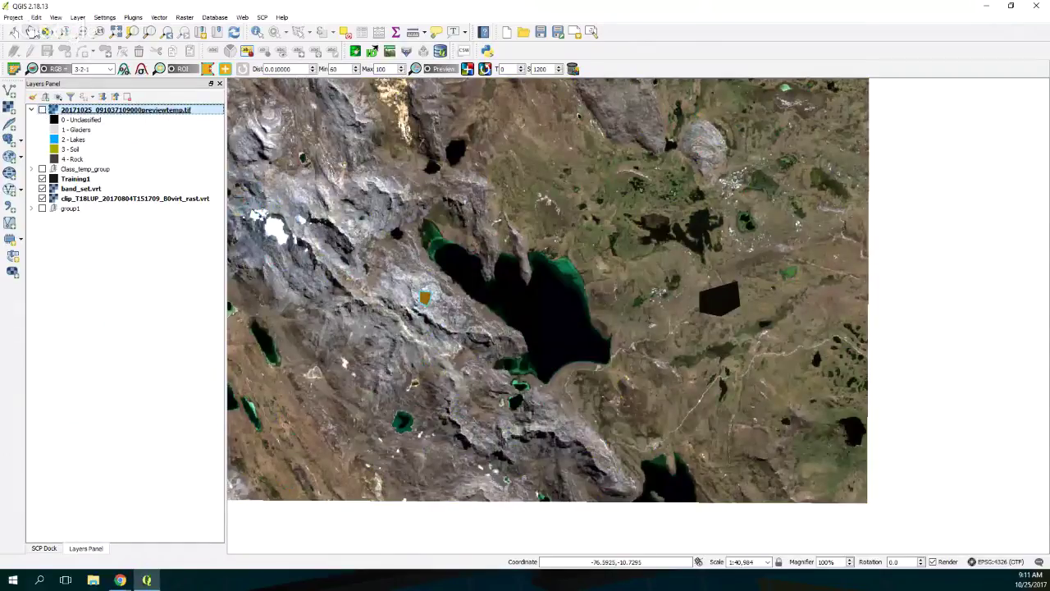
left_click_drag(363, 231, 641, 350)
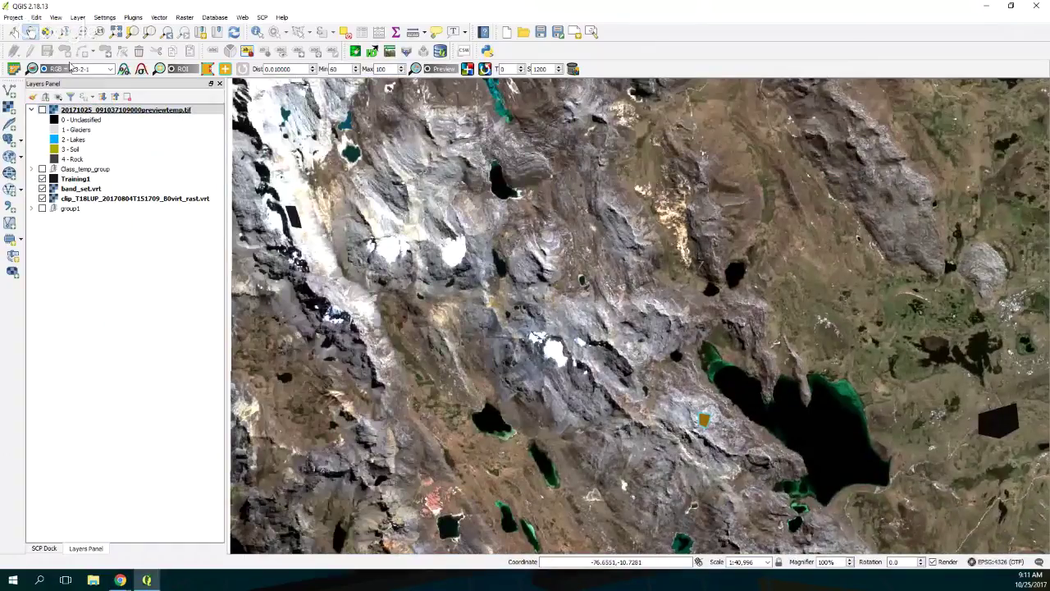
left_click(42, 109)
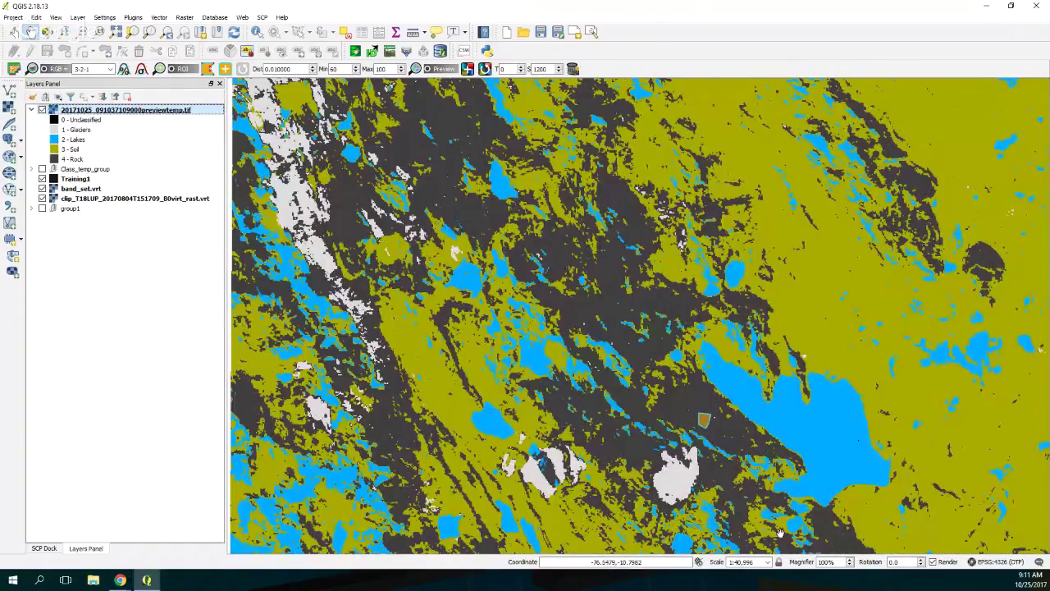
left_click(42, 109)
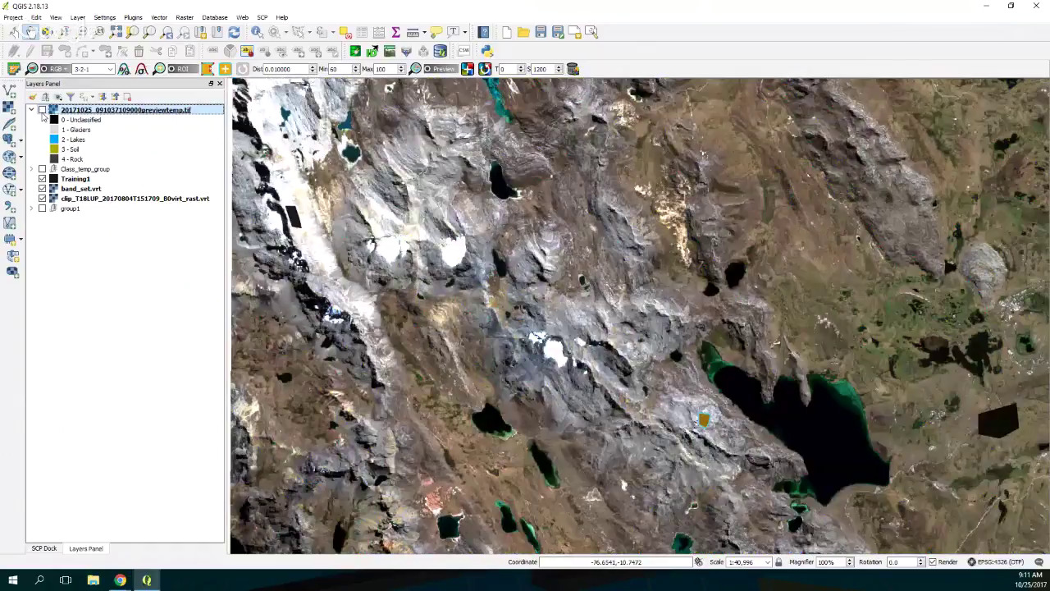
left_click(42, 110)
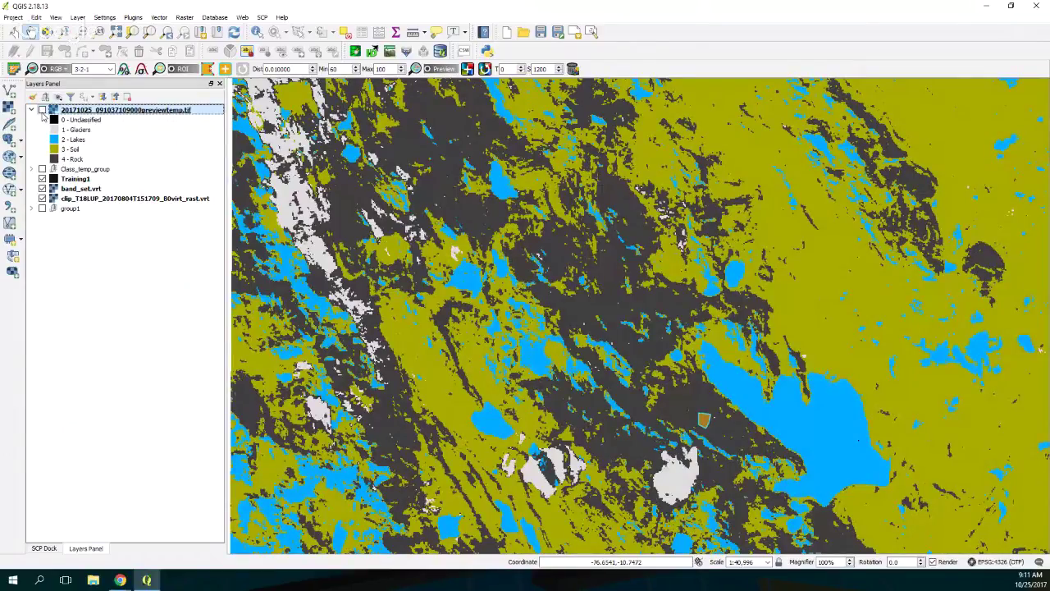
left_click(43, 114)
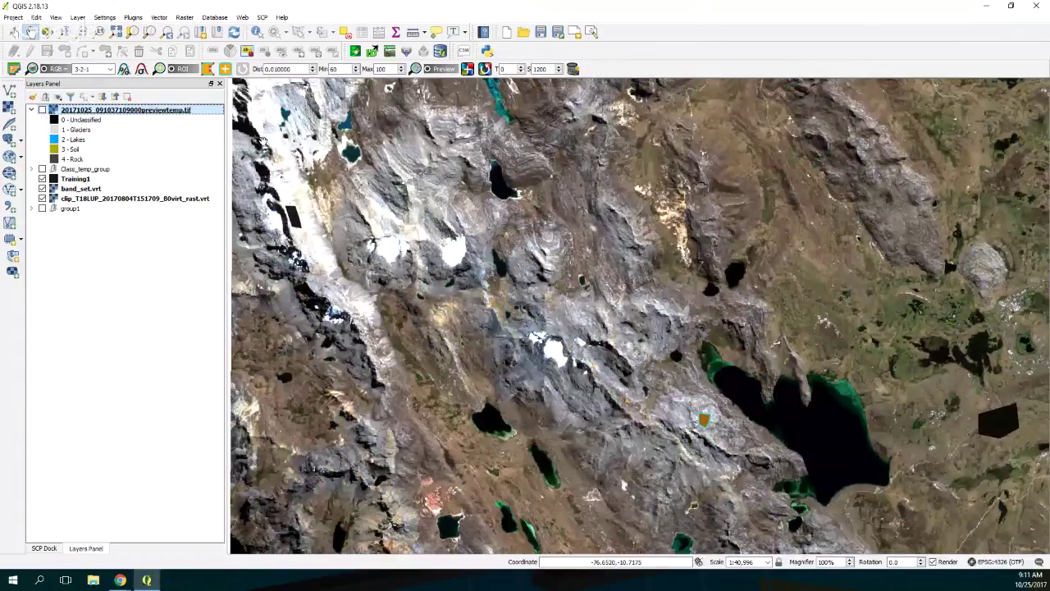
left_click_drag(263, 141, 357, 119)
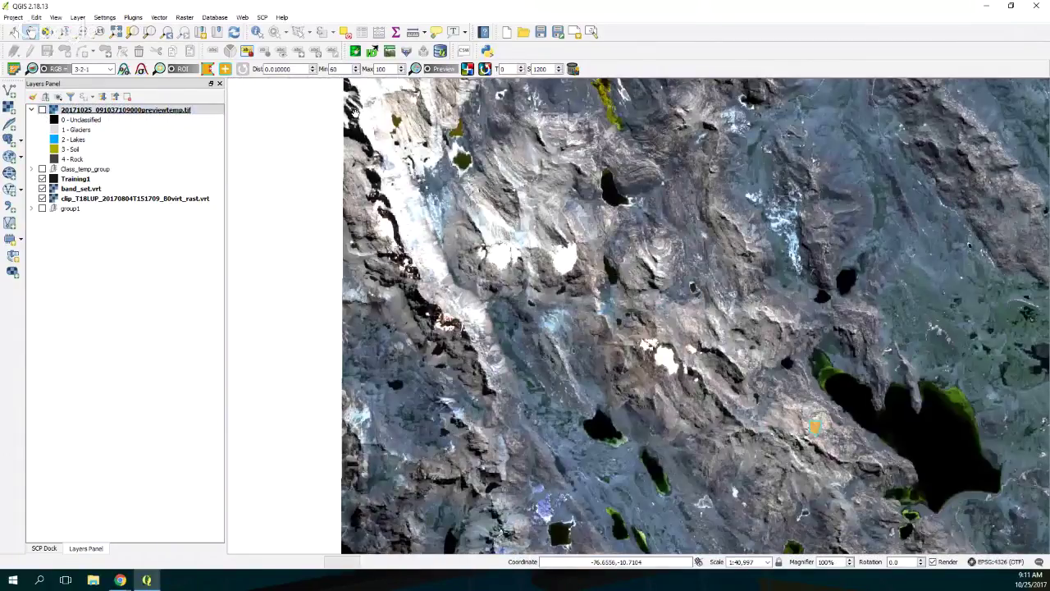
left_click_drag(354, 111, 310, 101)
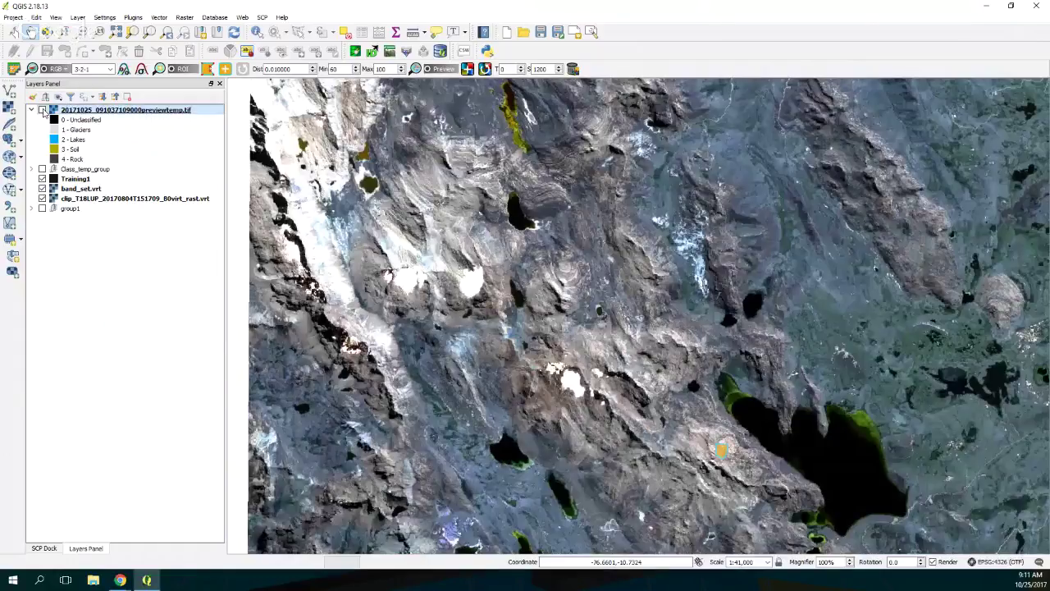
left_click(42, 110)
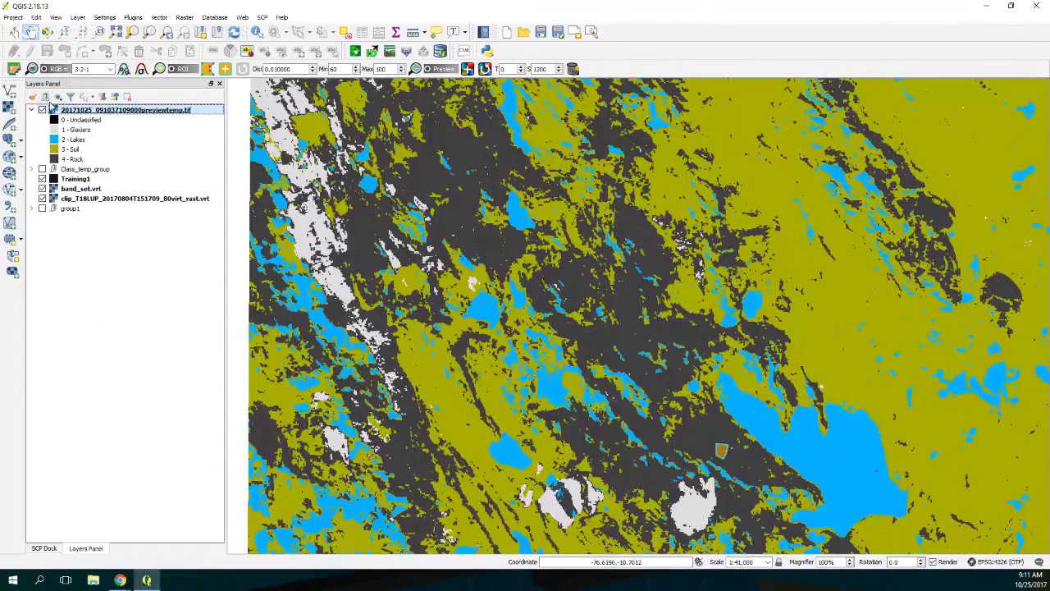
left_click(42, 110)
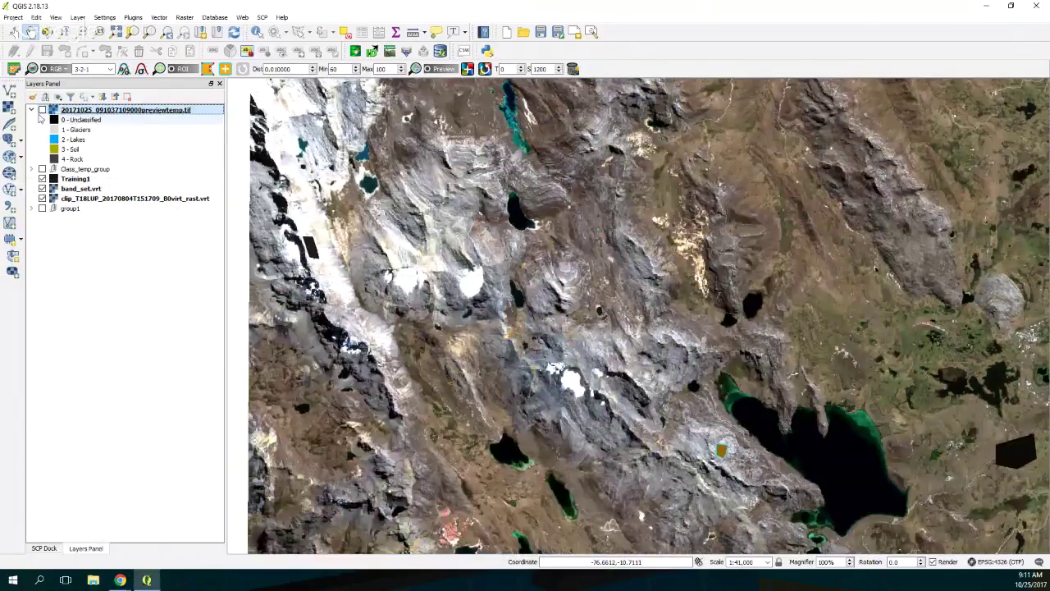
left_click(42, 110)
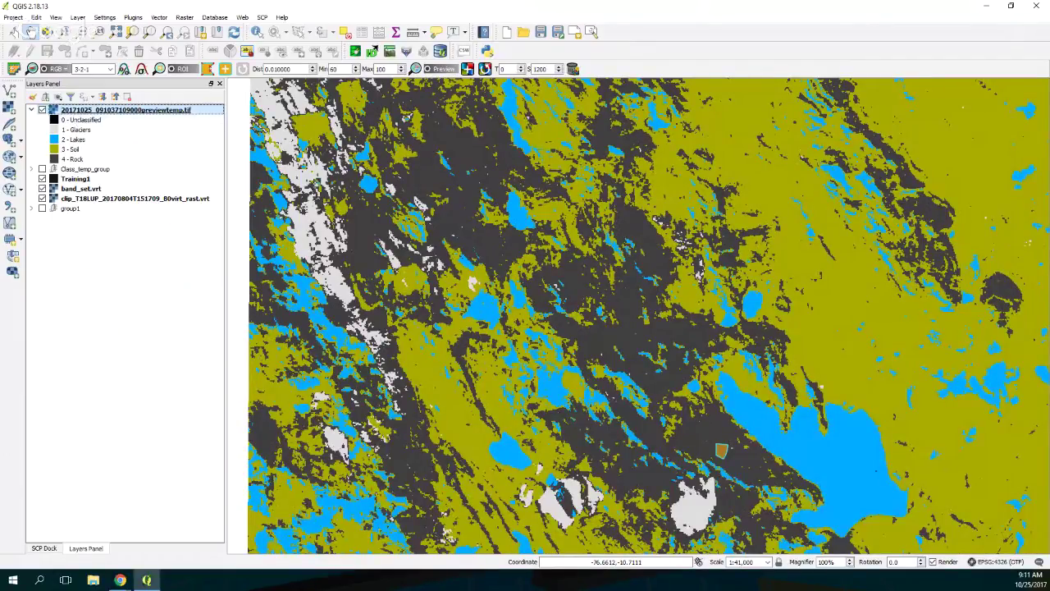
- Show the Minimum Distance algorithm settings in the SCP Dock and zoom out to centre the full clip
left_click(46, 548)
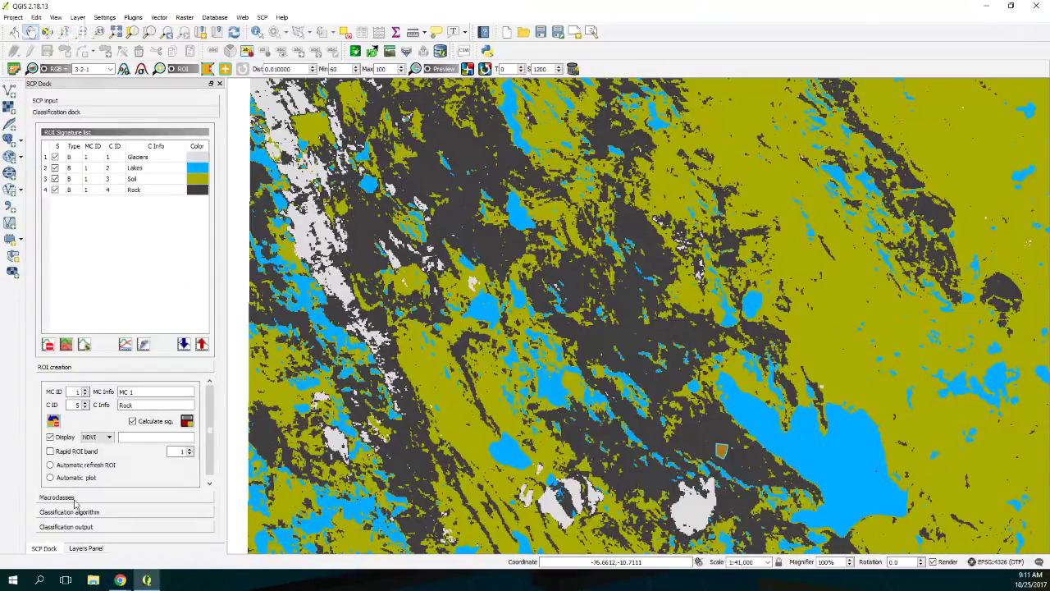
left_click(80, 512)
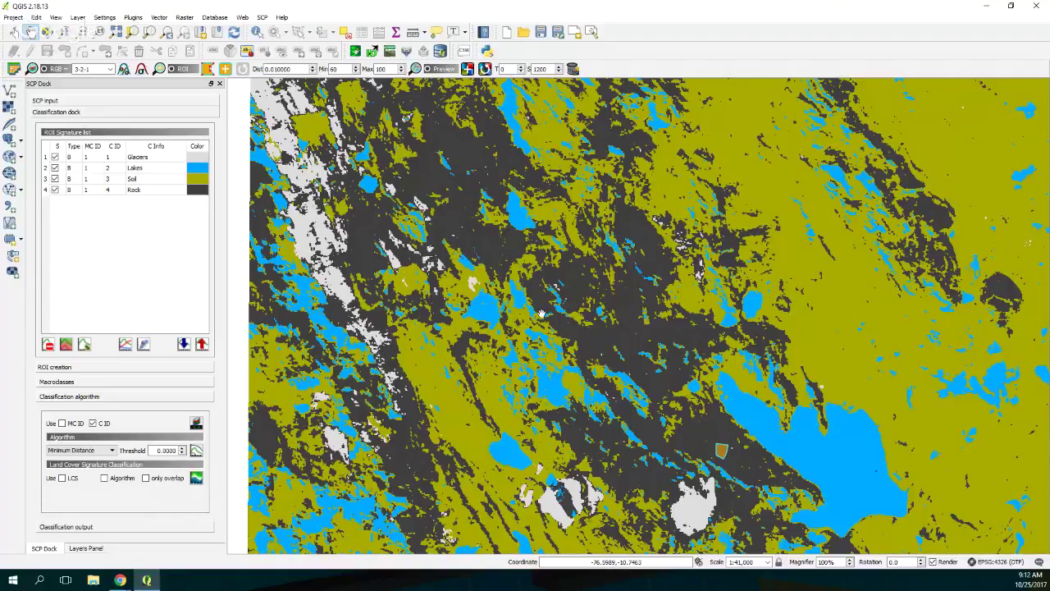
scroll(683, 347, "down", 1)
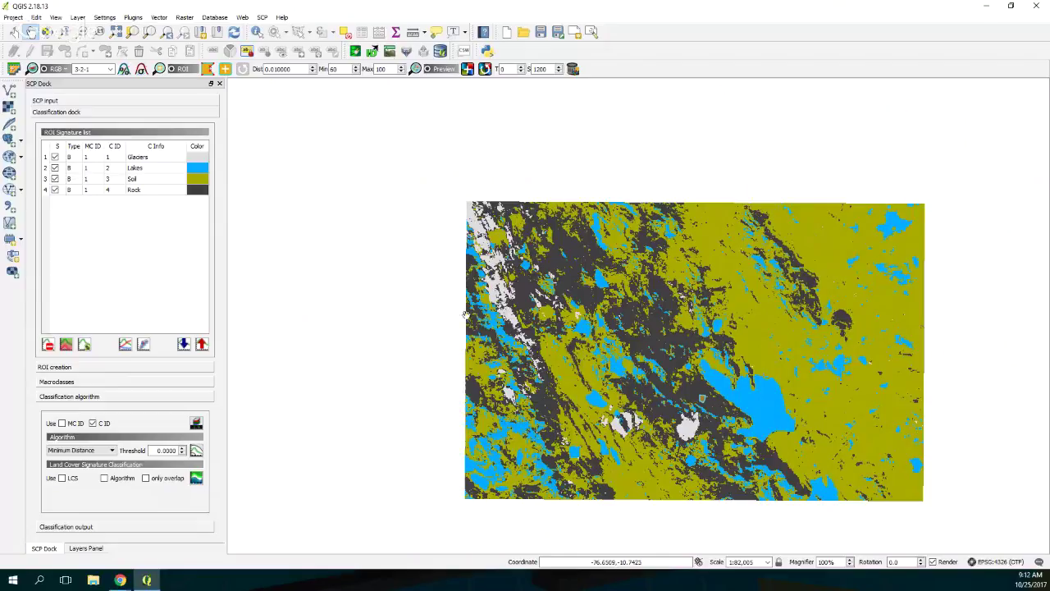
left_click_drag(605, 308, 426, 255)
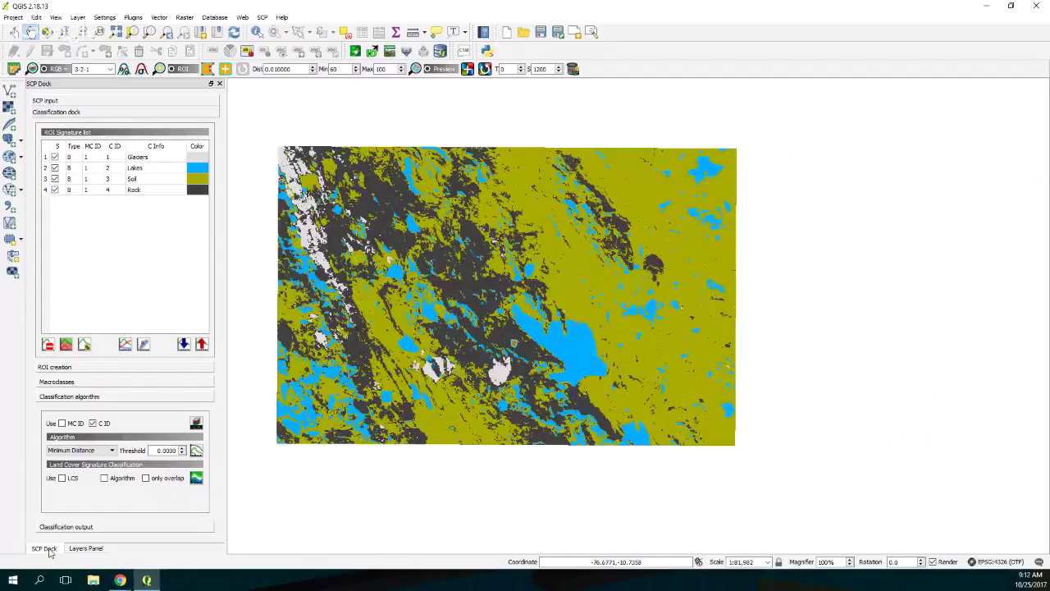
- Run the classification and save the result as GlacierSoilLake in TutorialQGISSentinel\Output
left_click(95, 529)
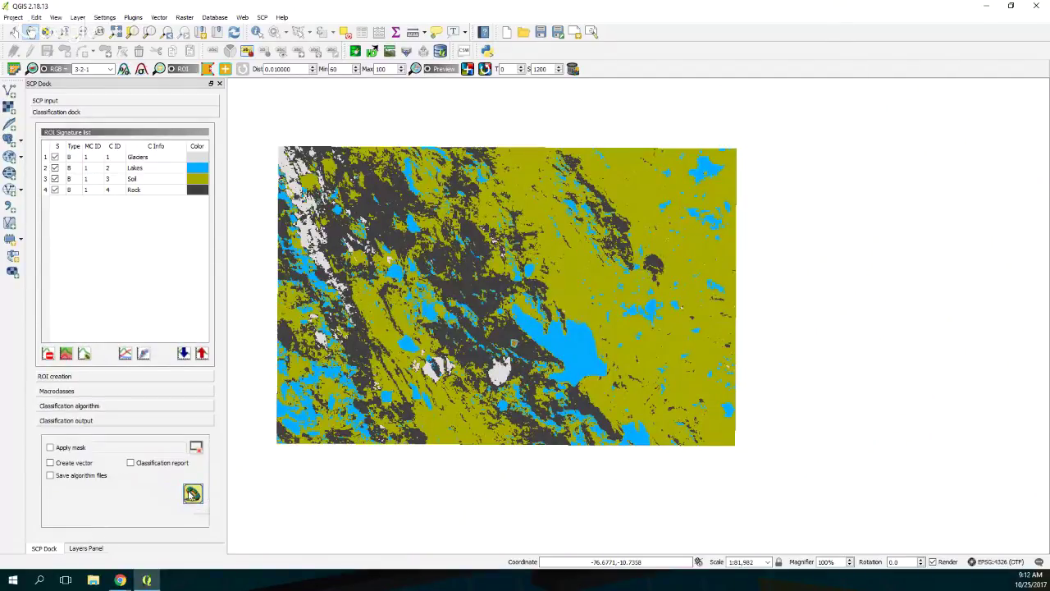
left_click(192, 494)
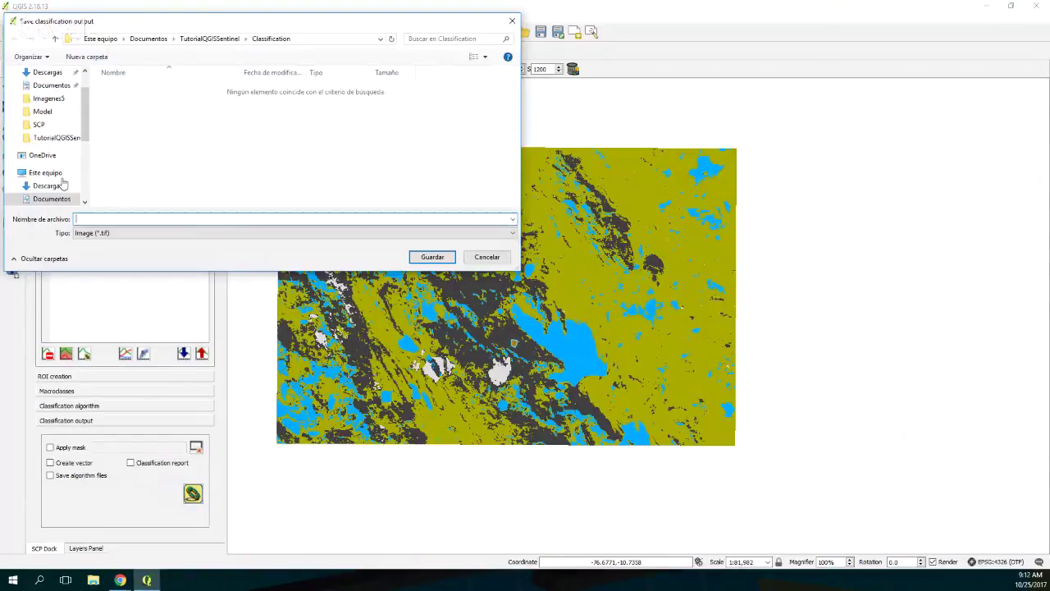
left_click(215, 39)
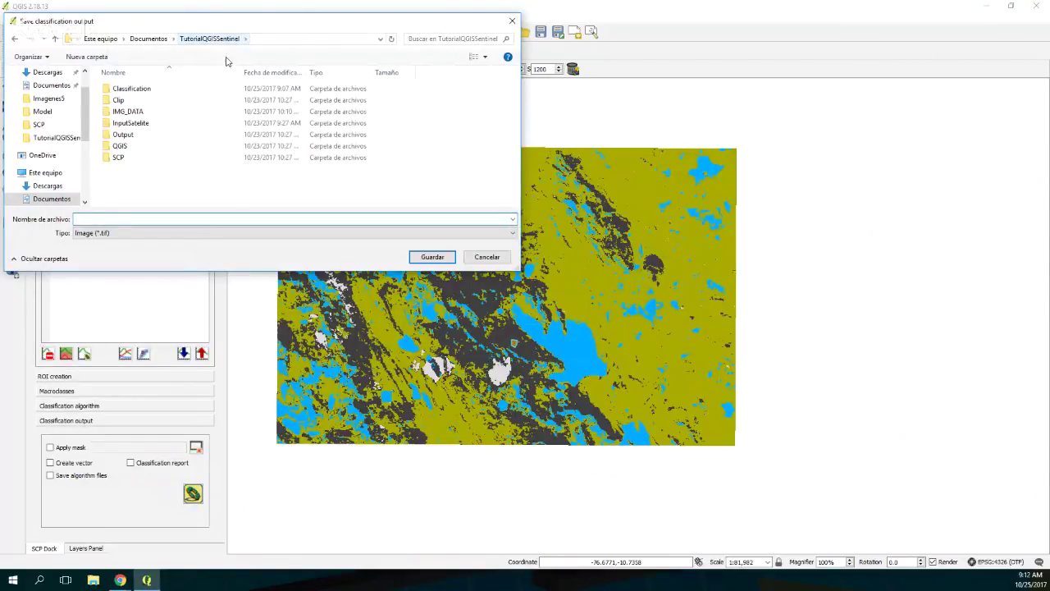
double_click(125, 135)
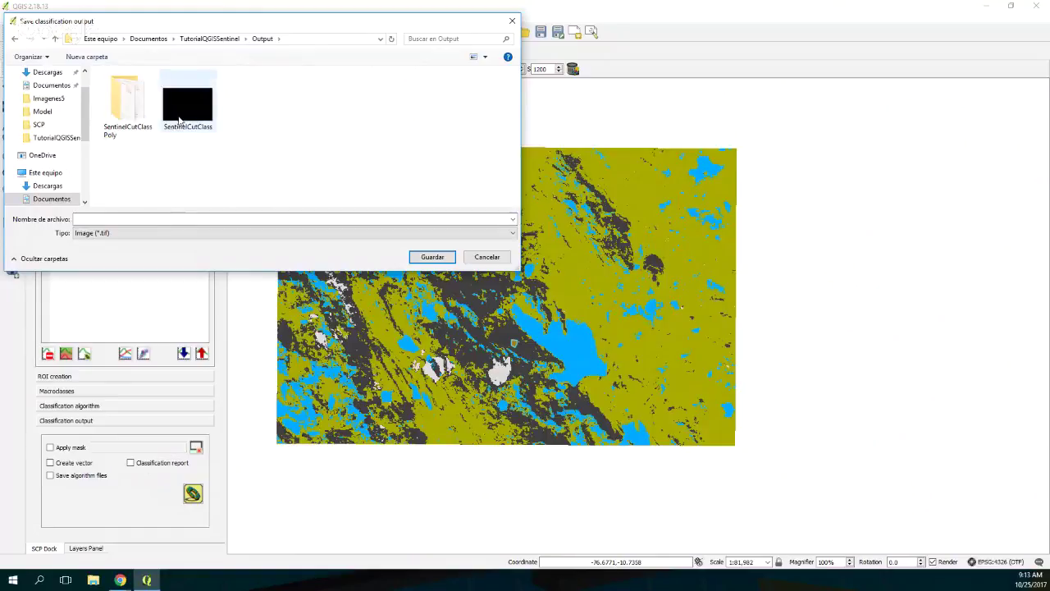
left_click(125, 220)
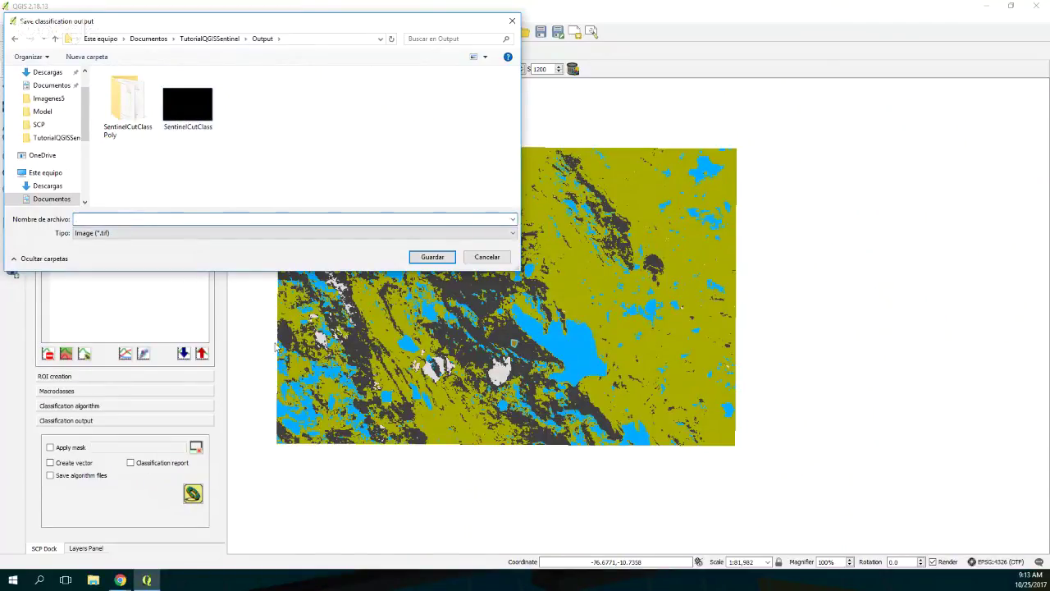
type("GlacierSoil")
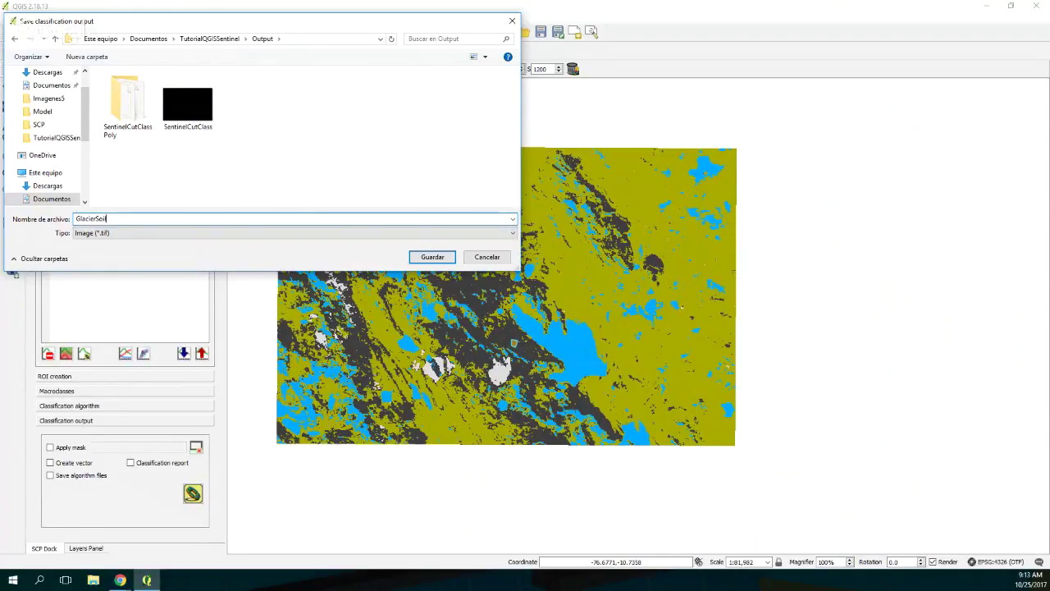
type("Lake")
key("Return")
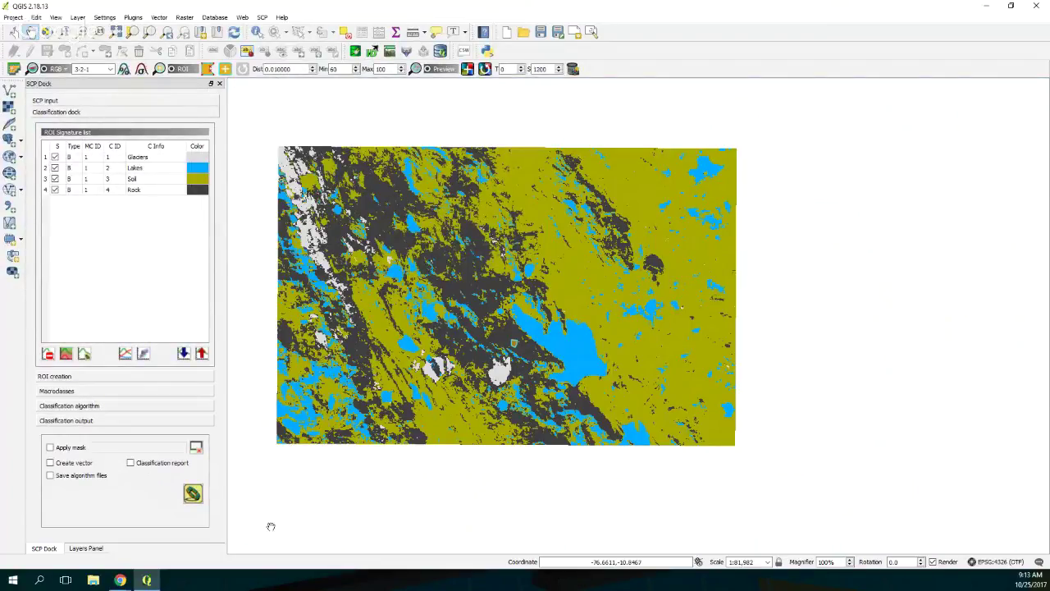
- Show the Layers panel with GlacierSoilLake.tif and its legend: Unclassified, Glaciers, Lakes, Soil and Rock
left_click(87, 548)
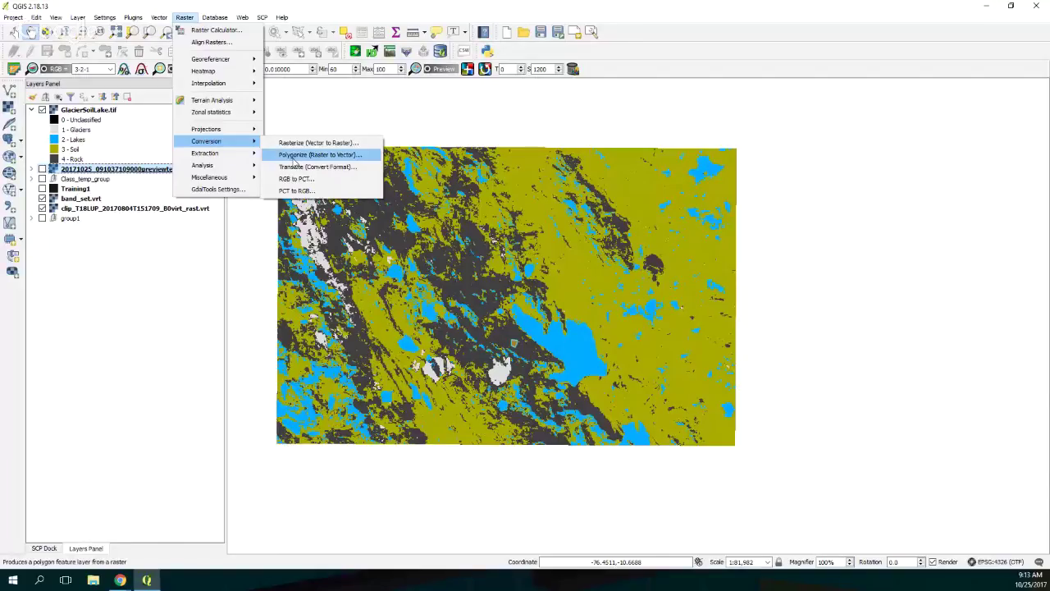
- In Polygonize, save the output as 'Polygons' in the TutorialQGISSentinel Output folder
left_click(292, 161)
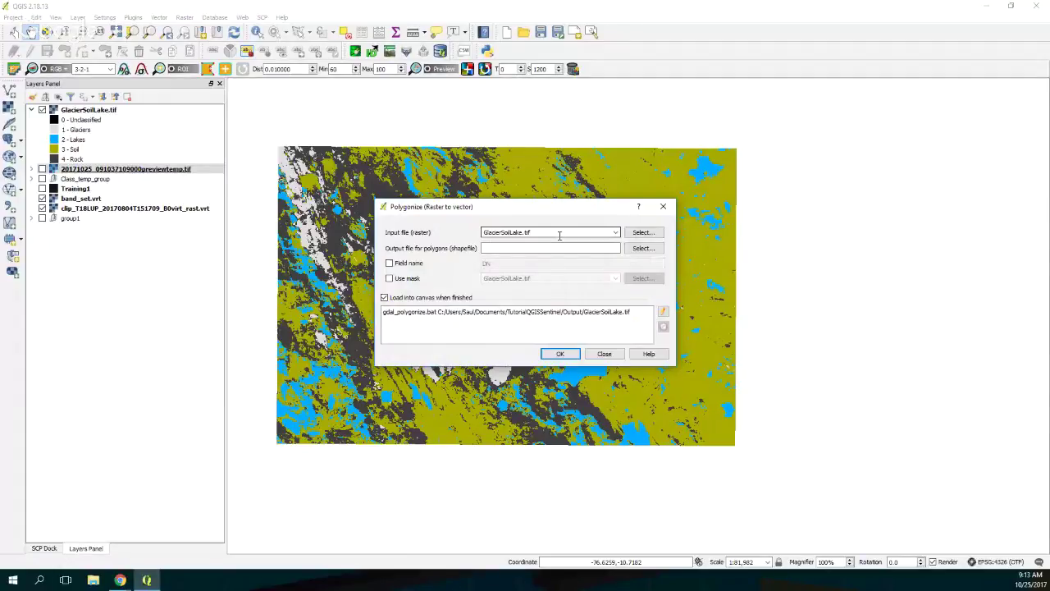
left_click(642, 251)
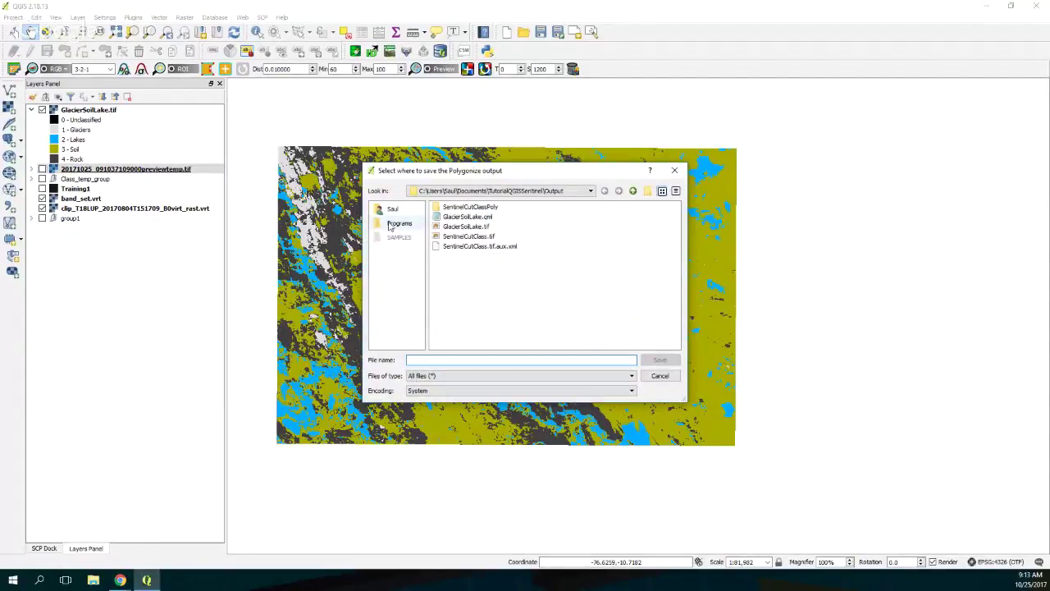
left_click(398, 224)
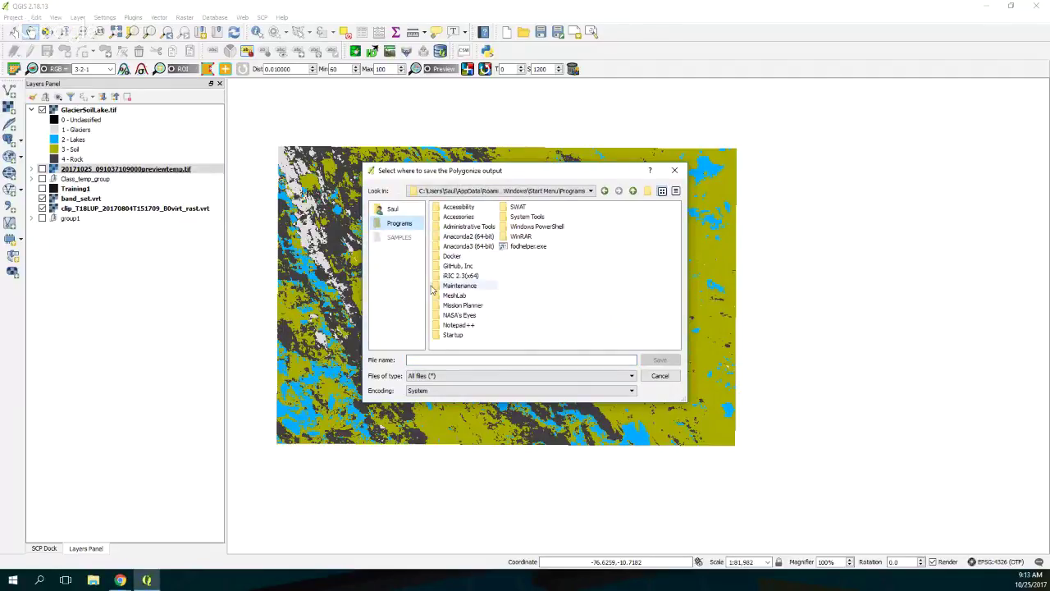
left_click(385, 211)
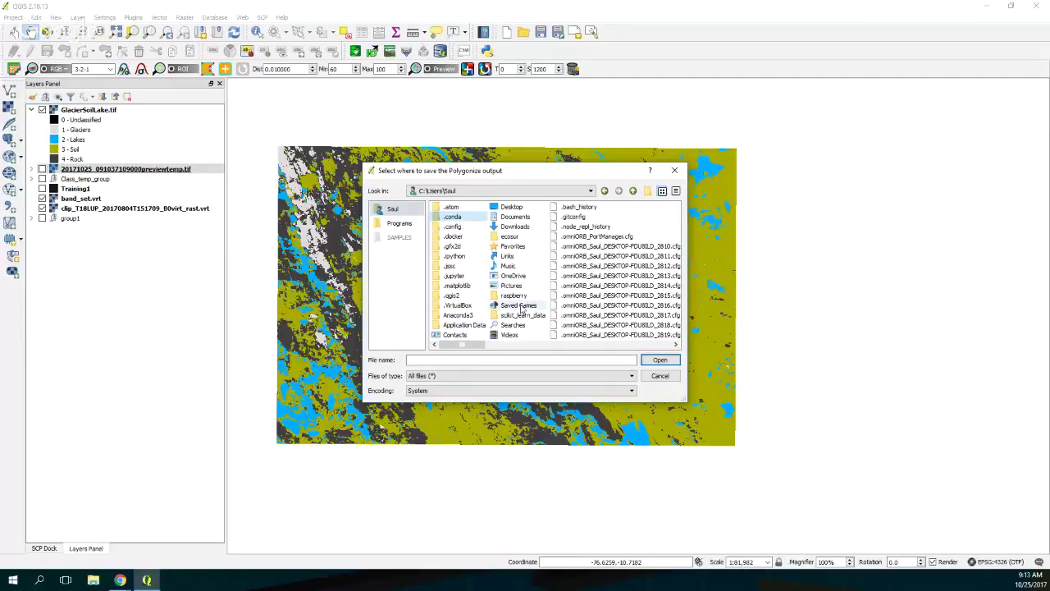
left_click(515, 218)
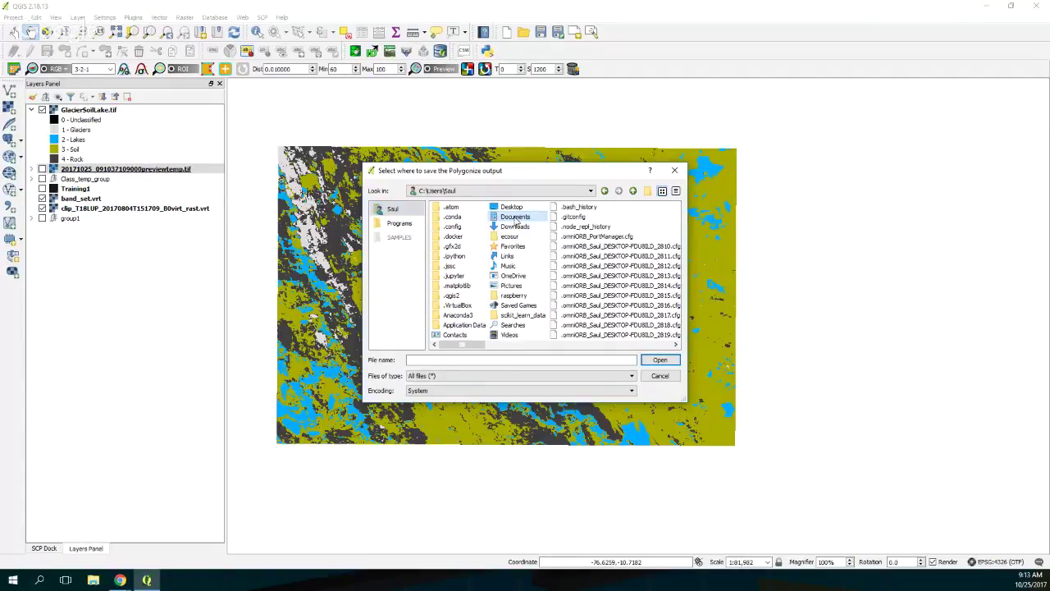
double_click(515, 219)
left_click(471, 266)
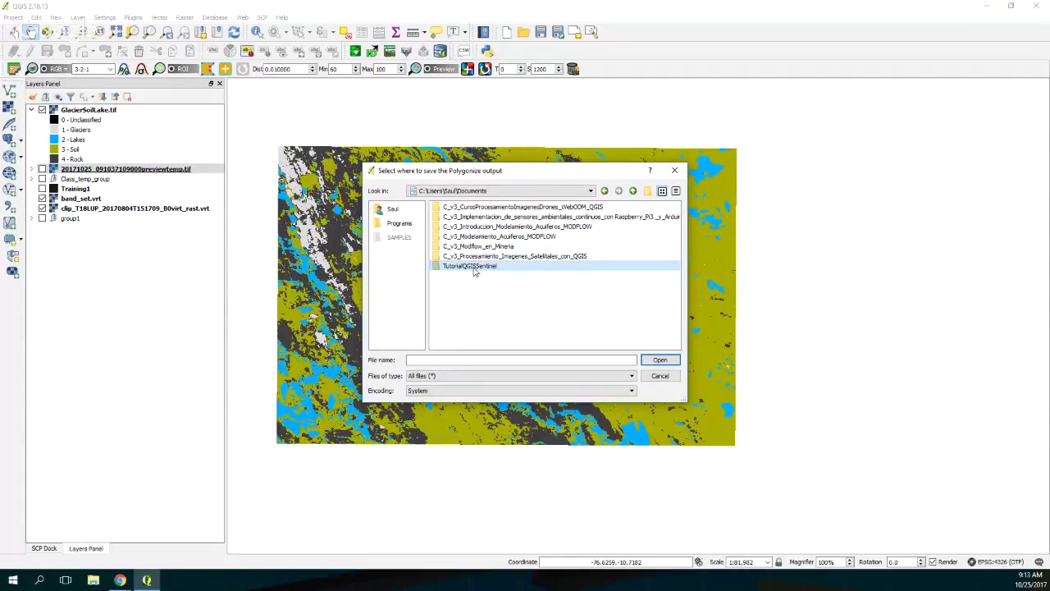
double_click(473, 269)
double_click(450, 247)
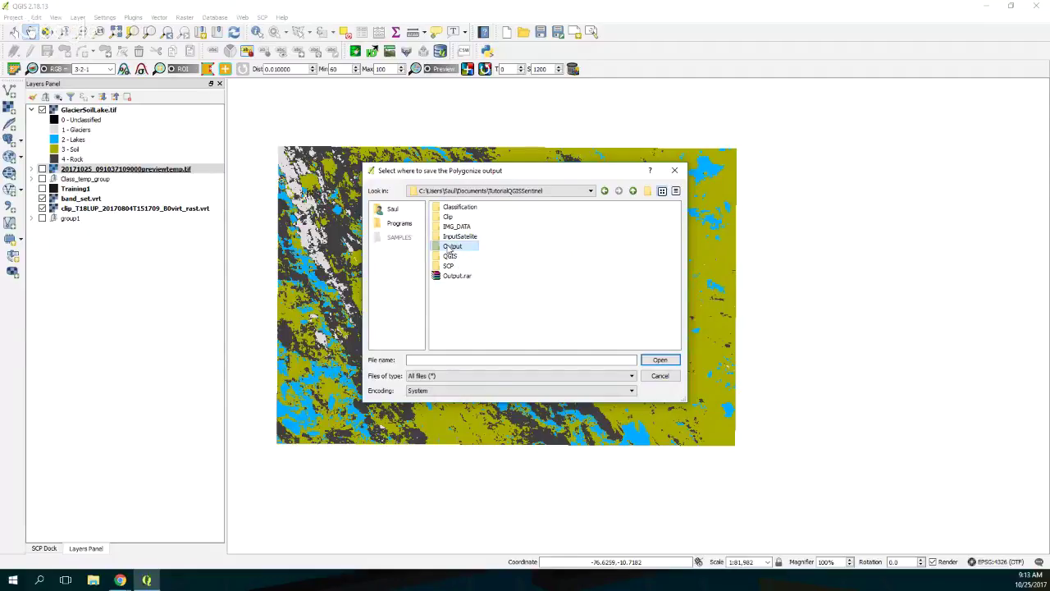
left_click(445, 359)
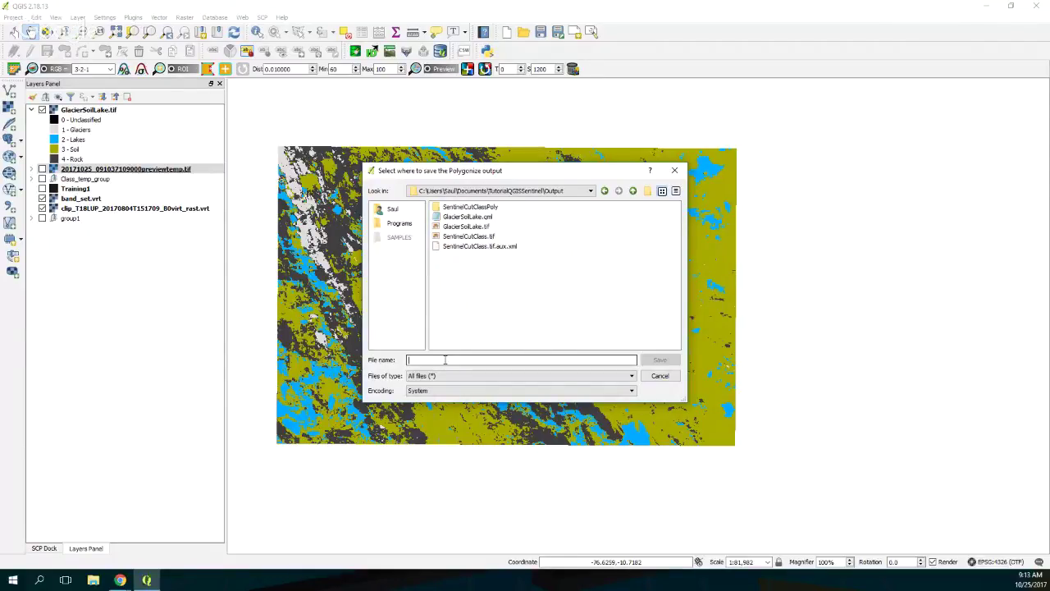
type("Polygons")
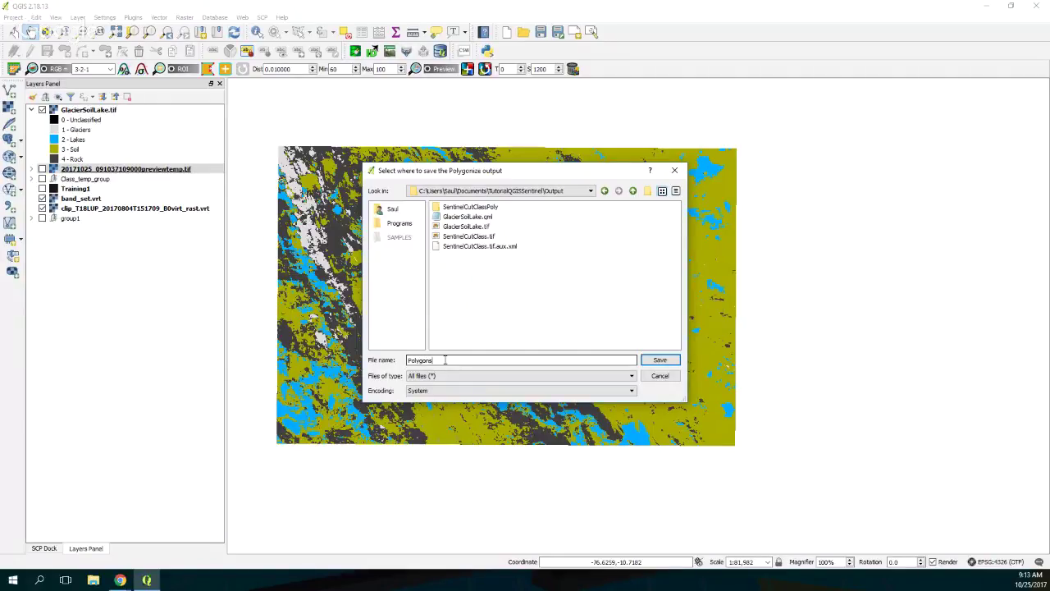
key("Return")
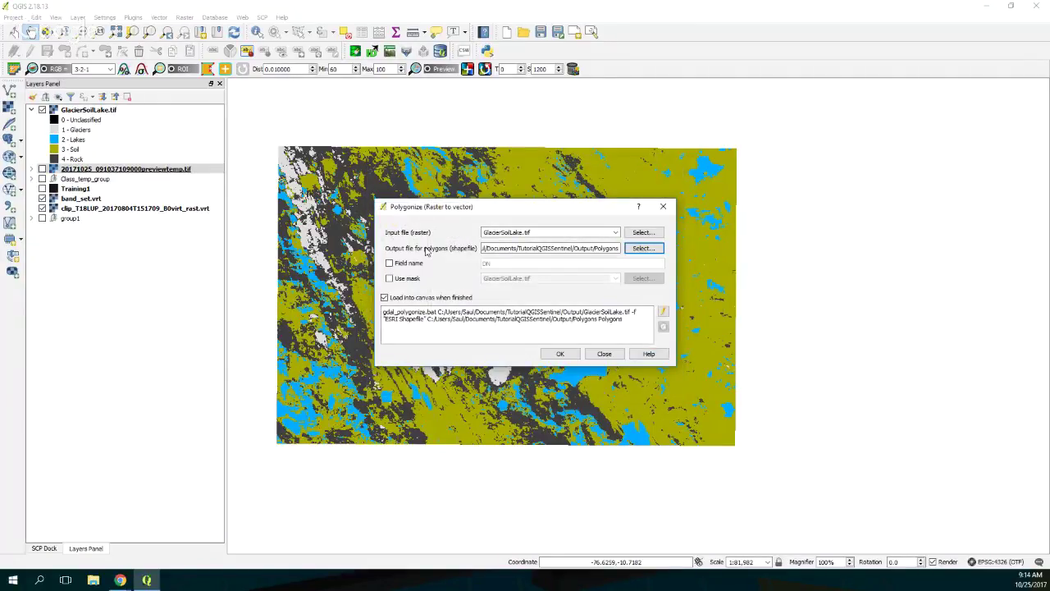
- Store class values in a DN field, run the conversion, and dismiss the completion messages
left_click(390, 262)
left_click(559, 353)
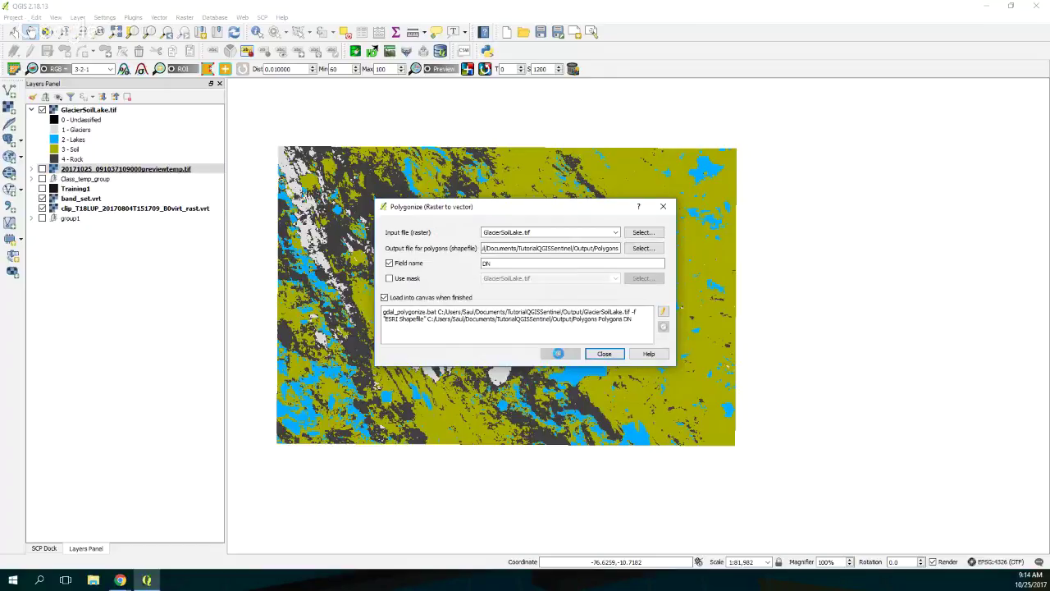
left_click(541, 301)
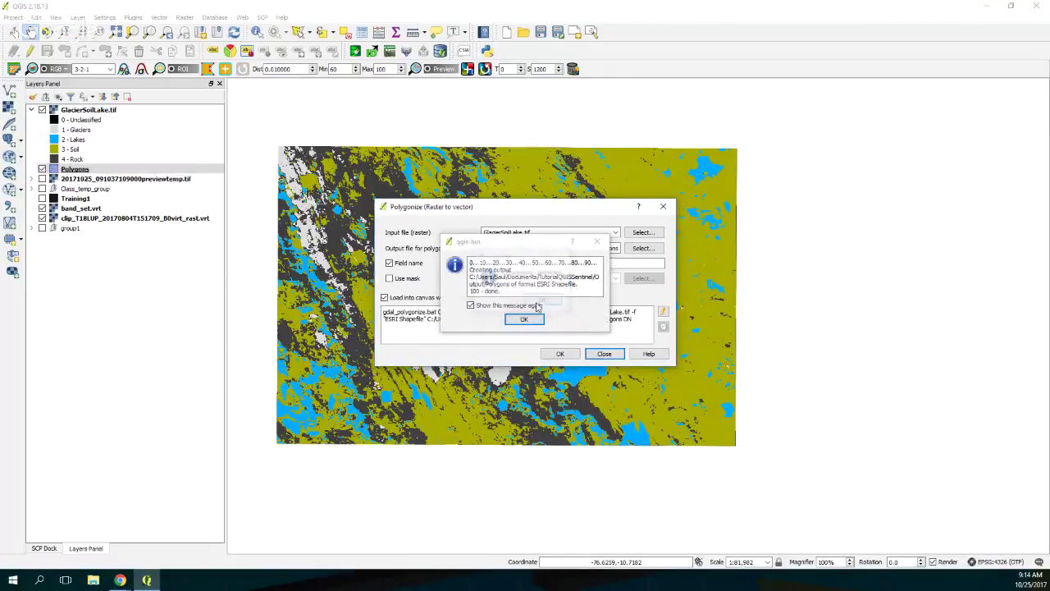
left_click(527, 319)
- Close the Polygonize window and move the Polygons layer to the top of the layer list
left_click(663, 206)
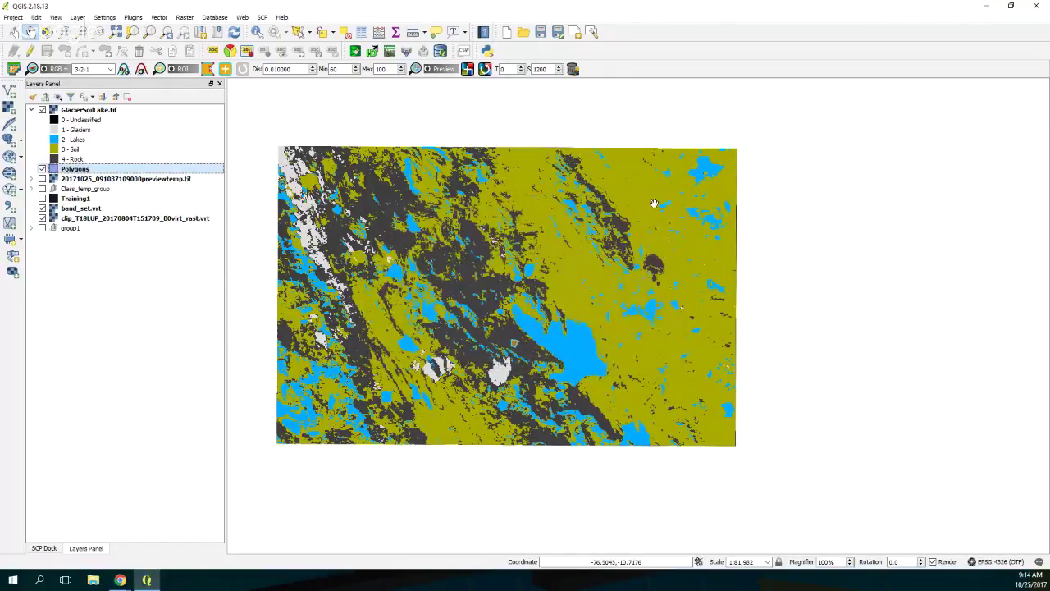
left_click_drag(86, 173, 71, 109)
right_click(78, 110)
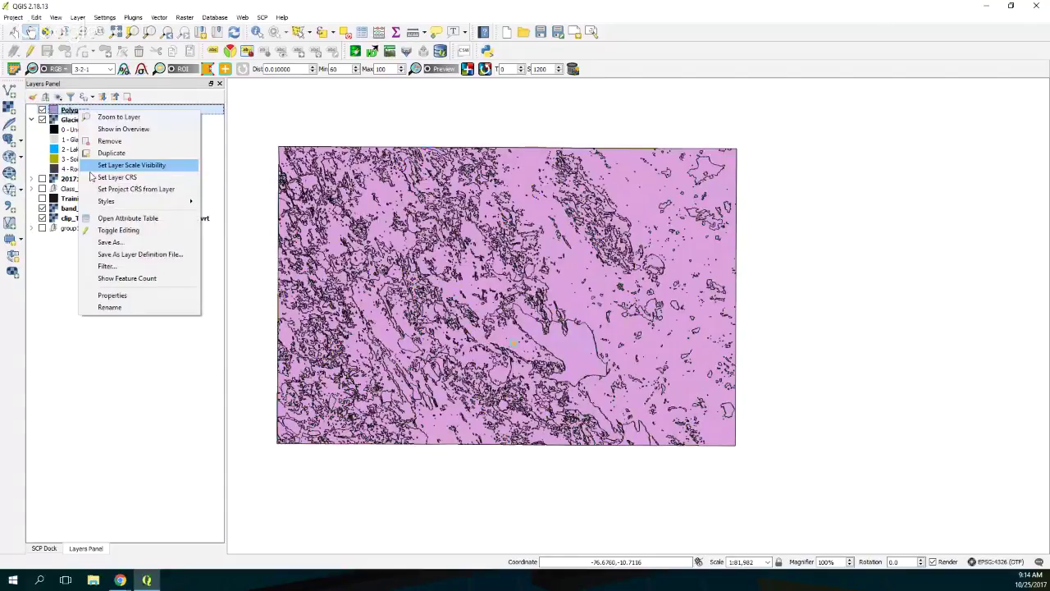
key("Escape")
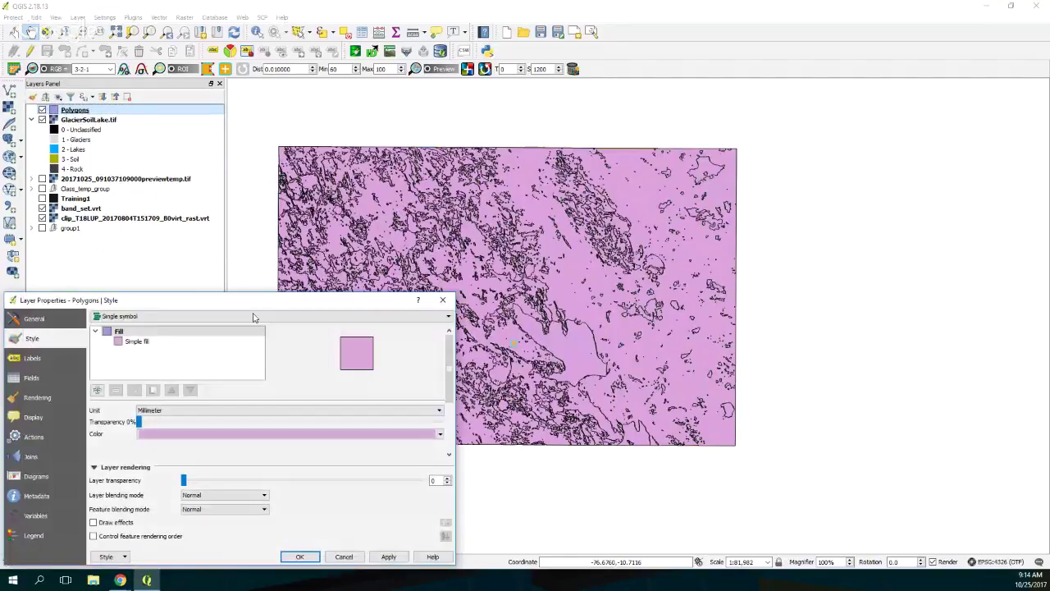
- Style Polygons as Categorized on DN, classify values 0–4 and apply the colours
left_click(155, 316)
left_click(143, 353)
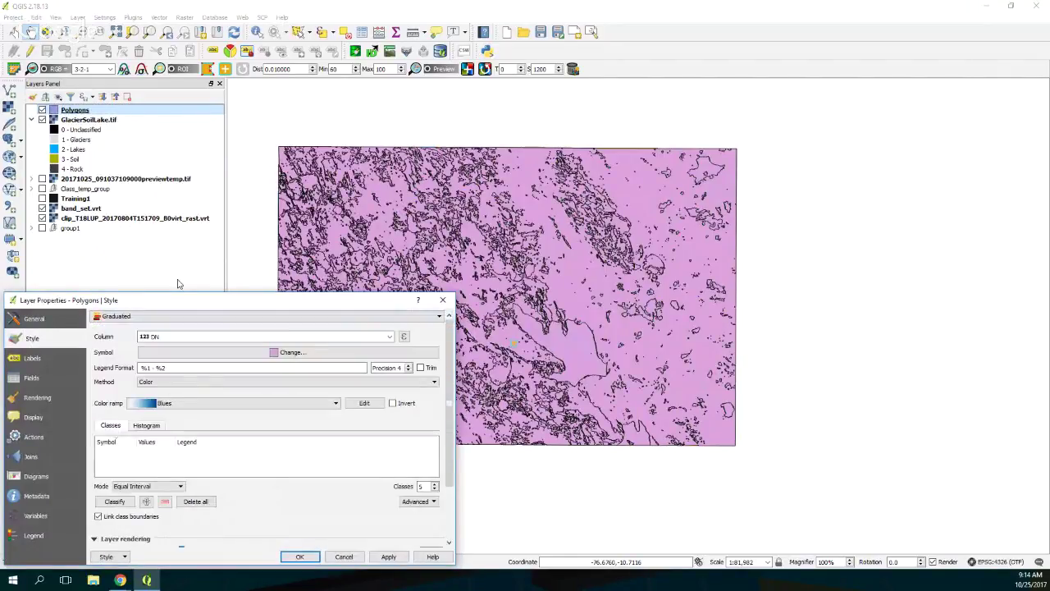
left_click_drag(183, 309, 311, 106)
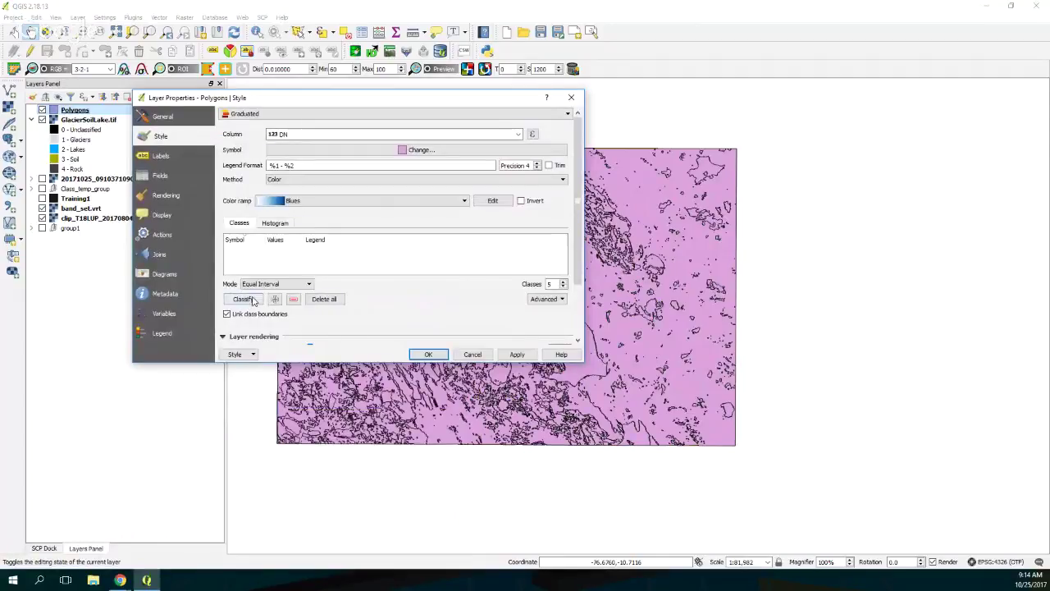
left_click(243, 299)
left_click(300, 113)
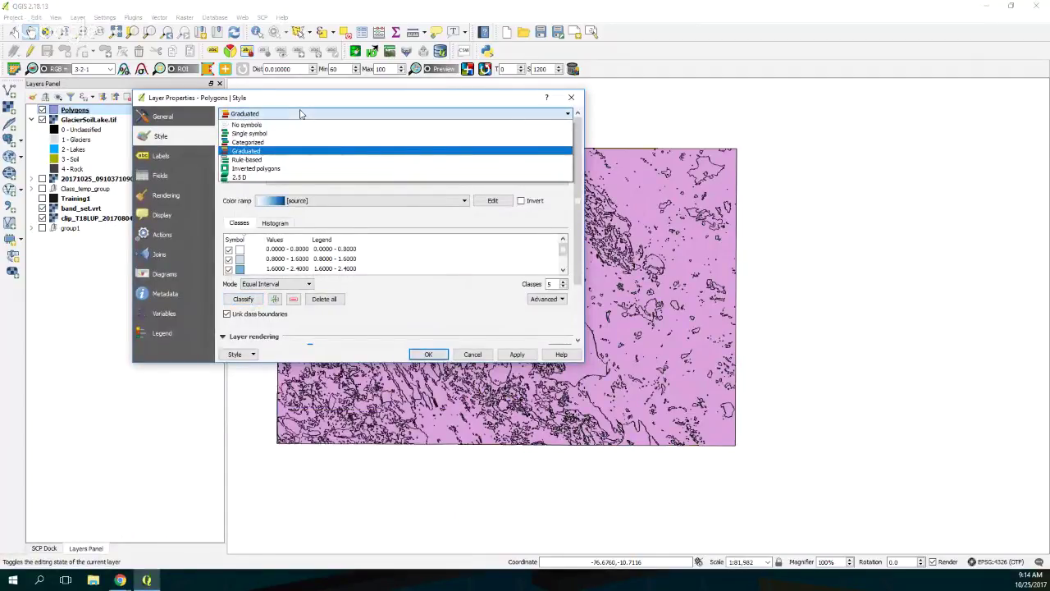
left_click(273, 147)
left_click(243, 245)
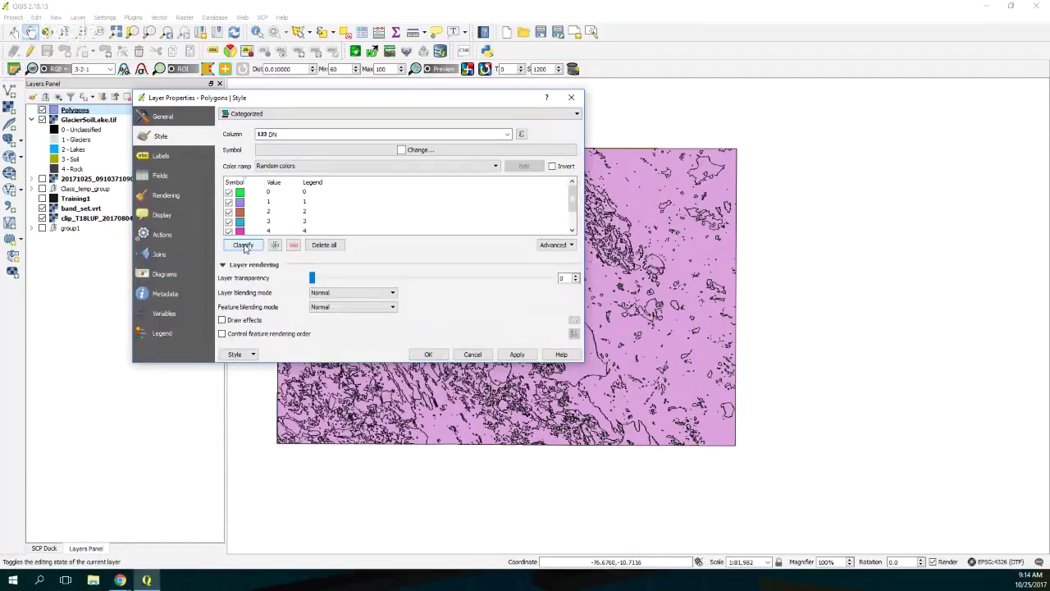
left_click(515, 355)
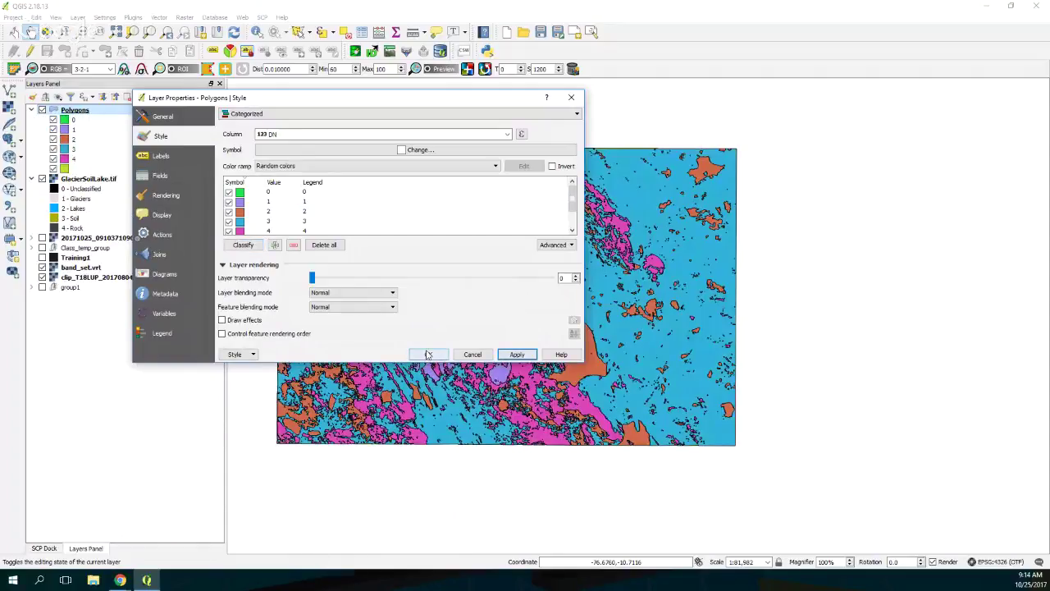
- Make class 3 about 89% and class 4 90% transparent, and hide the GlacierSoilLake.tif raster
left_click(427, 354)
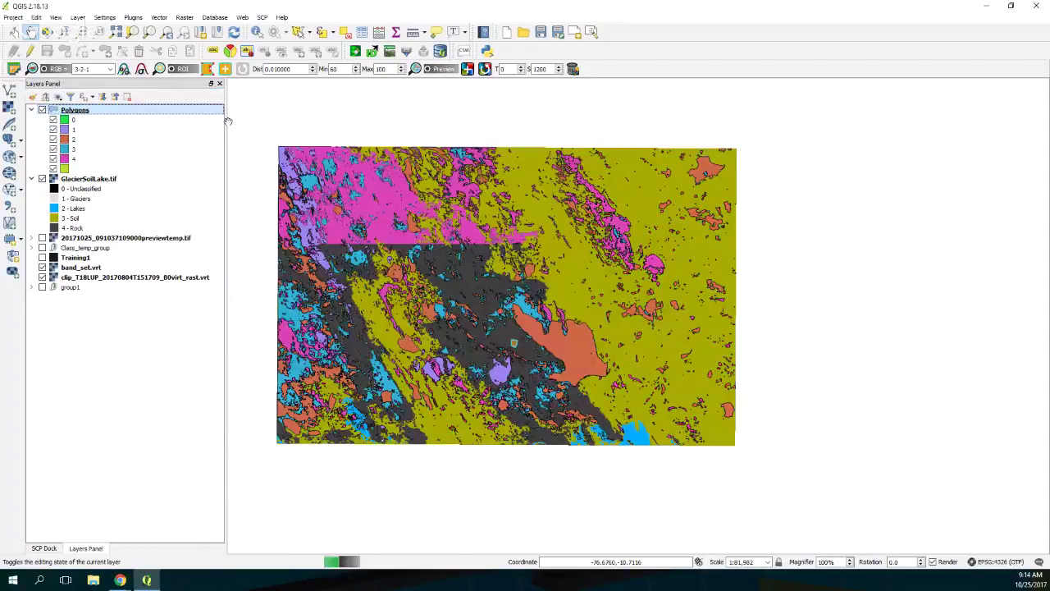
double_click(64, 149)
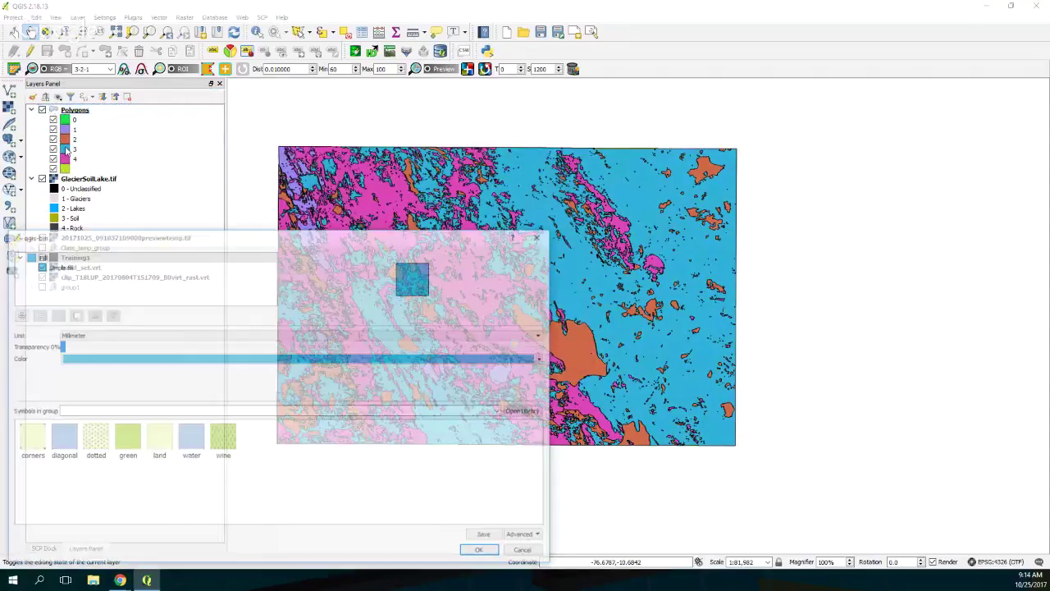
left_click_drag(59, 346, 493, 346)
left_click(484, 552)
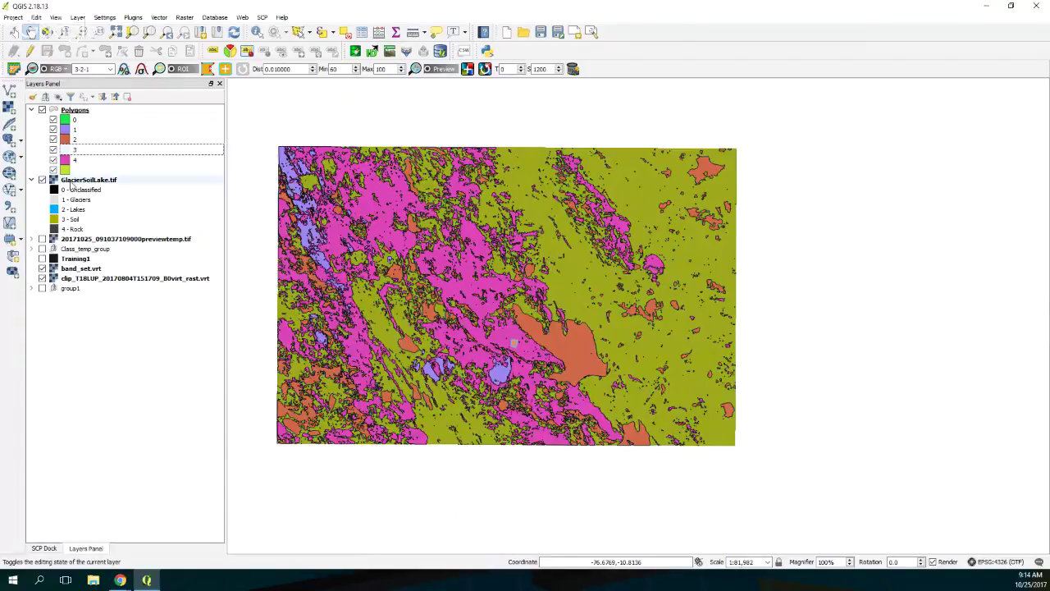
left_click(42, 180)
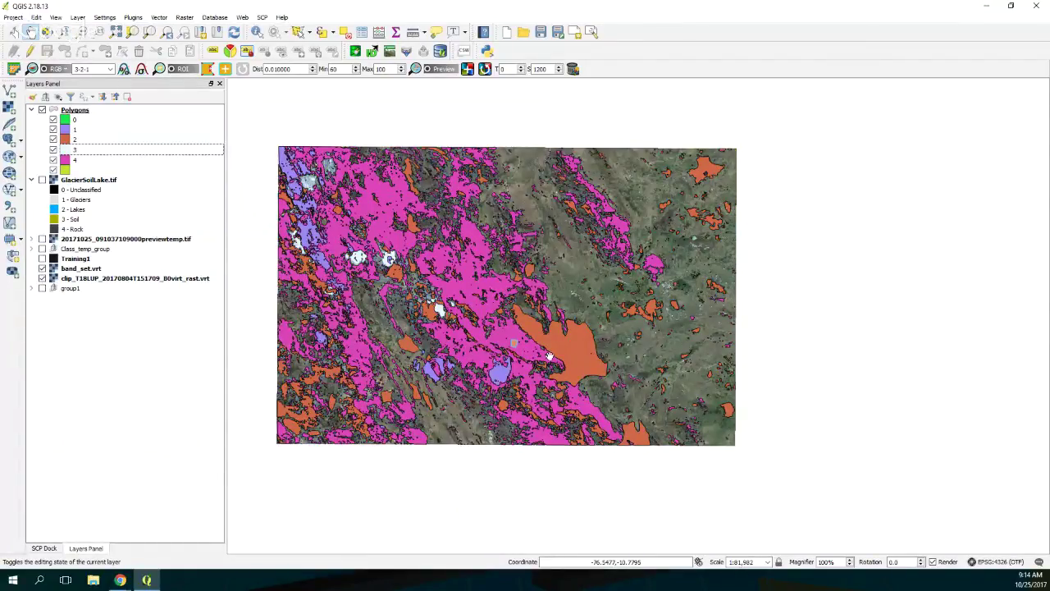
double_click(66, 161)
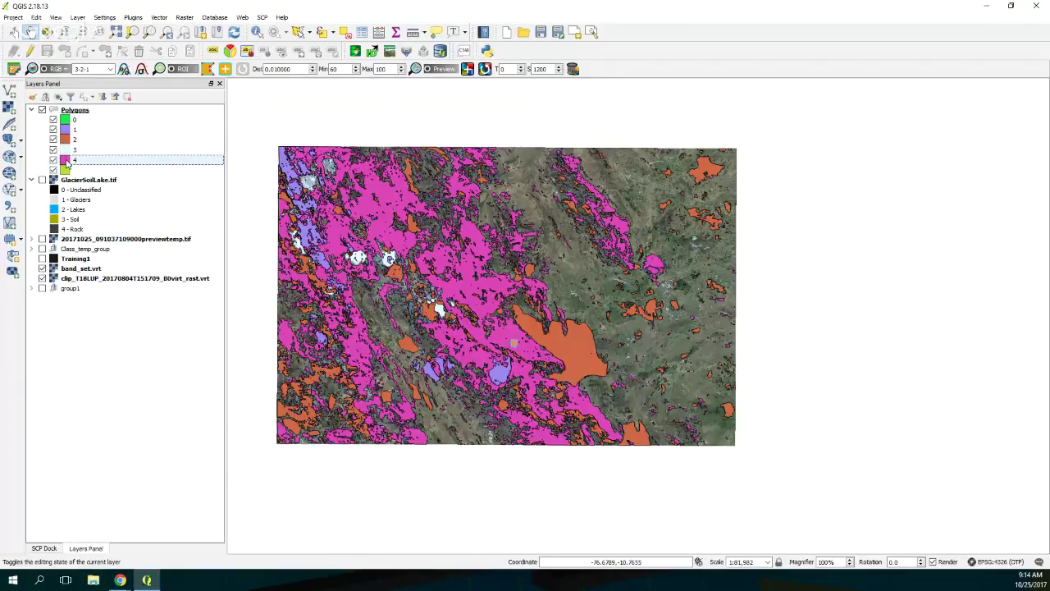
left_click_drag(63, 346, 498, 346)
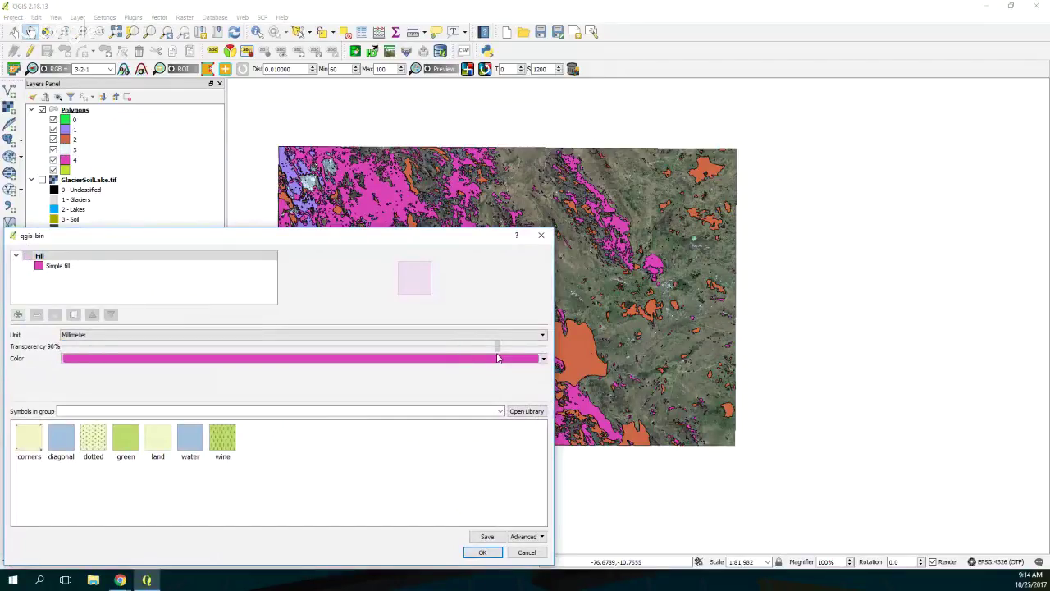
left_click(483, 553)
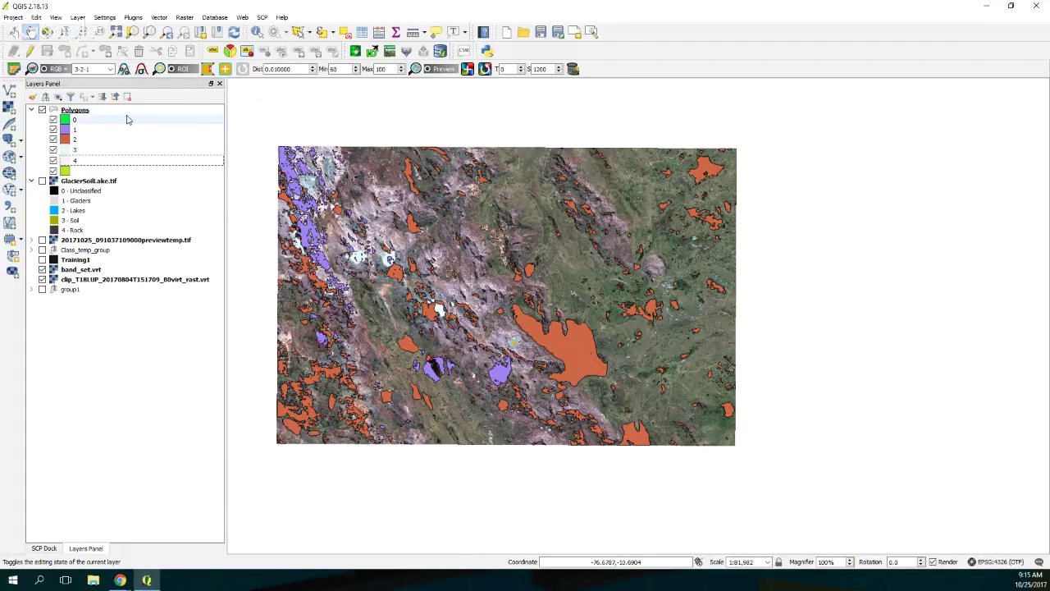
- Zoom to the Polygons extent and toggle classes 3 and 4, leaving DN 4 switched off
right_click(74, 111)
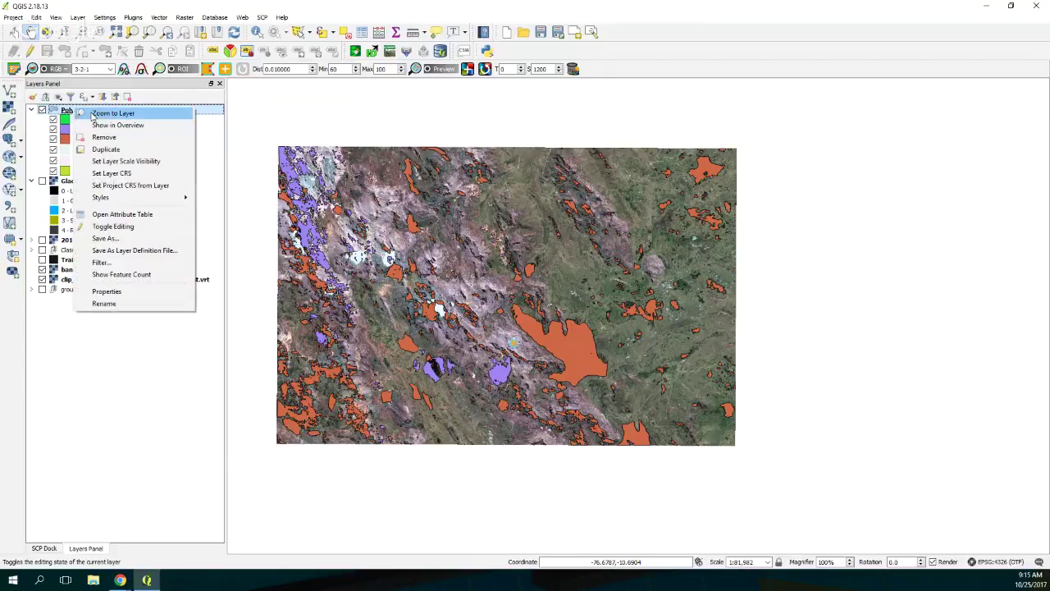
left_click(113, 114)
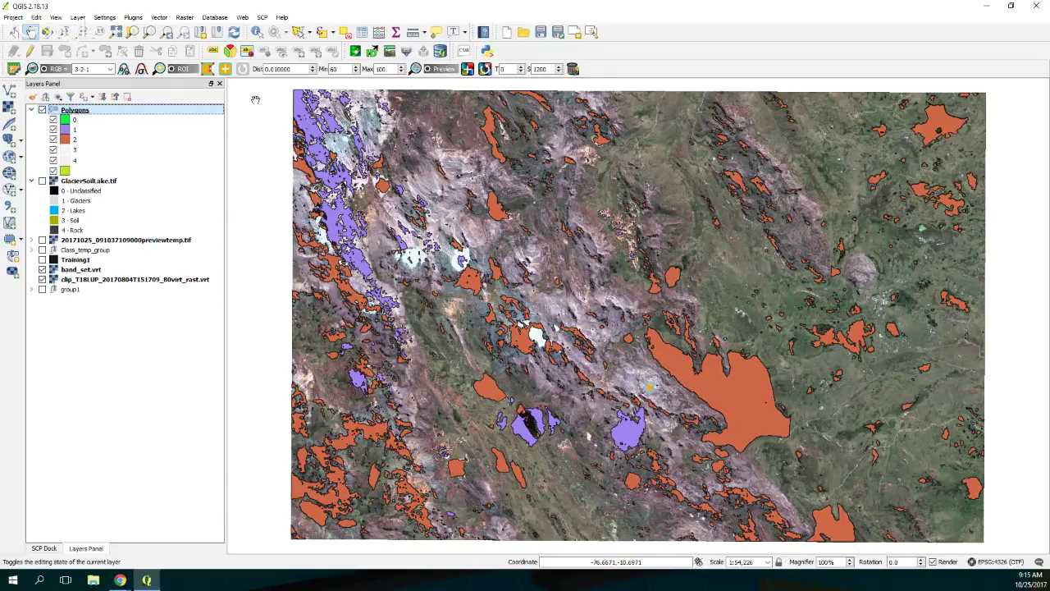
left_click(53, 151)
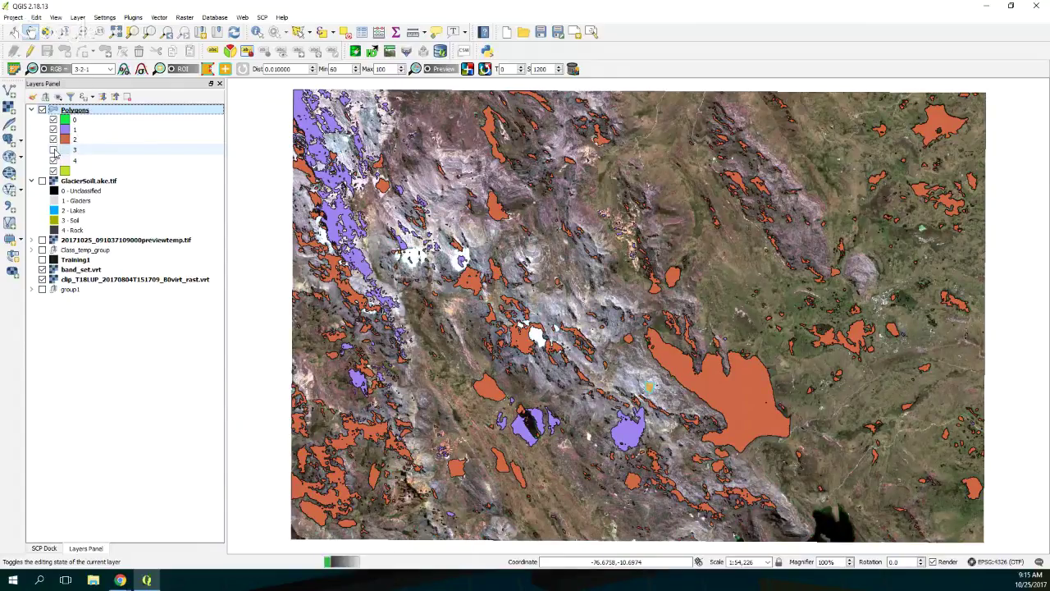
left_click(54, 151)
left_click(53, 161)
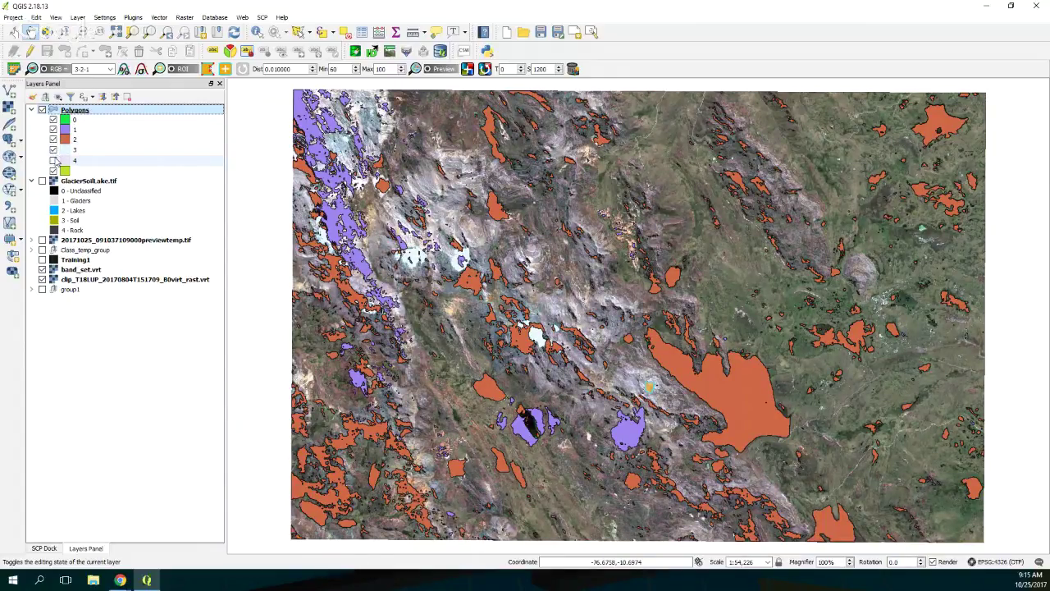
- Give polygon class 4 the 'dotted' fill symbol at 69% transparency
double_click(65, 162)
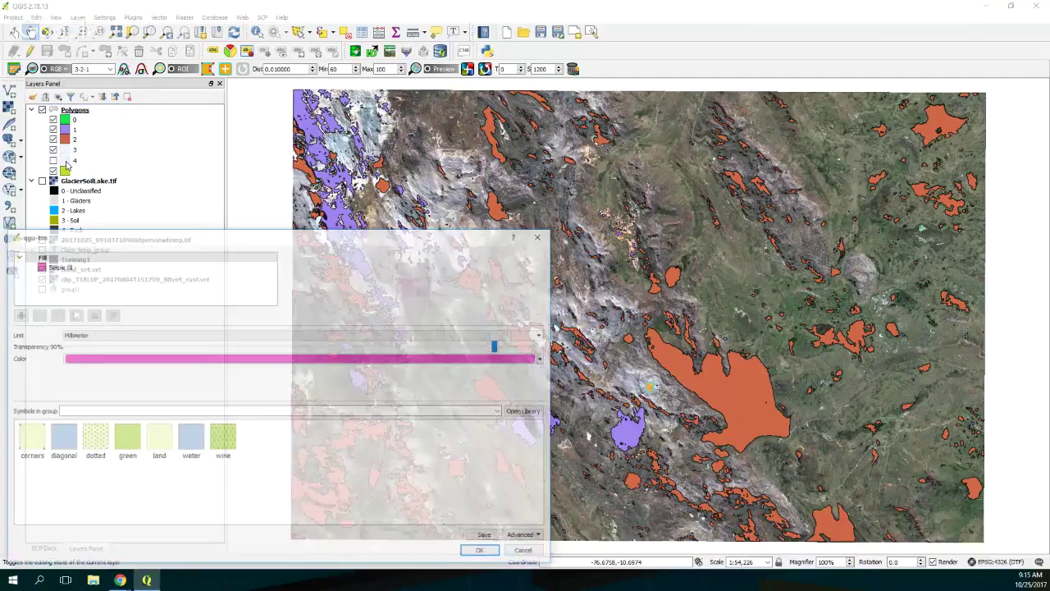
left_click(88, 441)
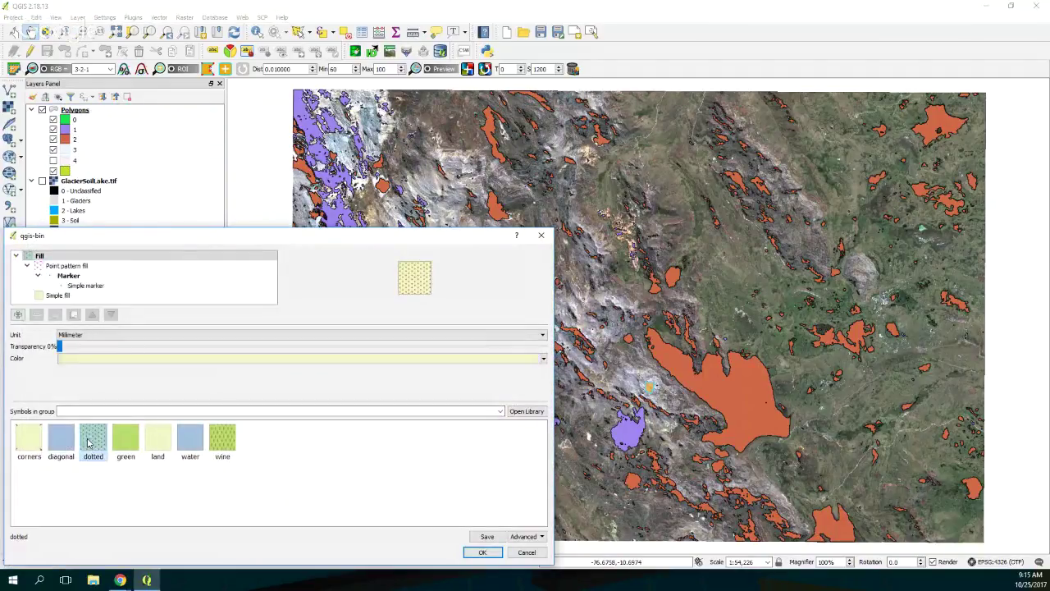
left_click_drag(62, 345, 395, 349)
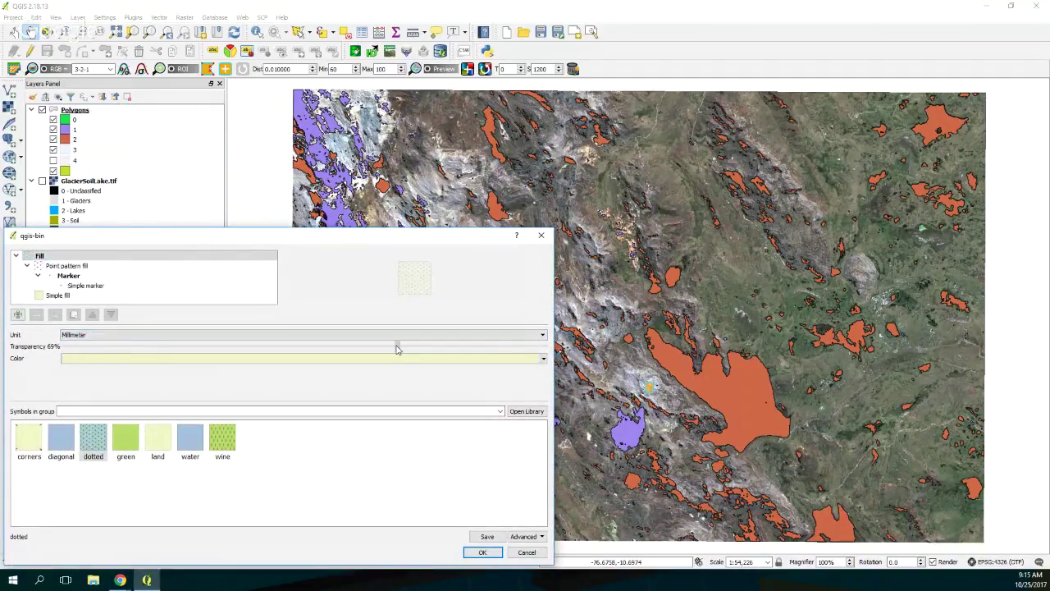
left_click(482, 553)
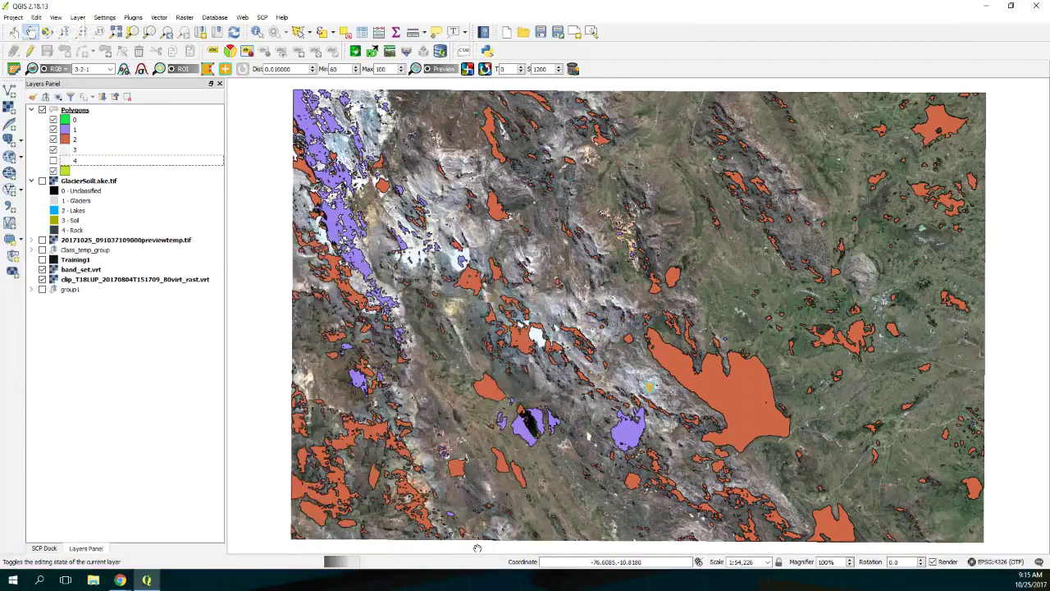
- Hide the GlacierSoilLake.tif raster and toggle polygon classes 3 and 4 to review the map
left_click(42, 180)
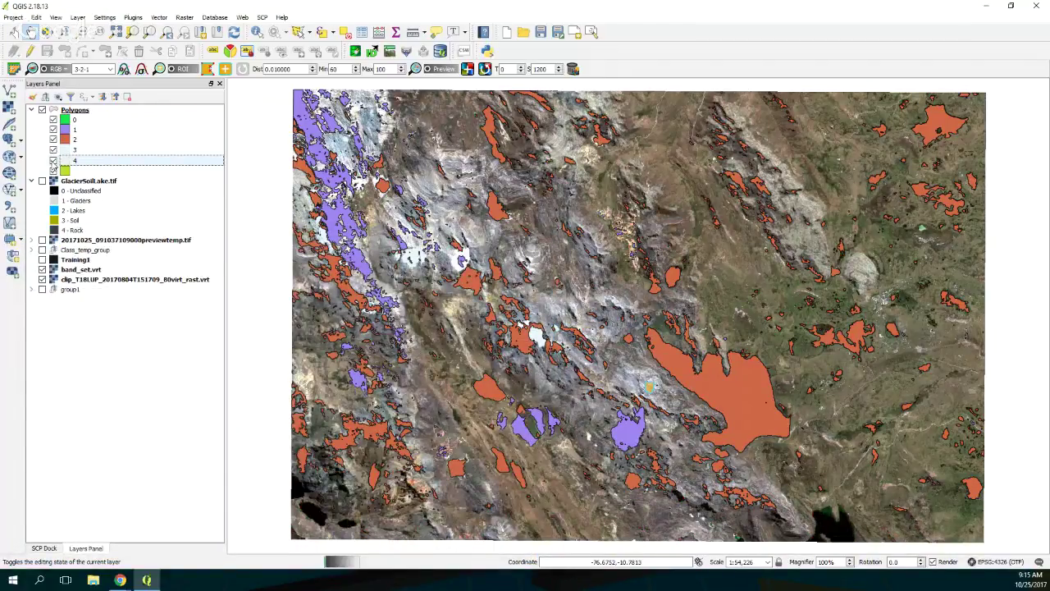
left_click(53, 150)
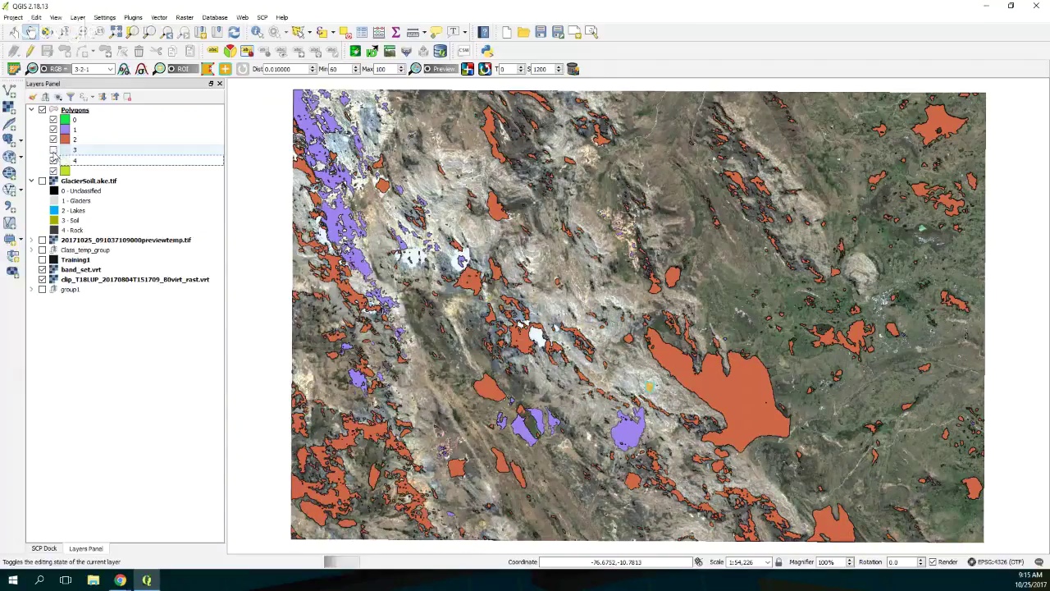
left_click(54, 161)
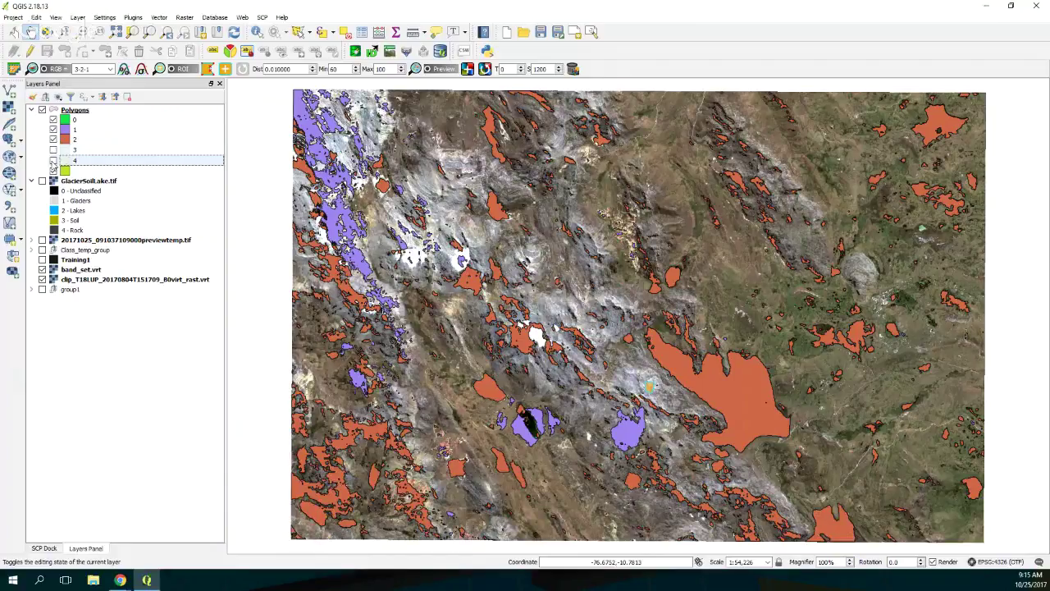
left_click(54, 151)
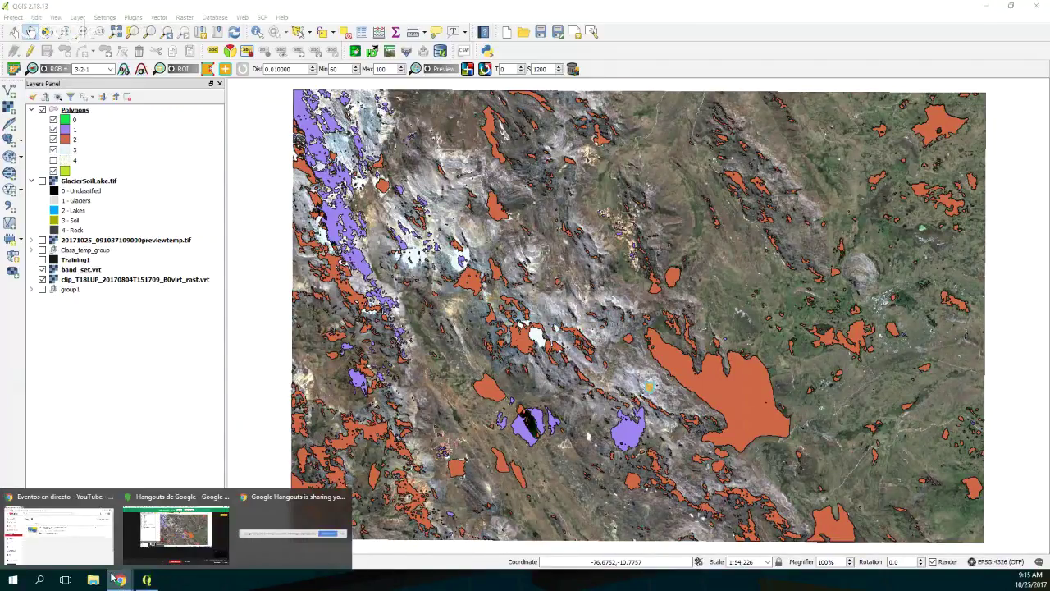
left_click(65, 554)
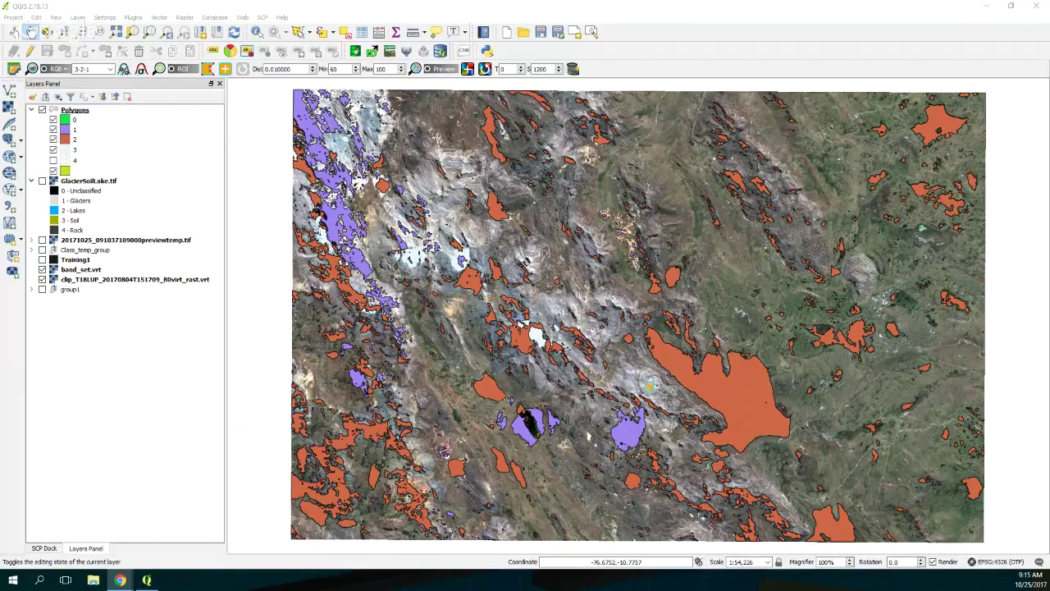
- Maximize Chrome and scroll the Hatari Labs blog's recent tutorials, such as MODFLOW with Model Muse
left_click_drag(473, 188, 396, 48)
double_click(566, 37)
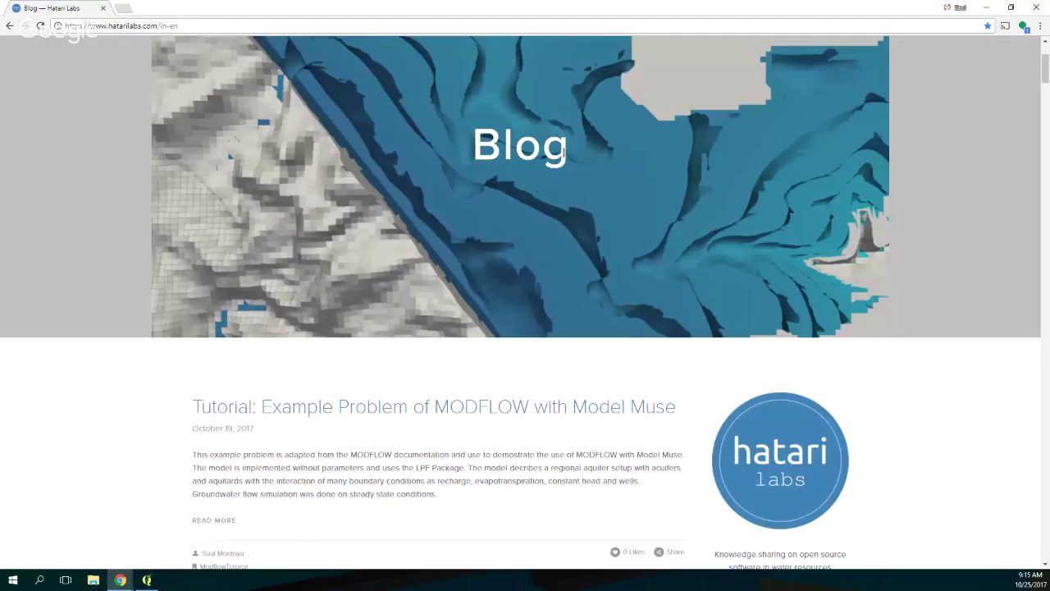
scroll(565, 155, "down", 3)
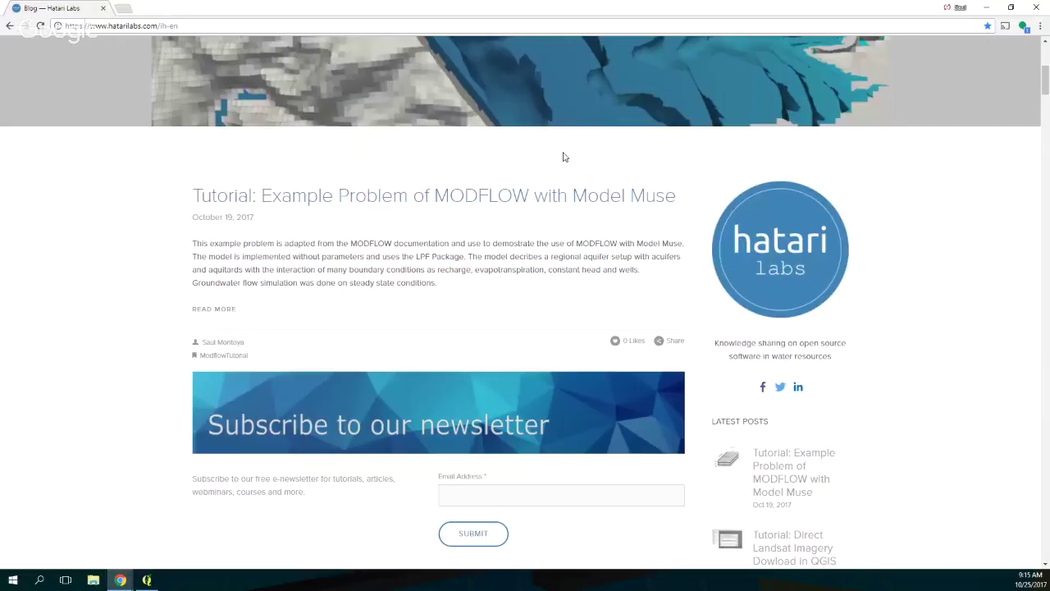
scroll(564, 157, "down", 2)
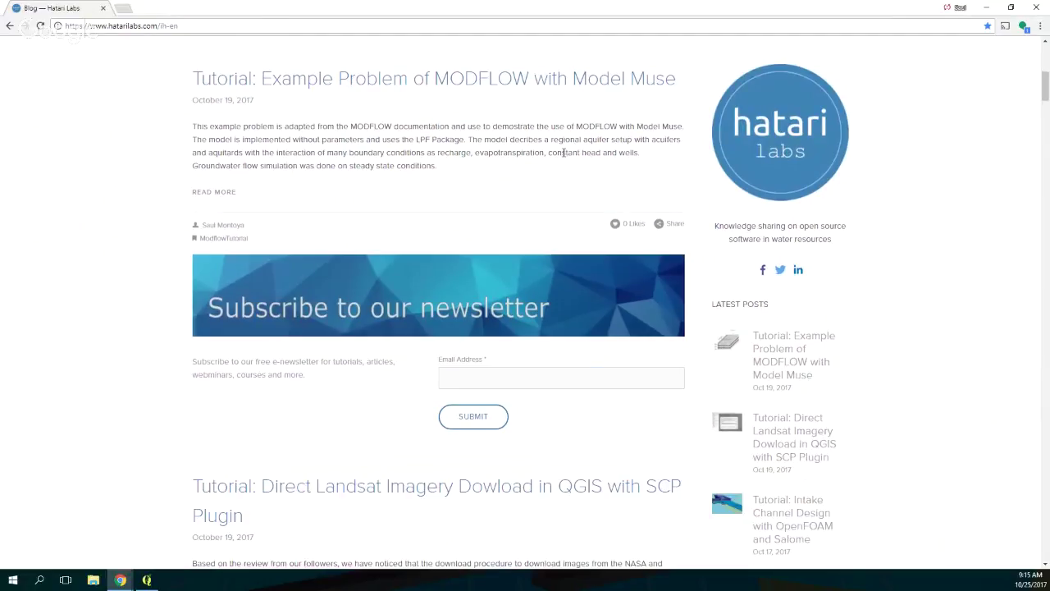
scroll(563, 153, "down", 1)
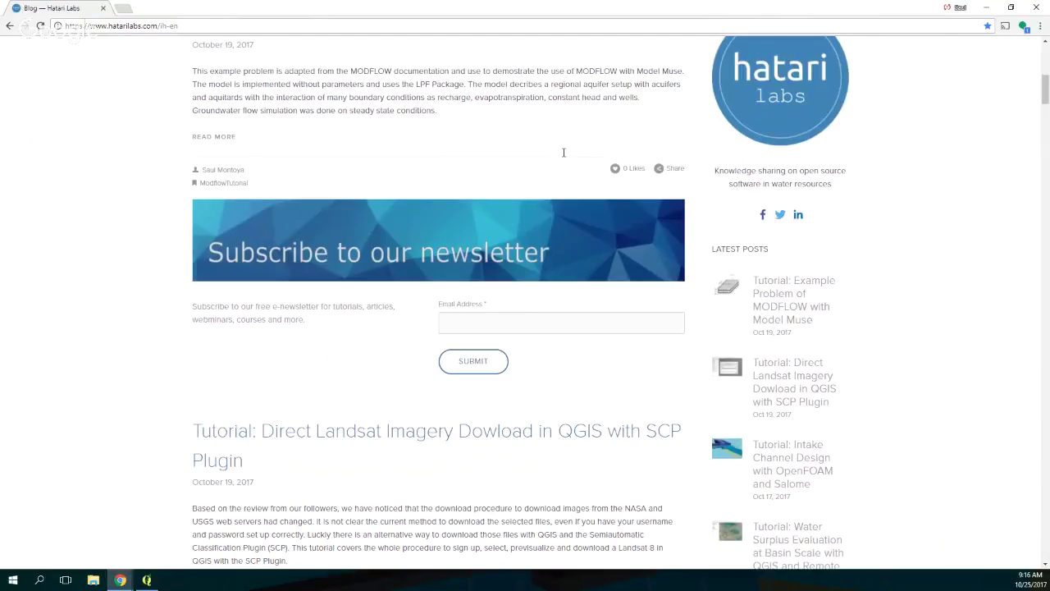
scroll(563, 152, "down", 1)
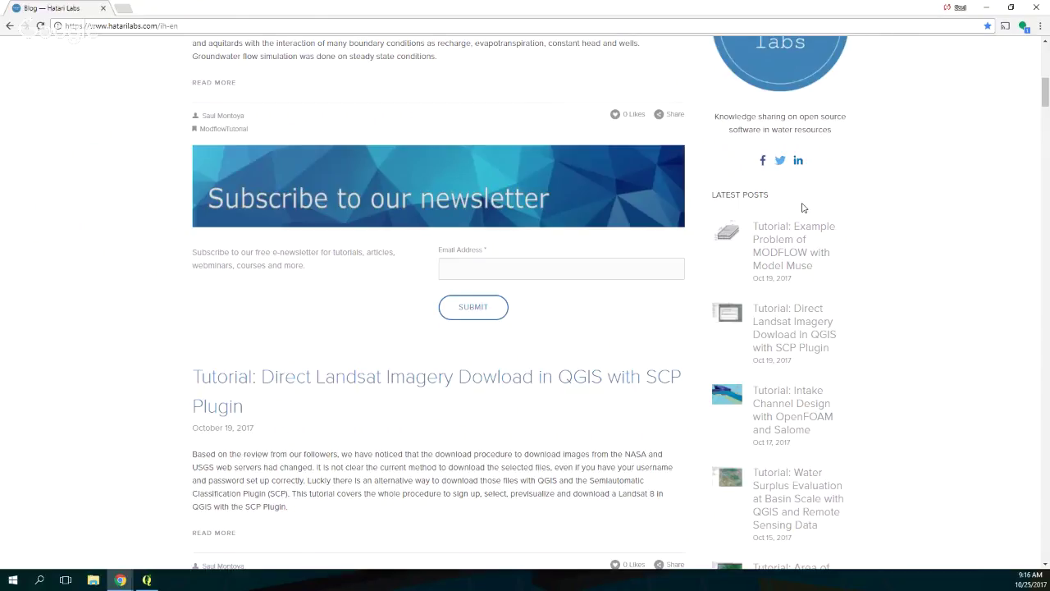
scroll(835, 259, "up", 2)
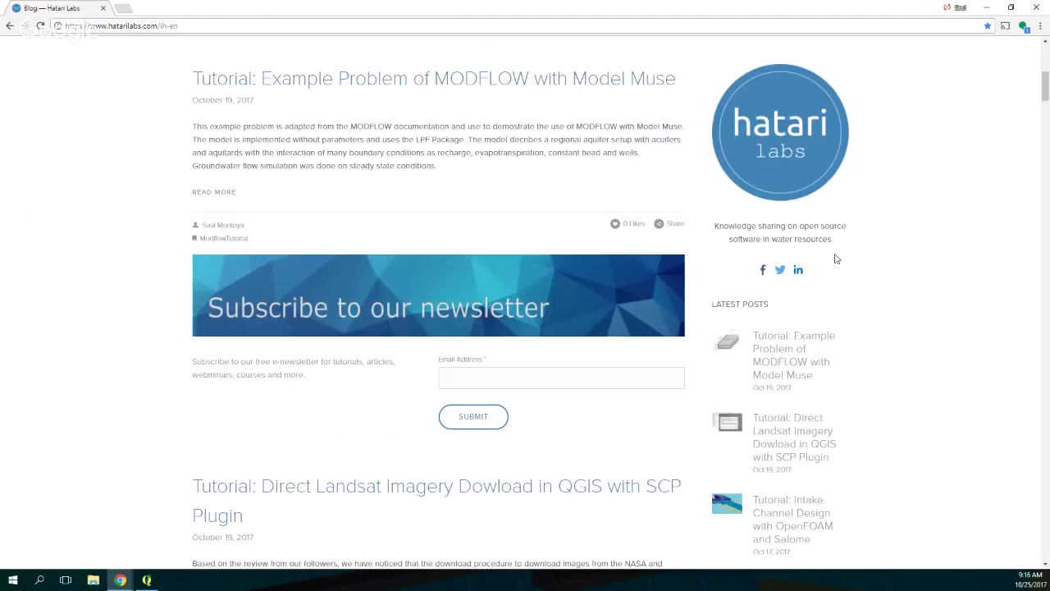
scroll(835, 259, "up", 5)
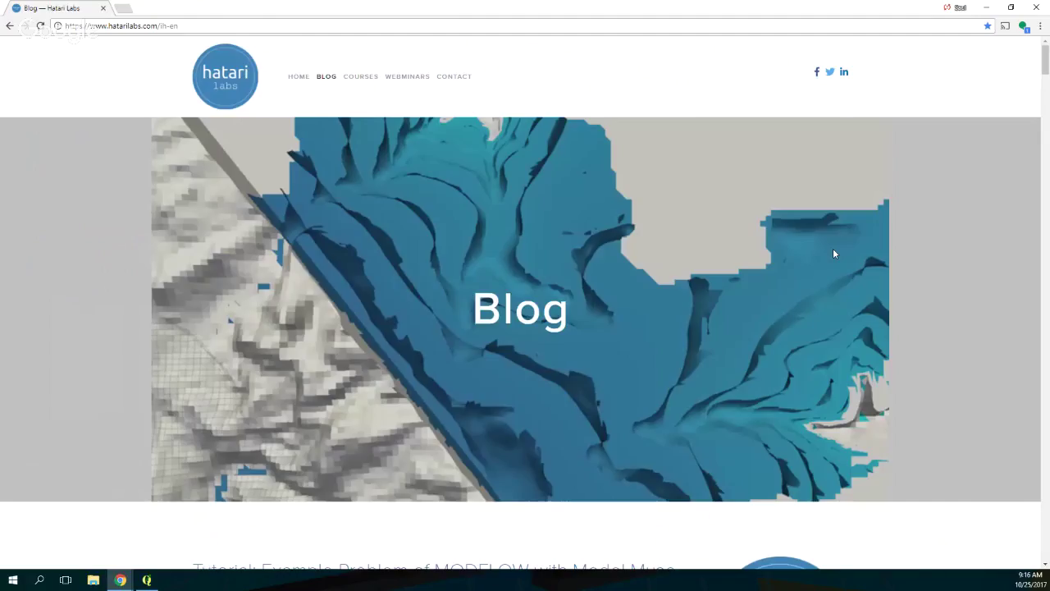
scroll(832, 253, "down", 10)
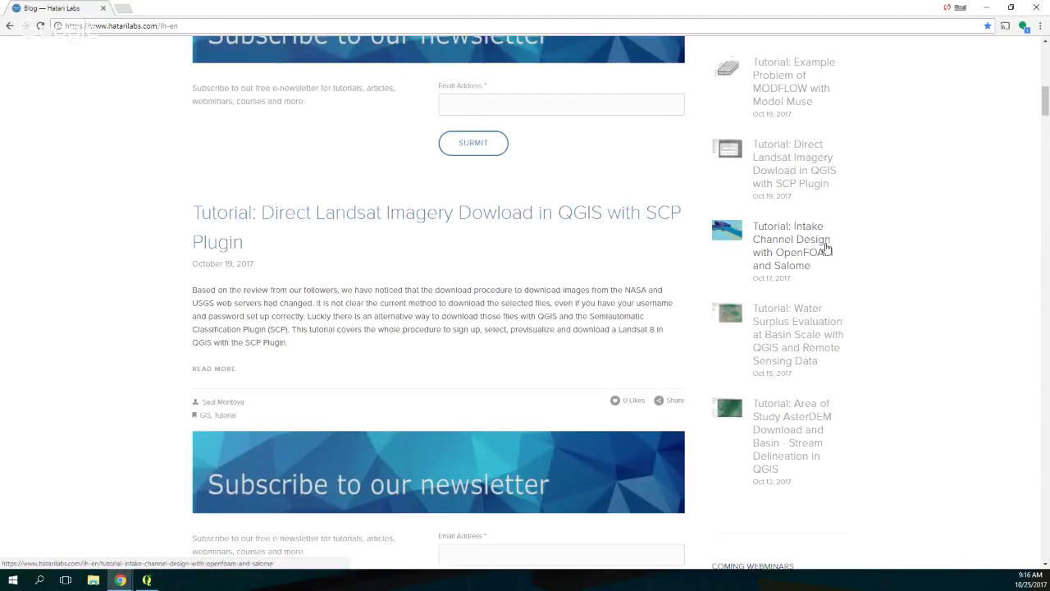
scroll(827, 250, "up", 4)
scroll(827, 247, "up", 4)
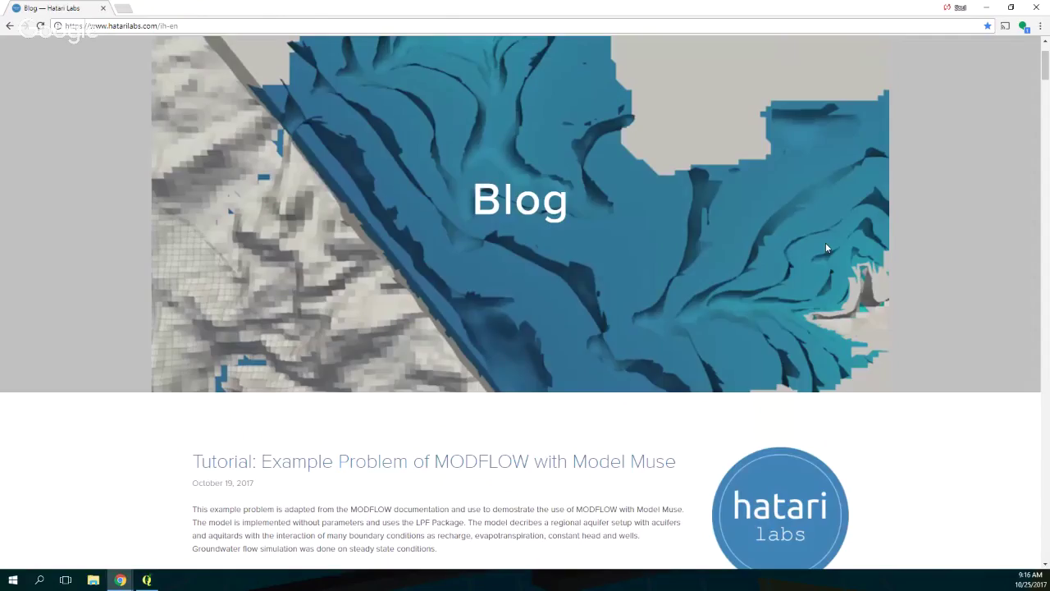
scroll(826, 248, "up", 1)
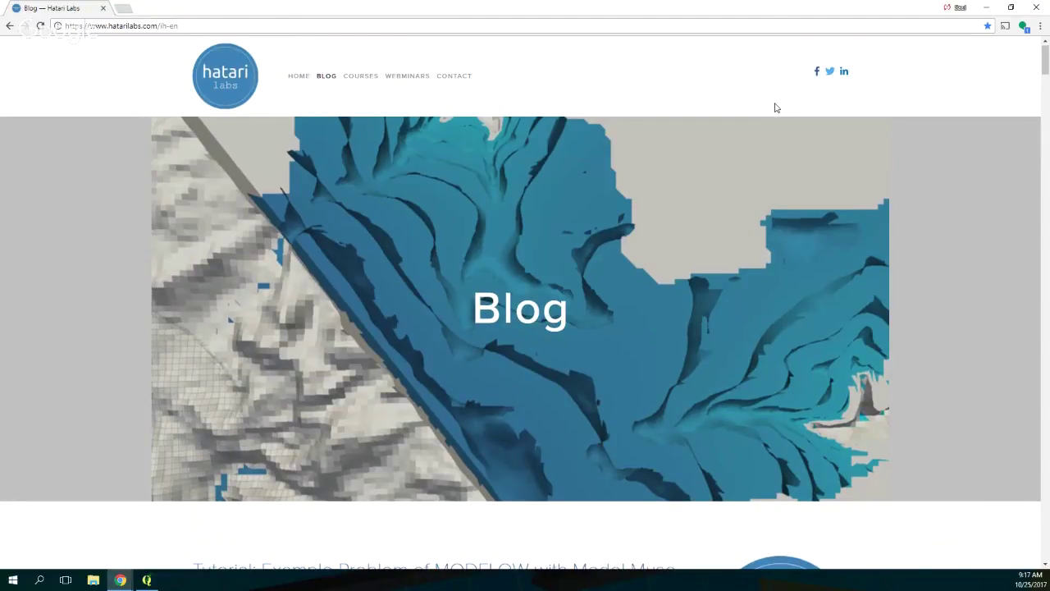
scroll(776, 108, "down", 3)
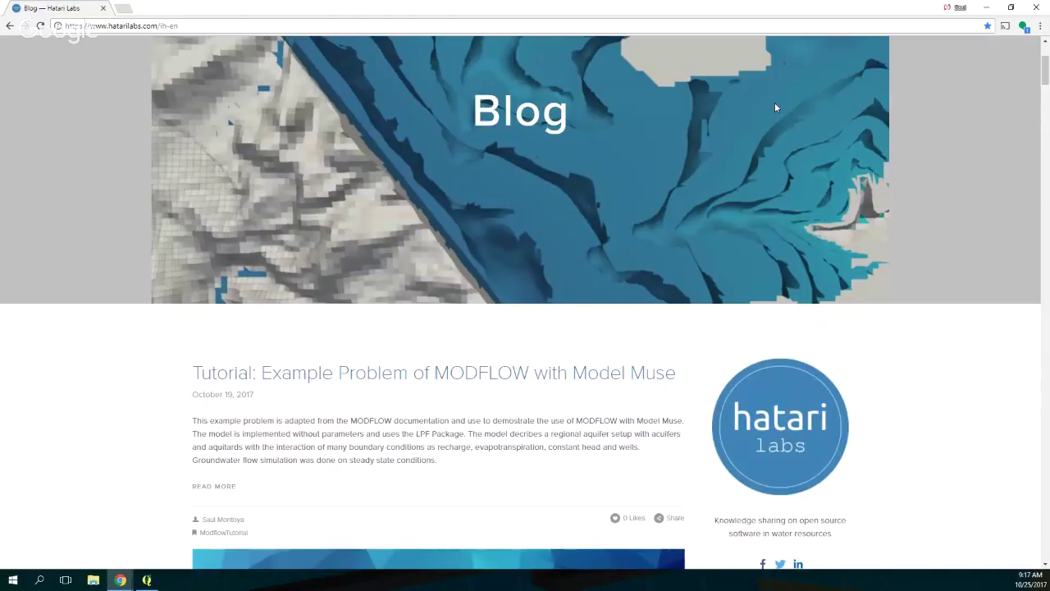
scroll(775, 107, "down", 8)
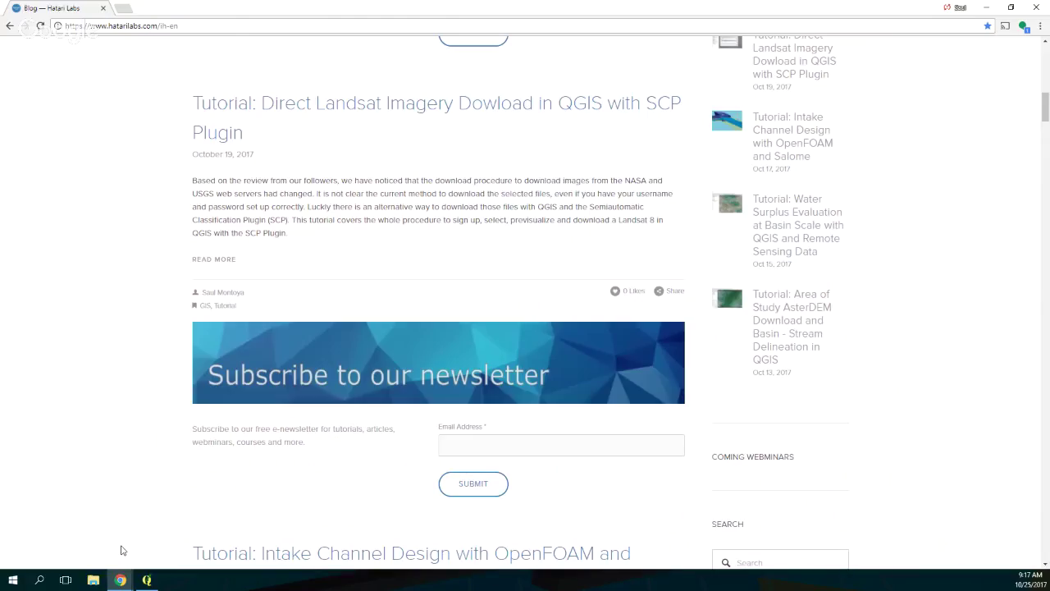